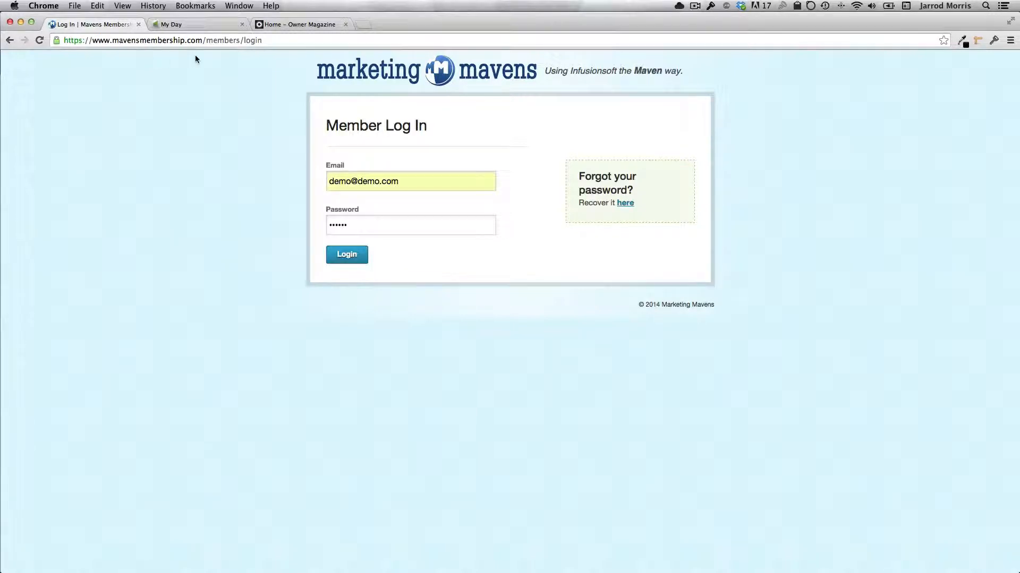
Switch to the Infusionsoft account and open the Tags list in the CRM settings.
click(191, 24)
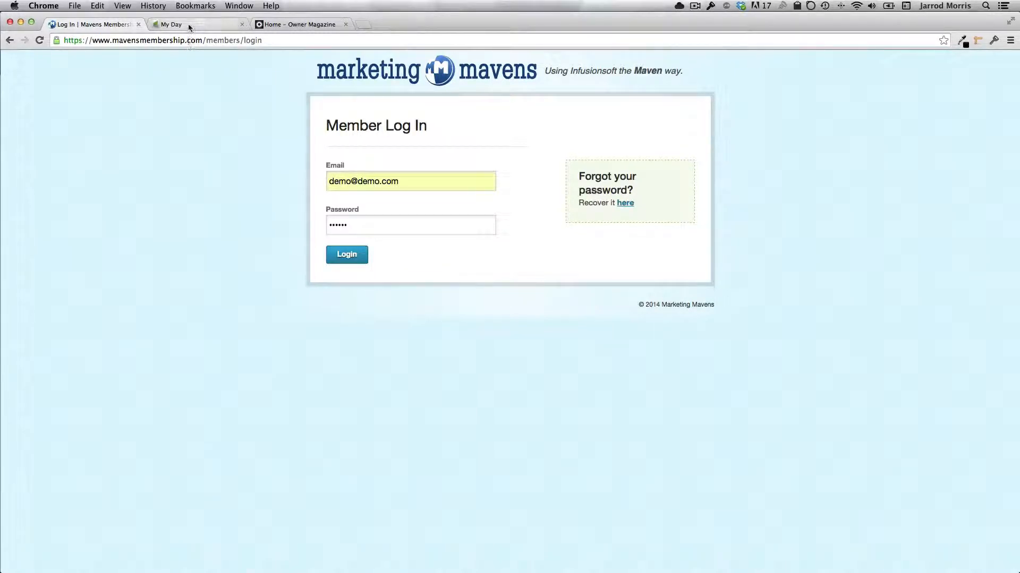
click(291, 25)
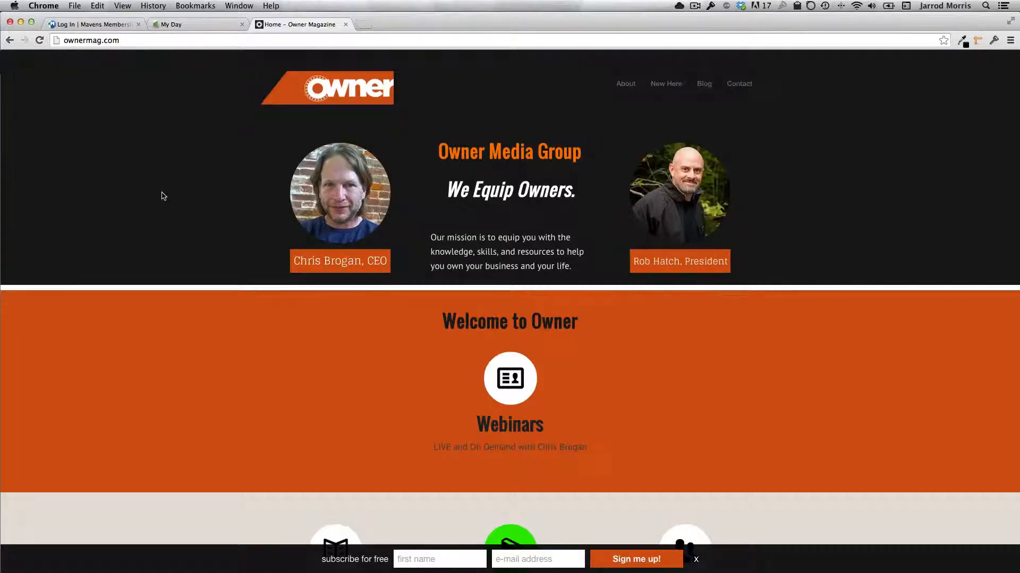
click(182, 25)
mouse_move(268, 65)
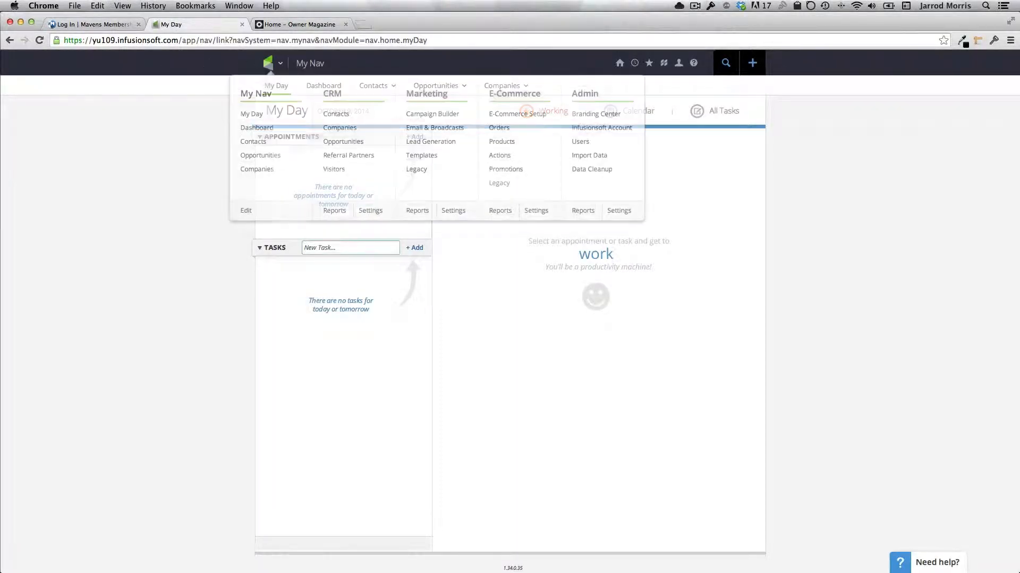
click(371, 212)
scroll(335, 201, down, 10)
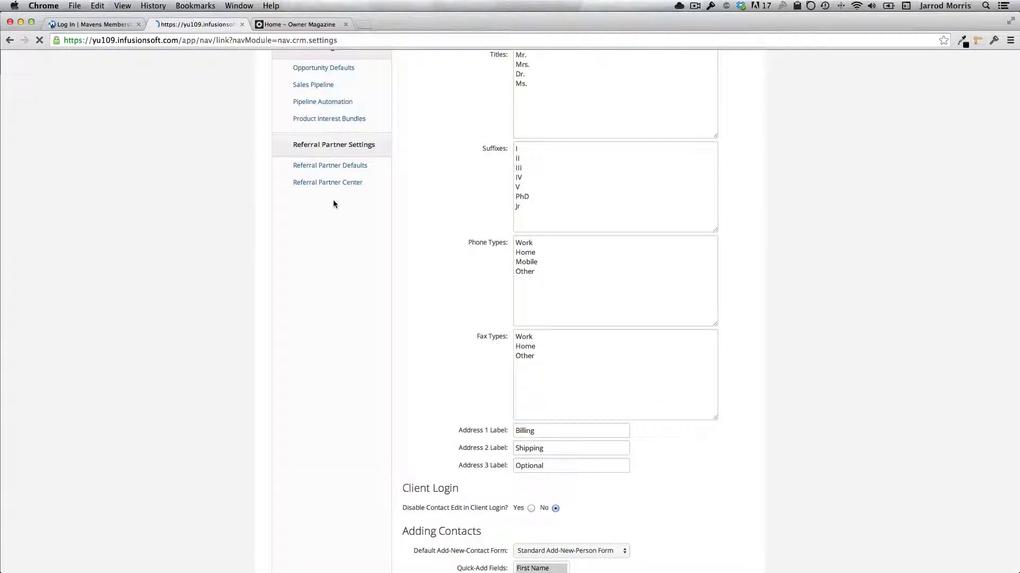
scroll(340, 201, up, 5)
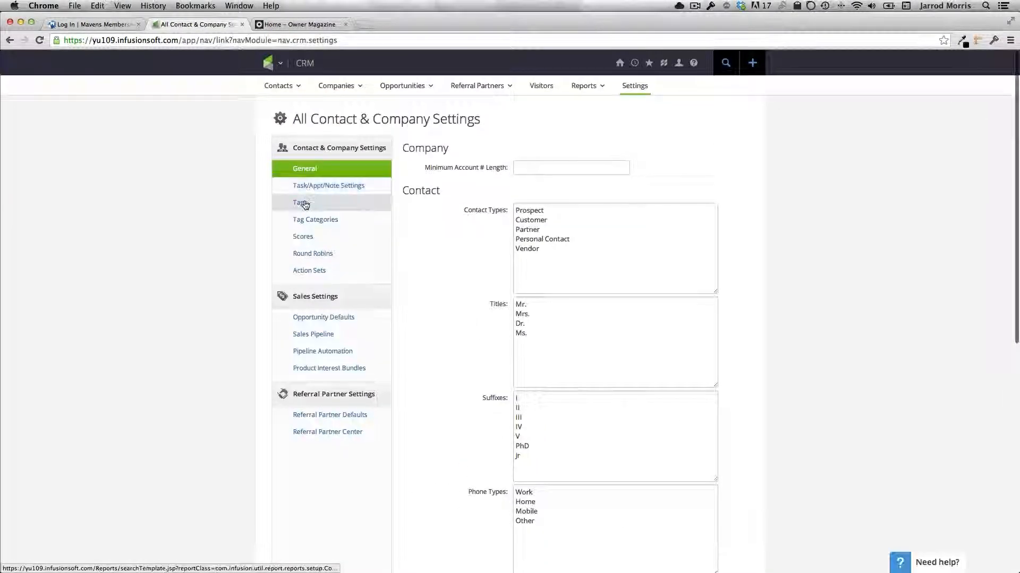
click(301, 203)
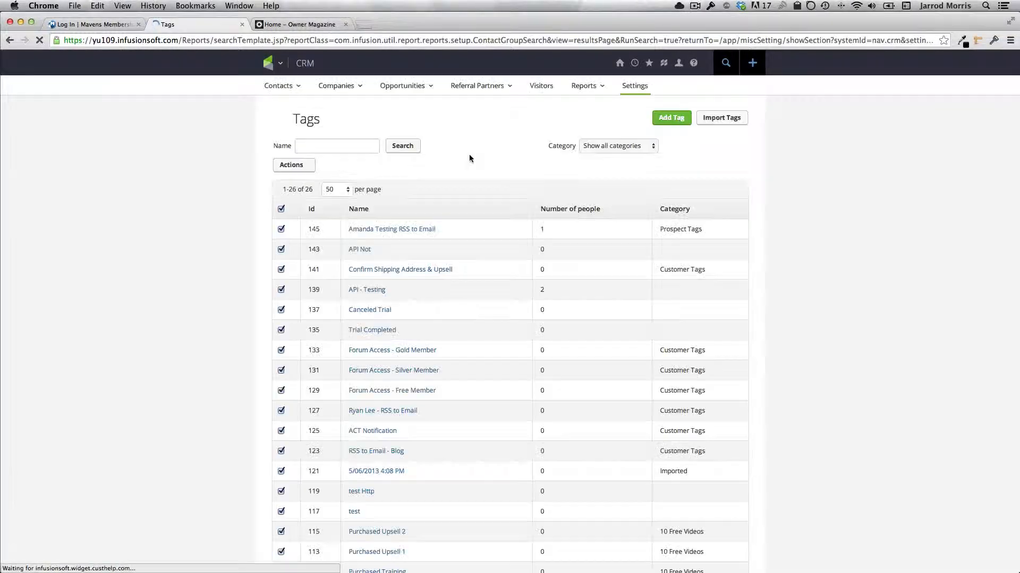
Add the tags "Blog Subscriber" and "Blog Subscriber Test" under a new category named "Blog".
click(680, 120)
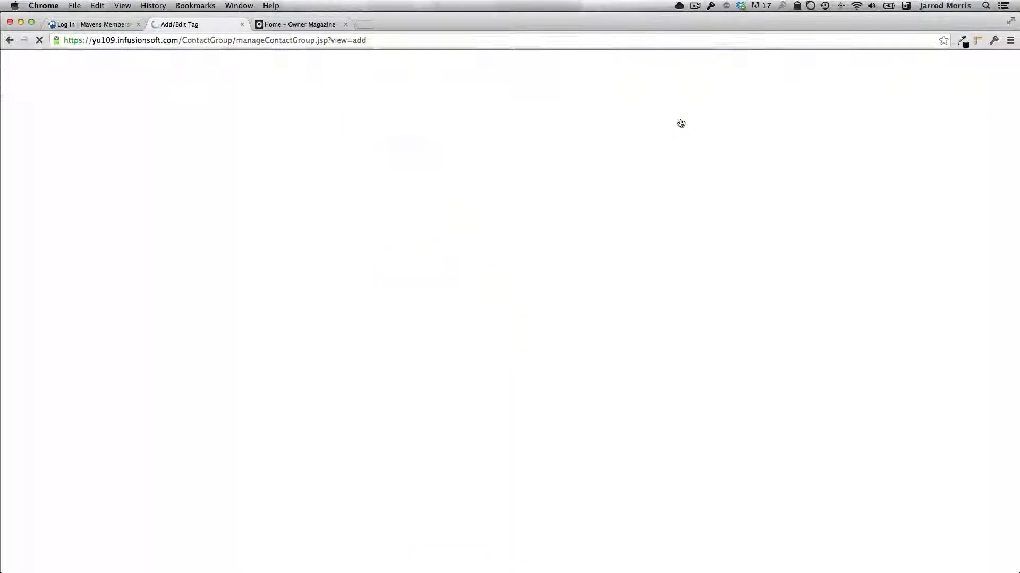
text(B)
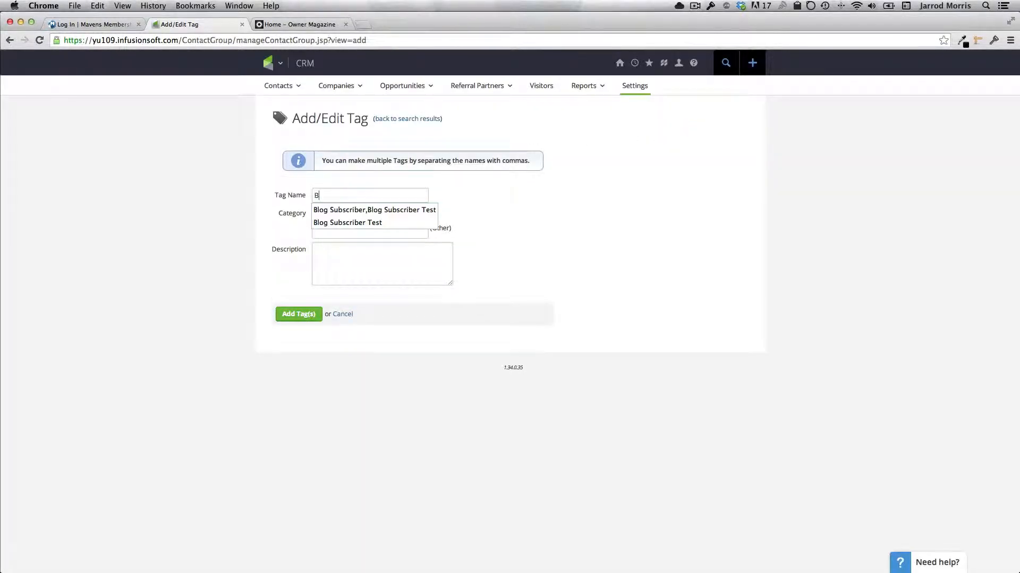
key(Down)
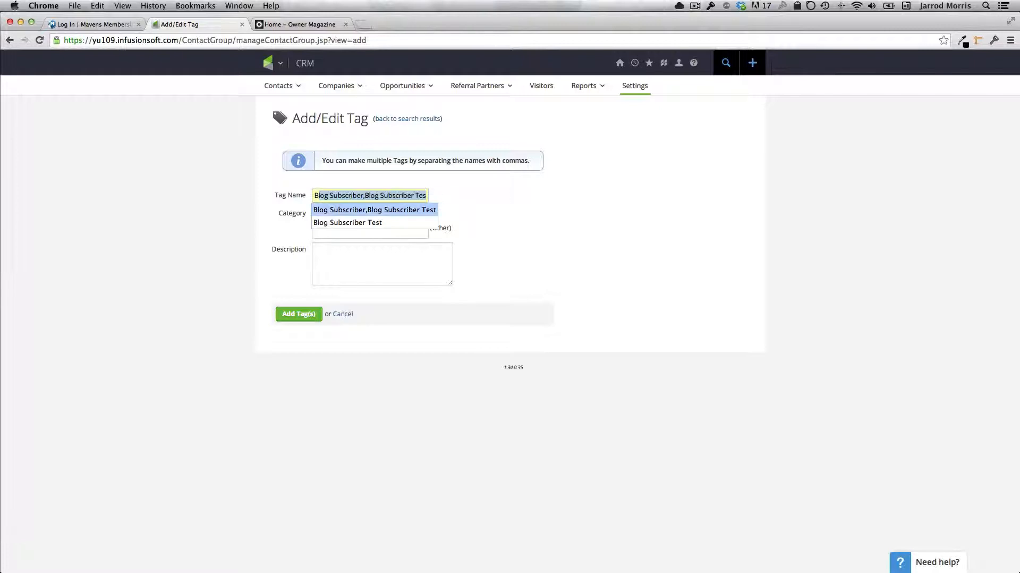
key(Return)
click(364, 227)
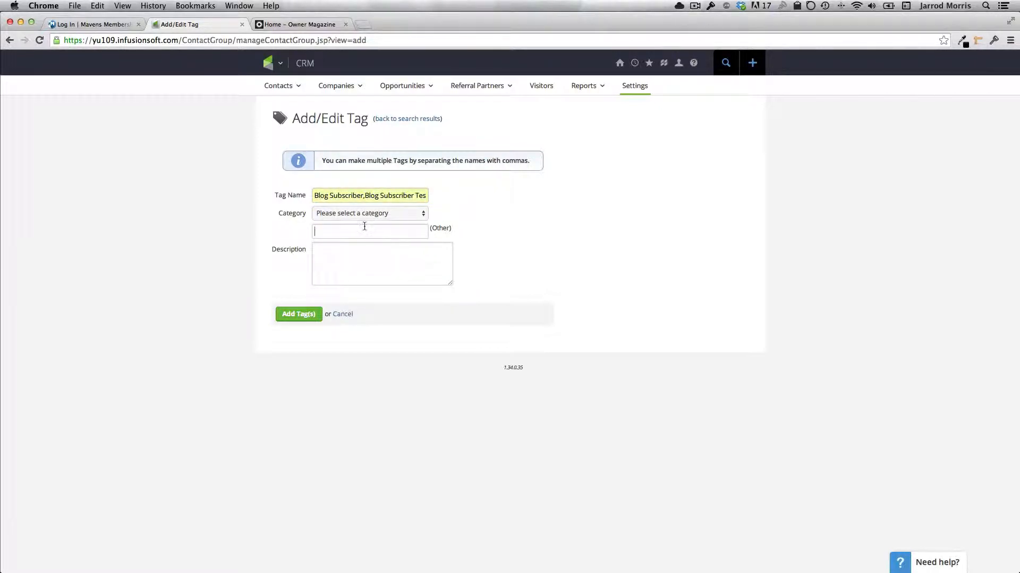
text(Blog)
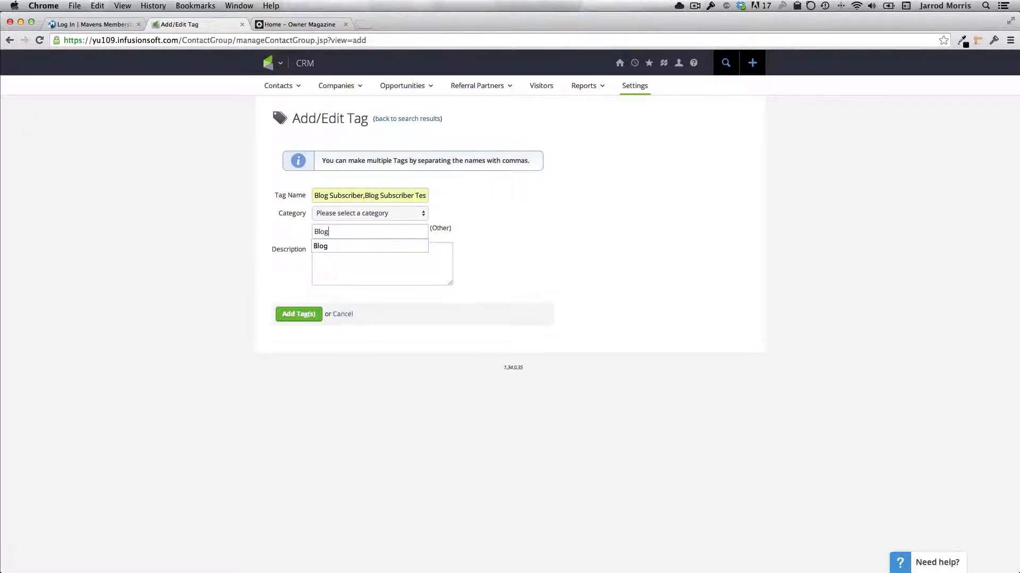
click(366, 245)
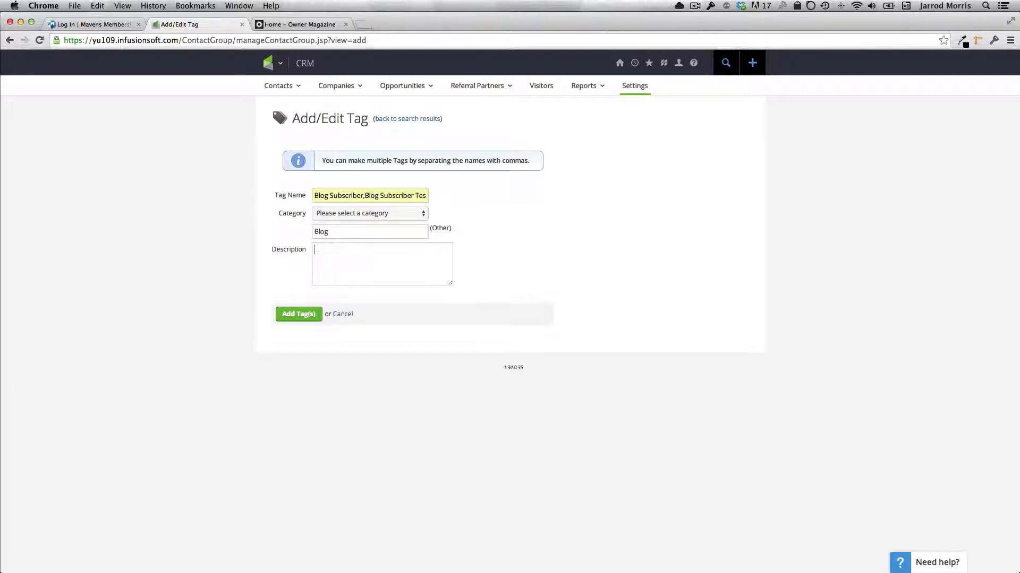
click(293, 315)
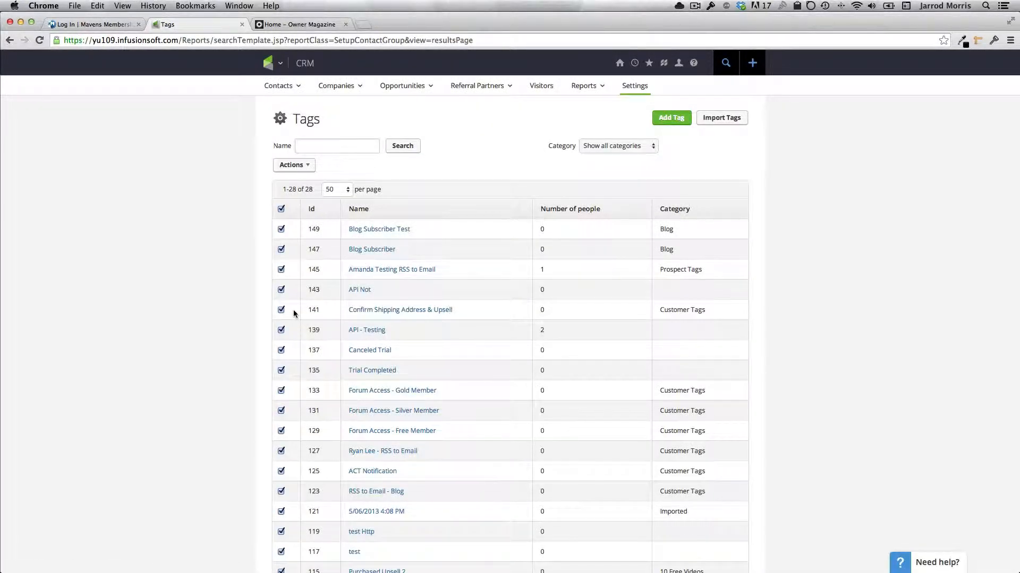
Log in to the Marketing Mavens member area with the prefilled credentials and open the Maven RSS to Email product.
click(88, 28)
click(351, 256)
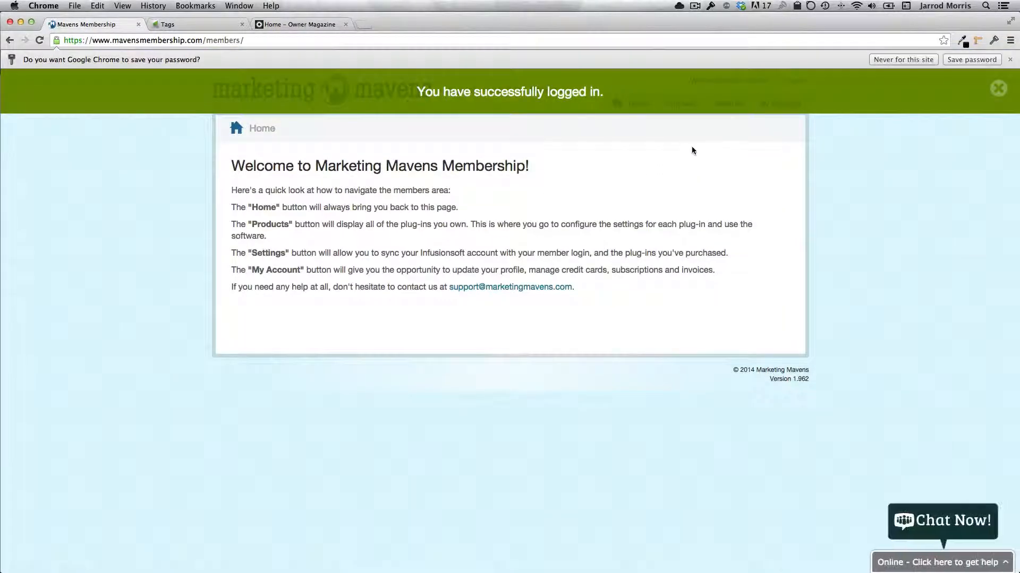
click(681, 104)
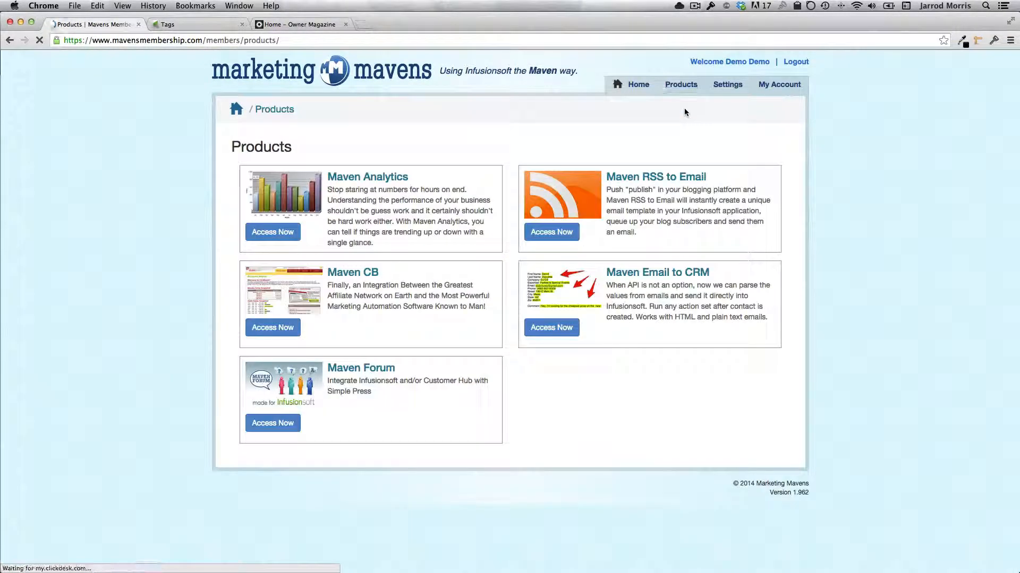
click(561, 234)
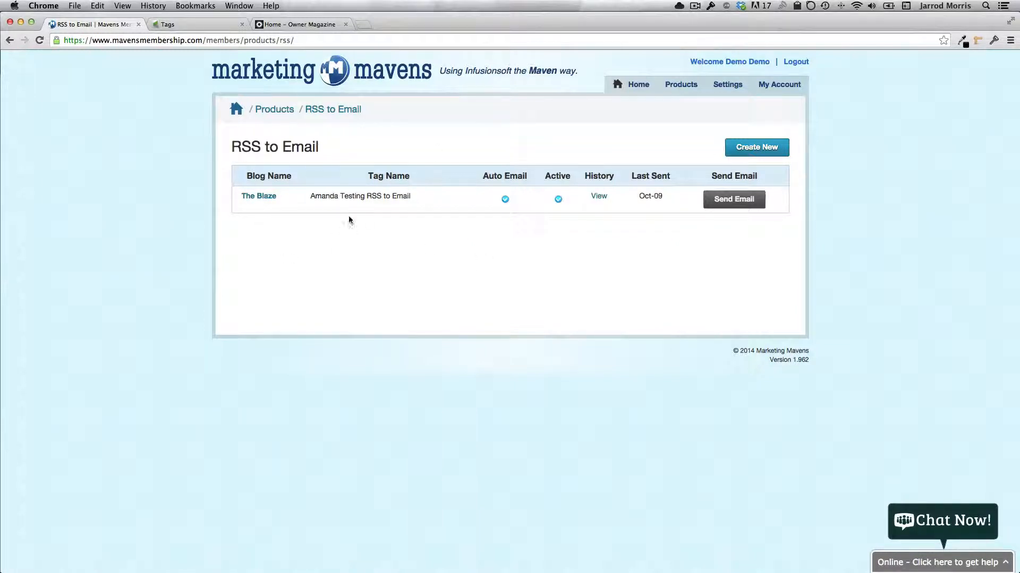
Start a new RSS to Email setup and set its blog name to "Owner Magazine".
click(757, 150)
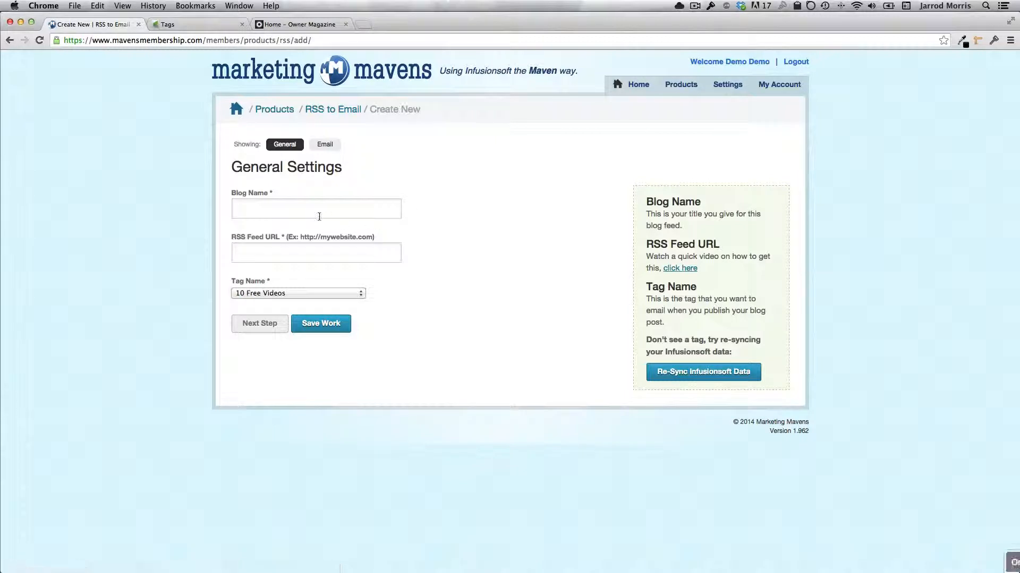
click(292, 207)
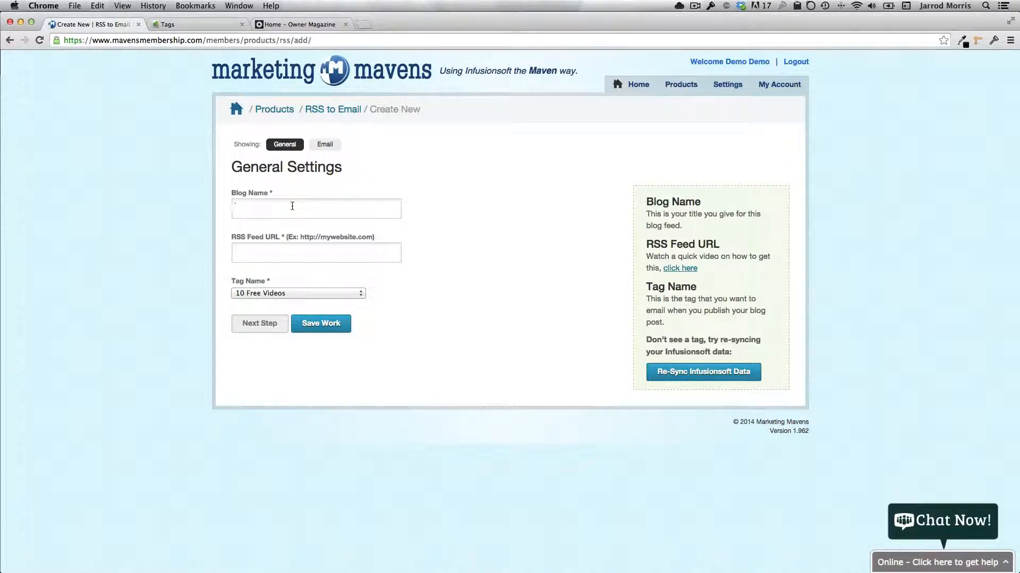
text(Owner Magazine)
Open the Owner Magazine site's RSS feed at ownermag.com/feed/.
click(299, 25)
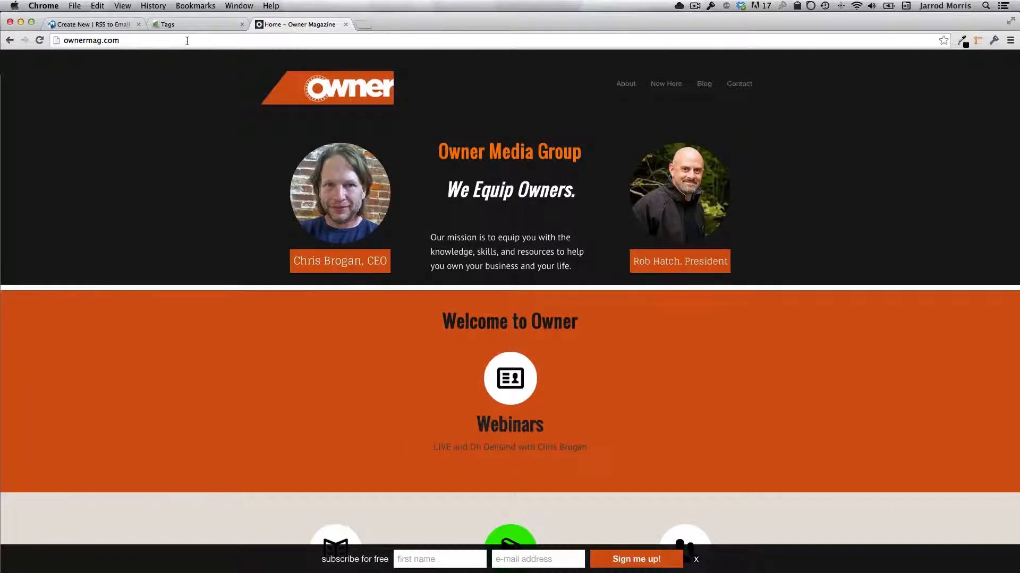
click(187, 40)
click(187, 40)
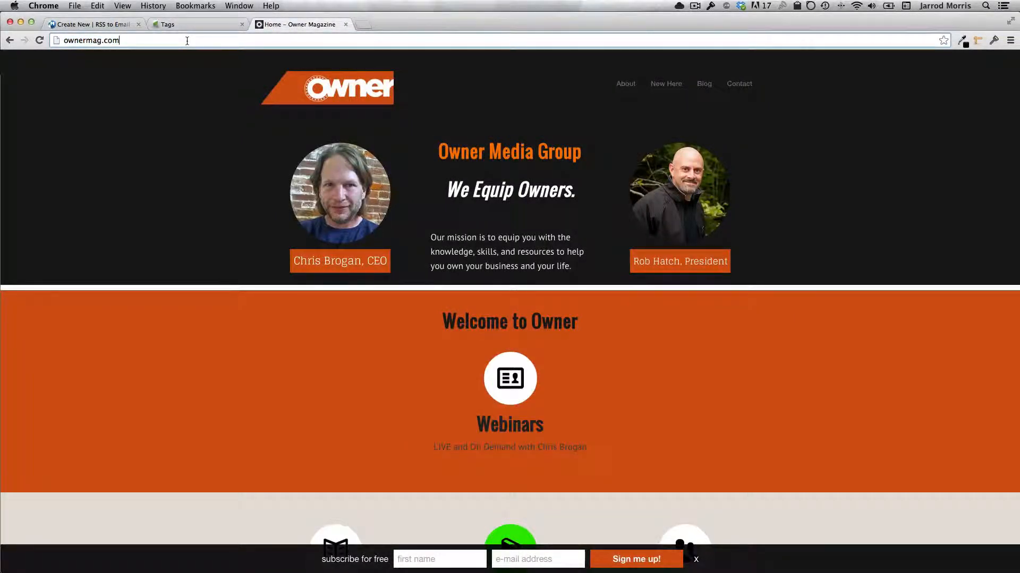
text(/feed)
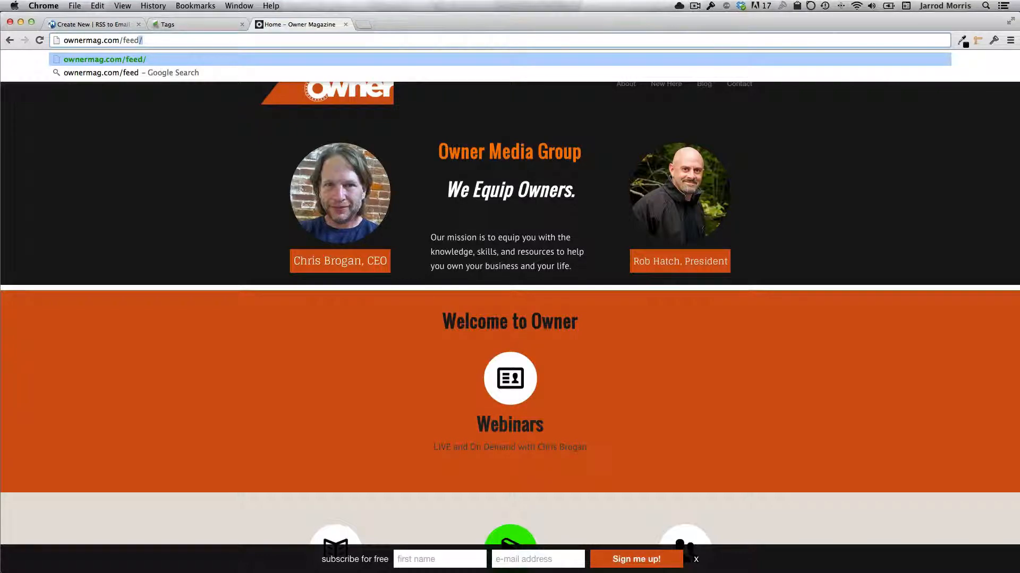
key(Return)
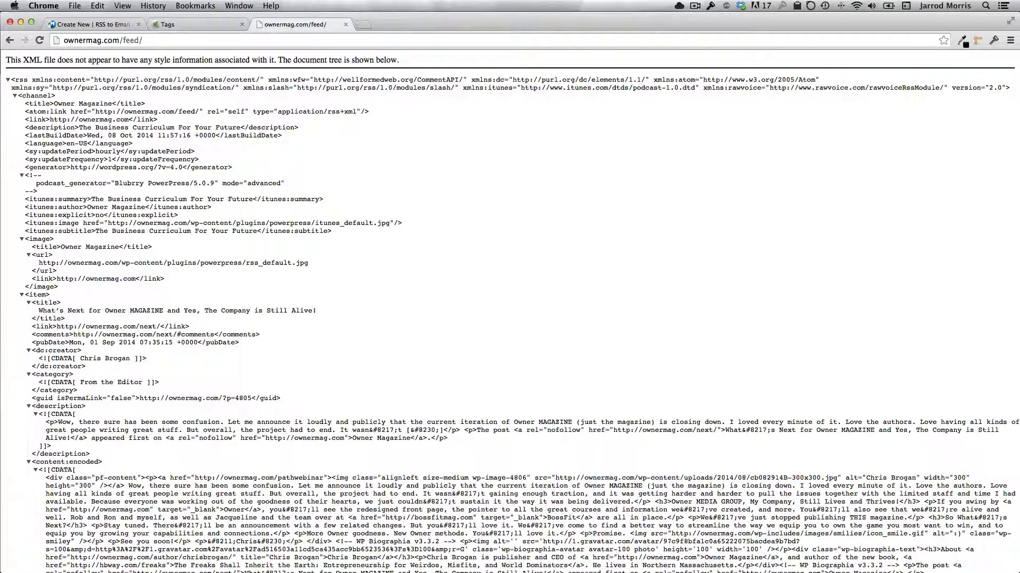
double_click(131, 40)
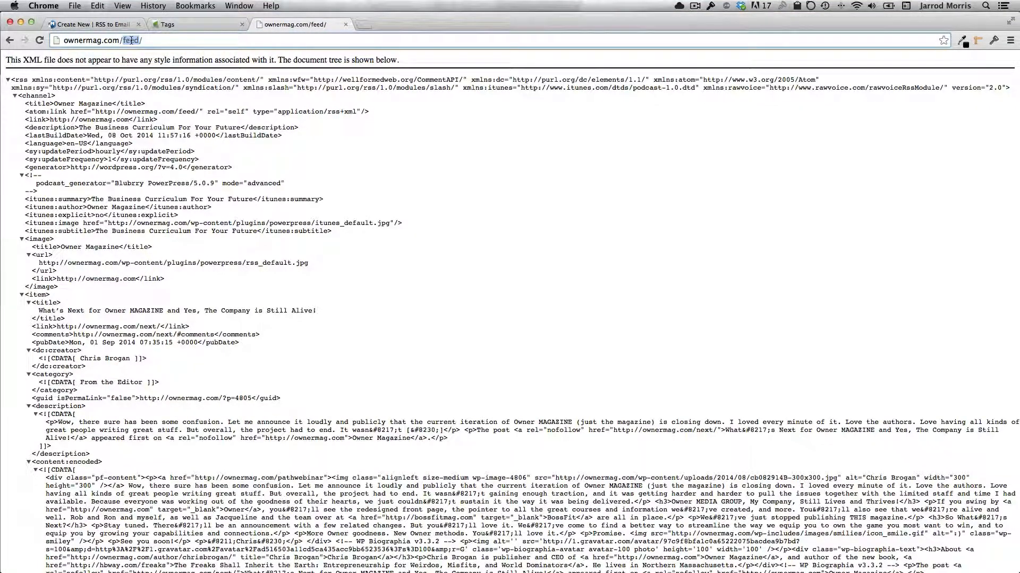
text(blog/f)
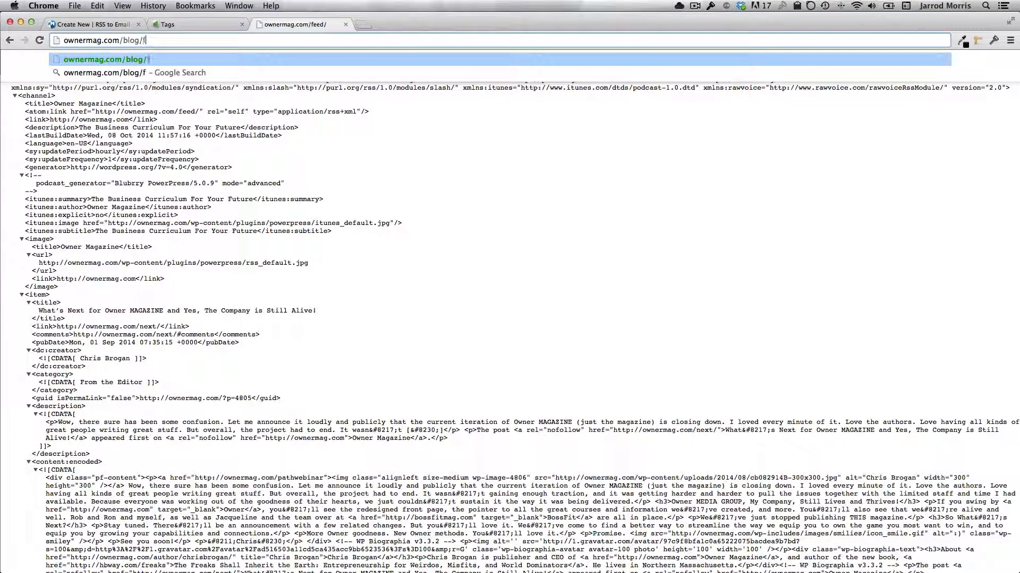
text(eed/)
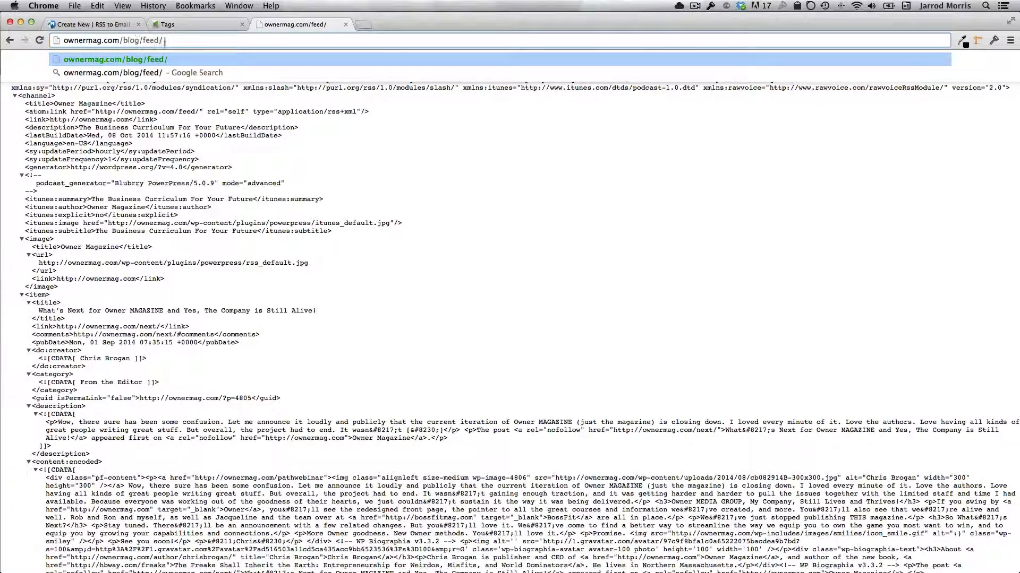
double_click(129, 40)
text(feed)
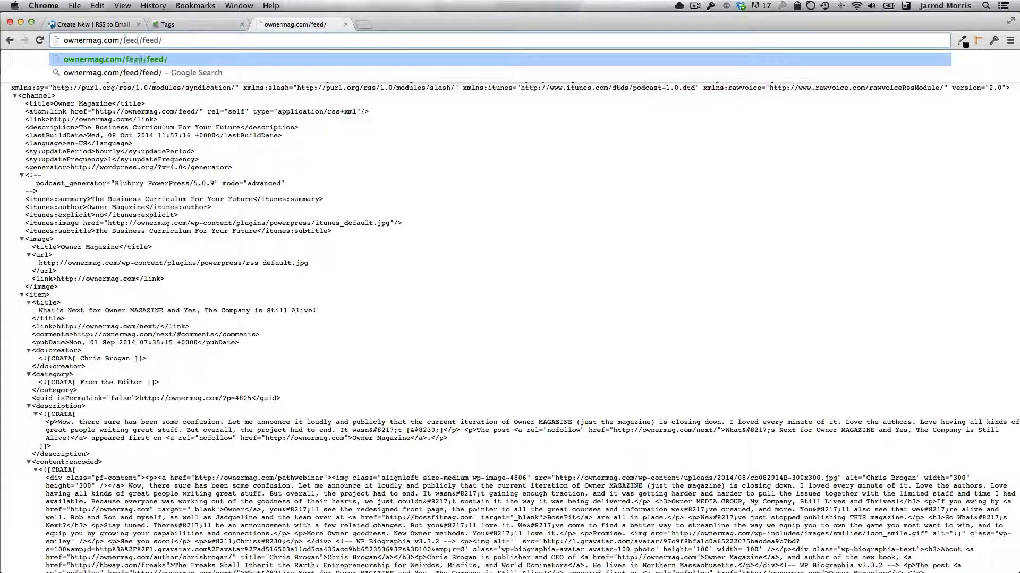
key(Delete)
key(Delete)
key(Delete)
key(Delete)
key(Delete)
key(Delete)
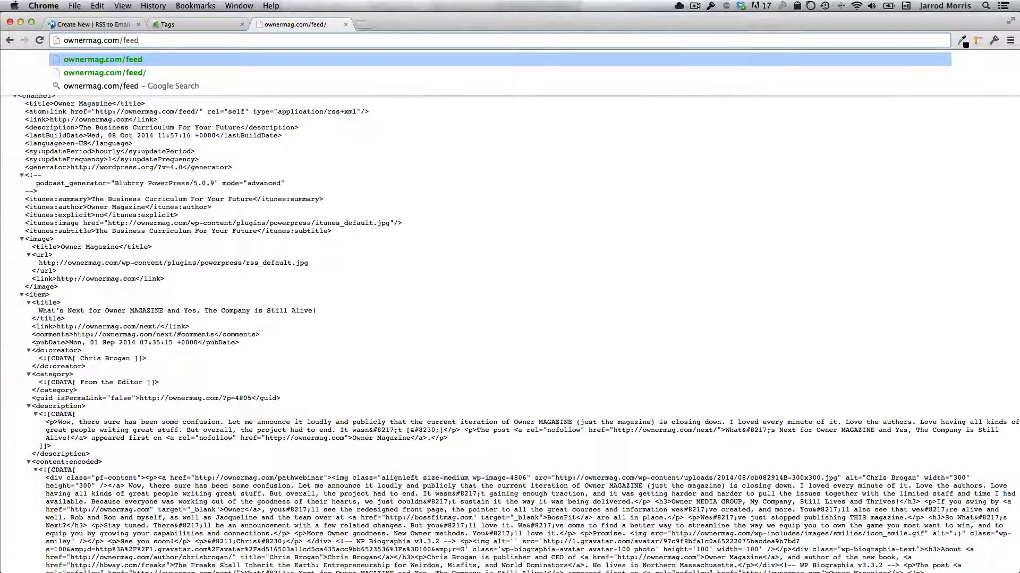
text(/)
key(Return)
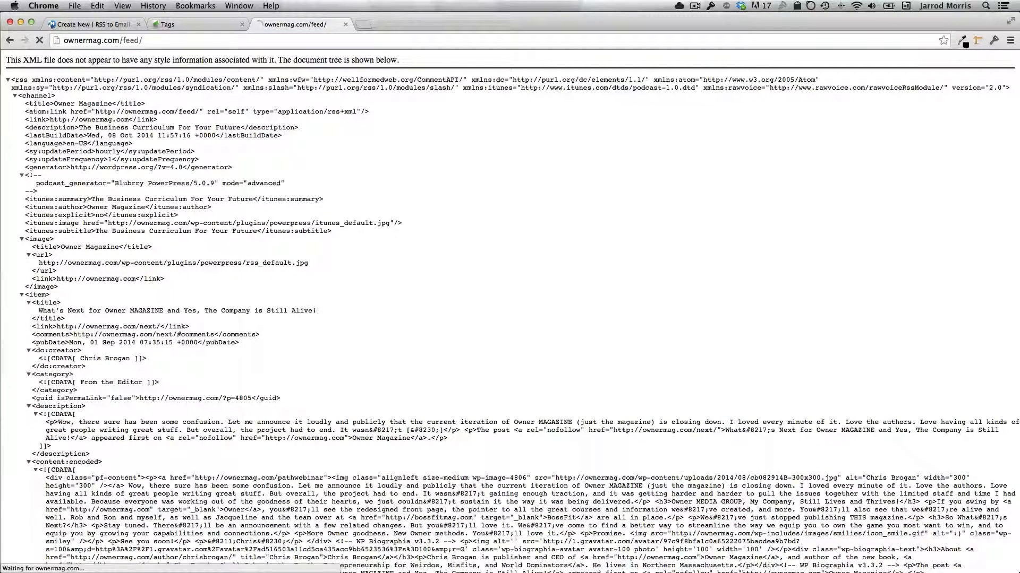
Copy the ownermag.com/feed/ address and look at how the same feed displays in Firefox before returning to Chrome.
click(151, 41)
key(super+c)
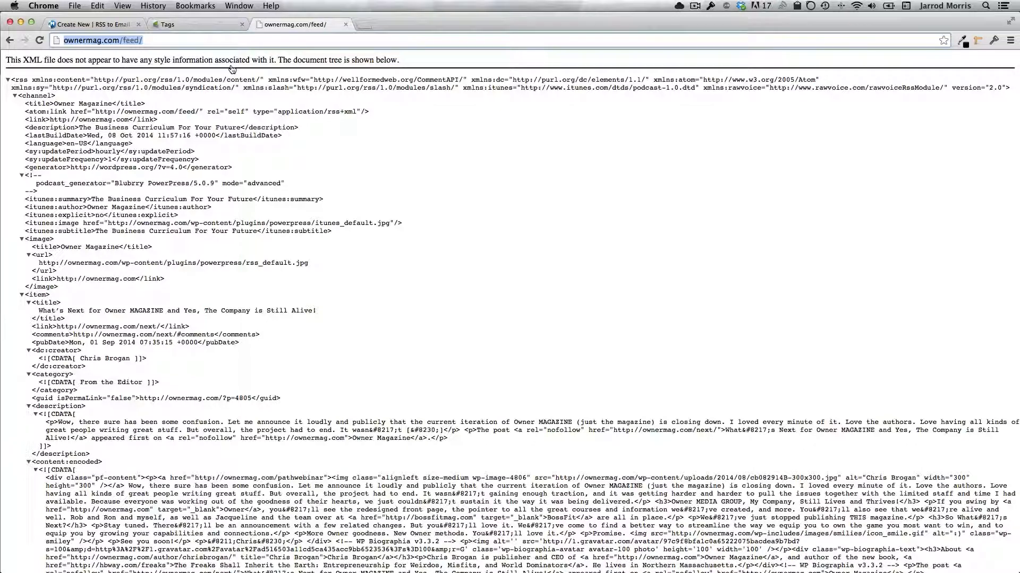
key(super+Tab)
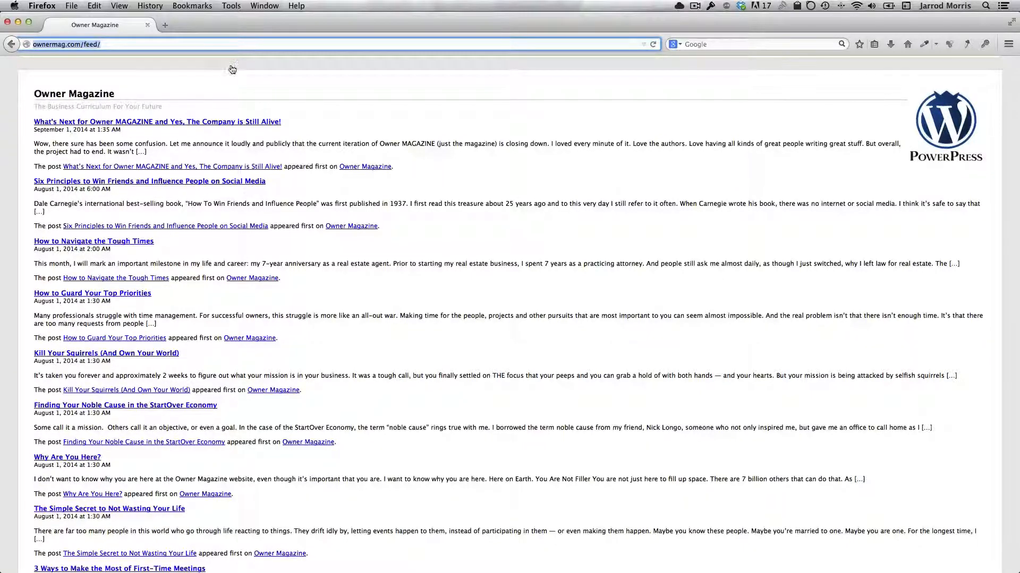
key(super+Tab)
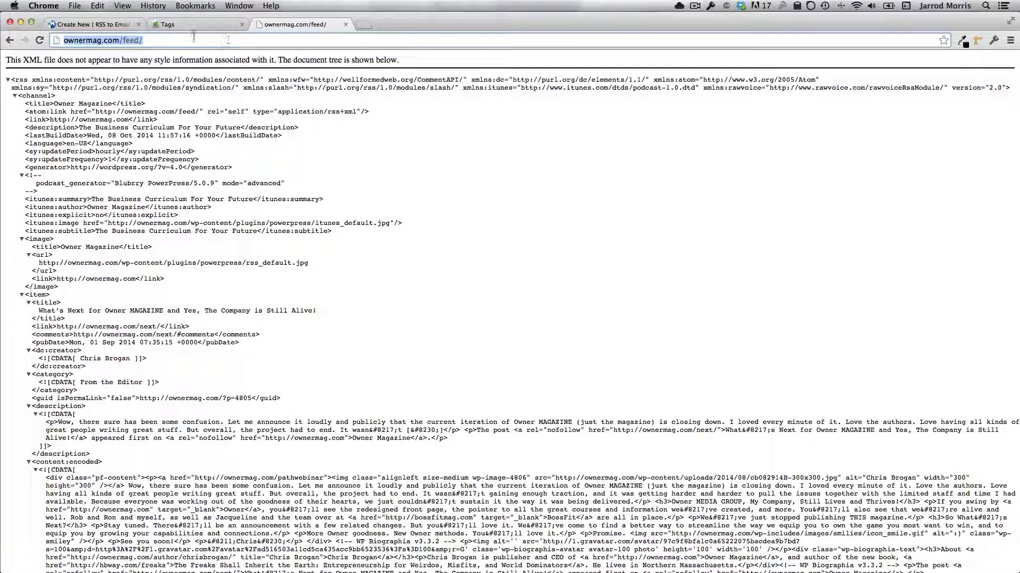
click(90, 24)
click(270, 255)
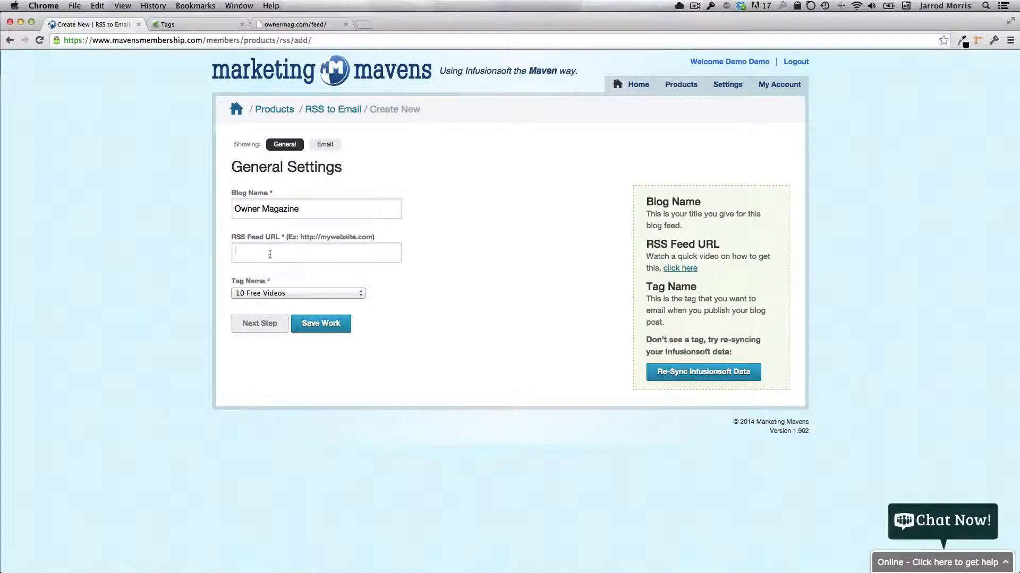
key(super+v)
click(433, 249)
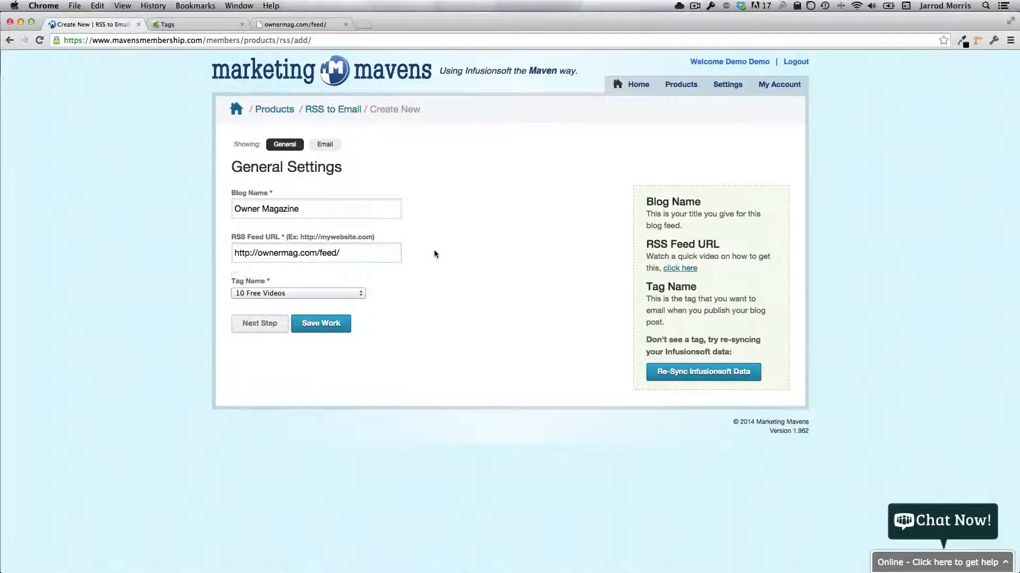
Check the available Tag Name options for the new blog subscriber tags.
click(317, 292)
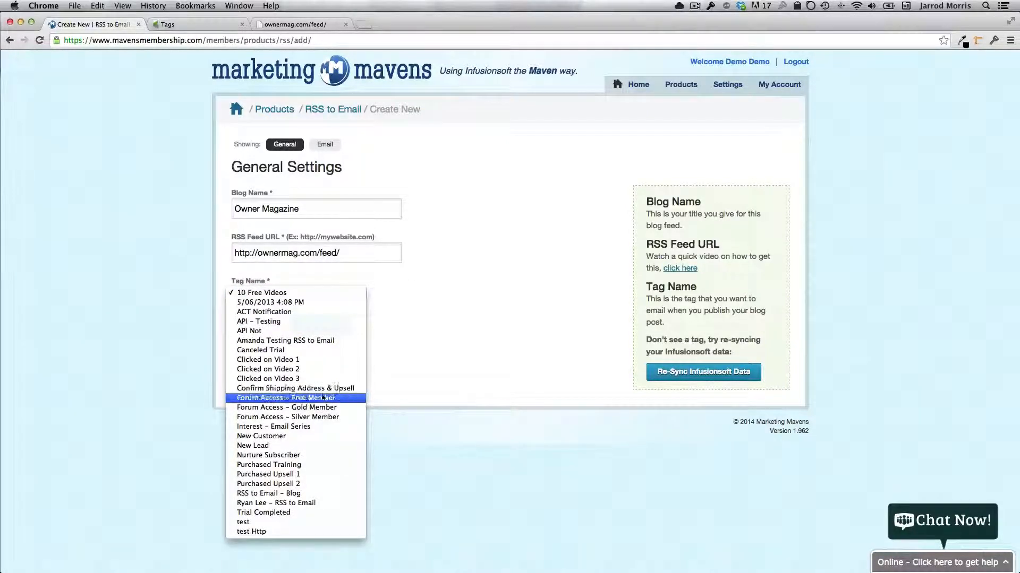
click(439, 284)
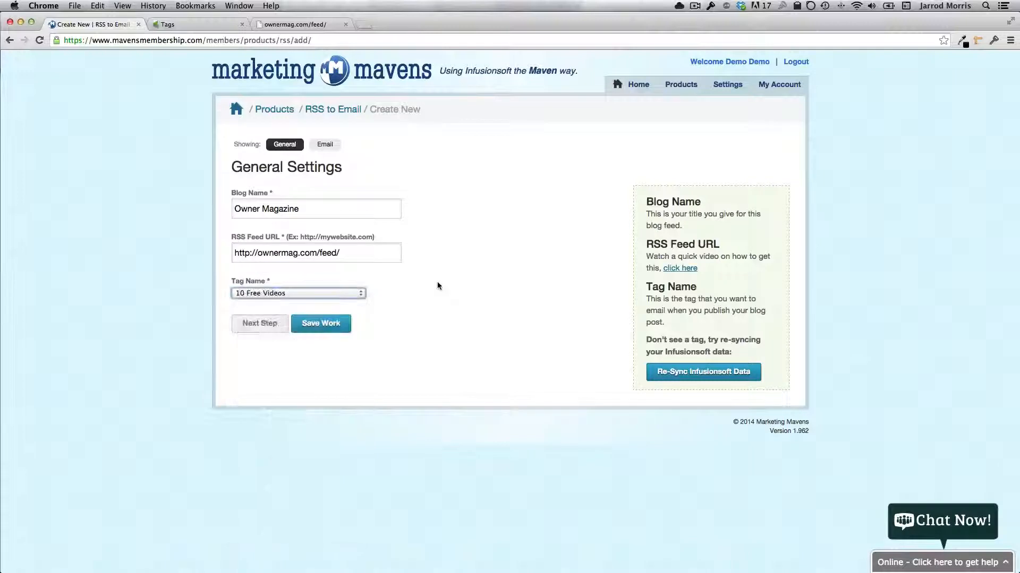
Save the new Owner Magazine feed, check its tag options, and re-sync the Infusionsoft data.
click(315, 326)
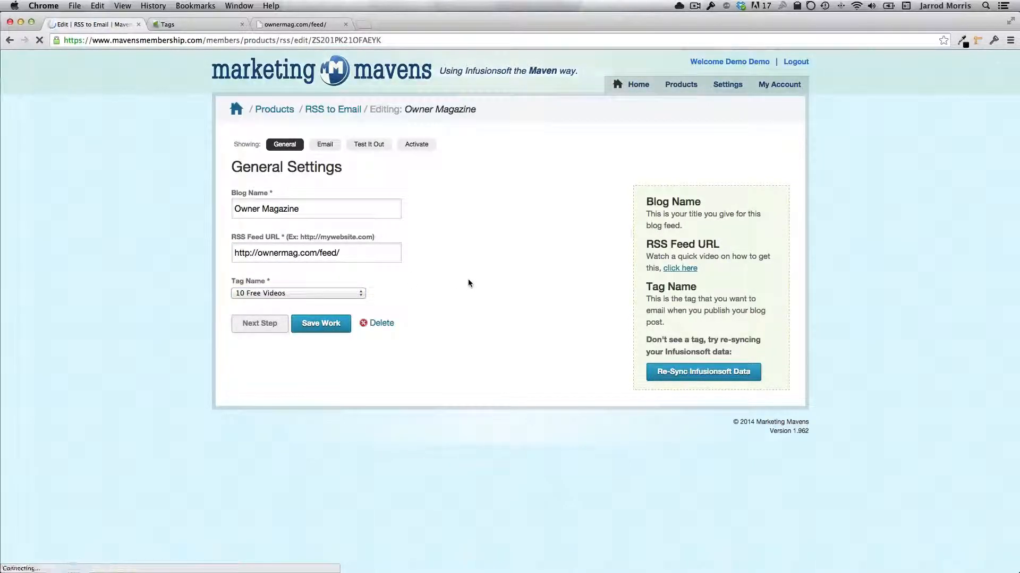
click(313, 293)
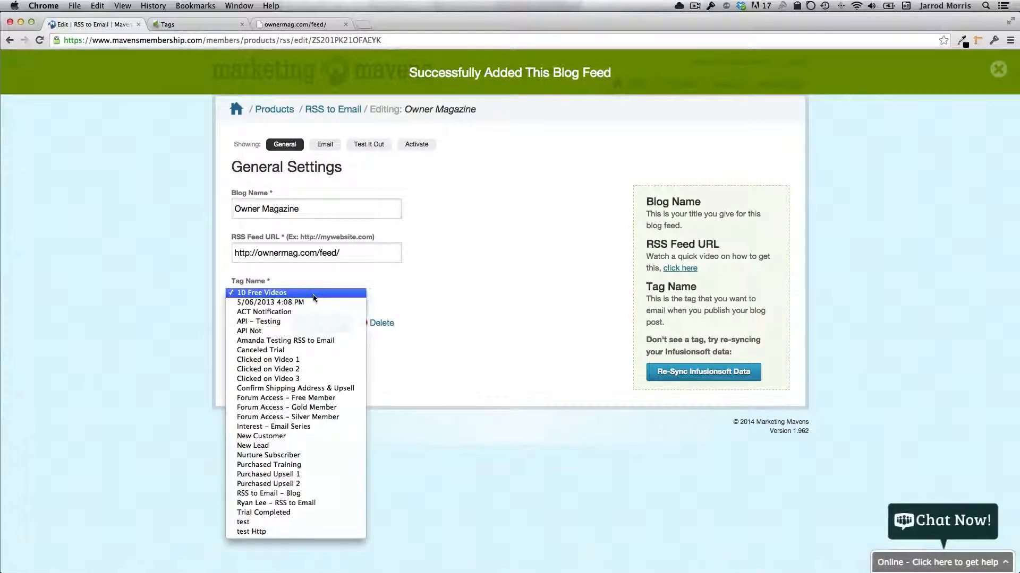
click(313, 294)
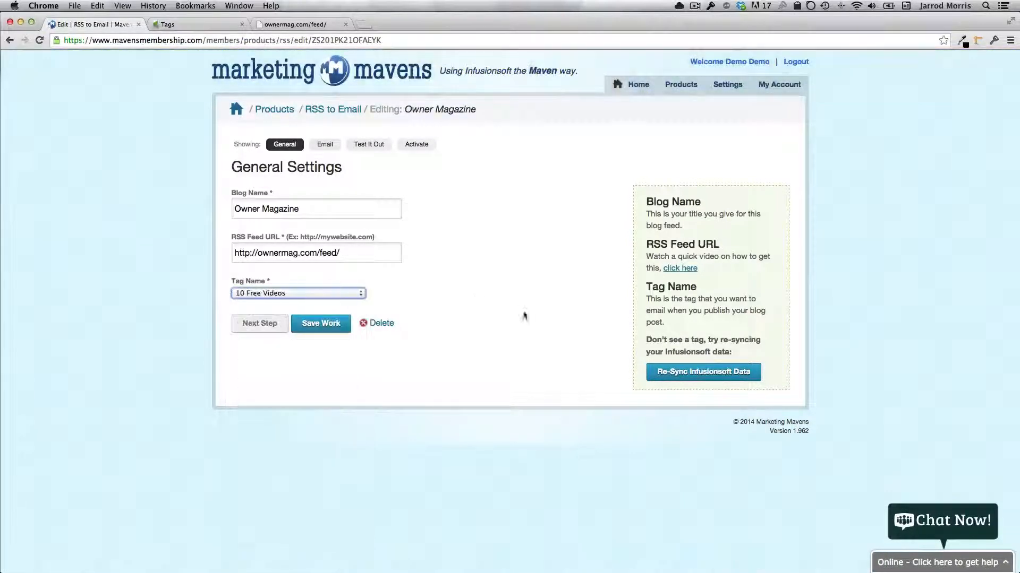
click(679, 372)
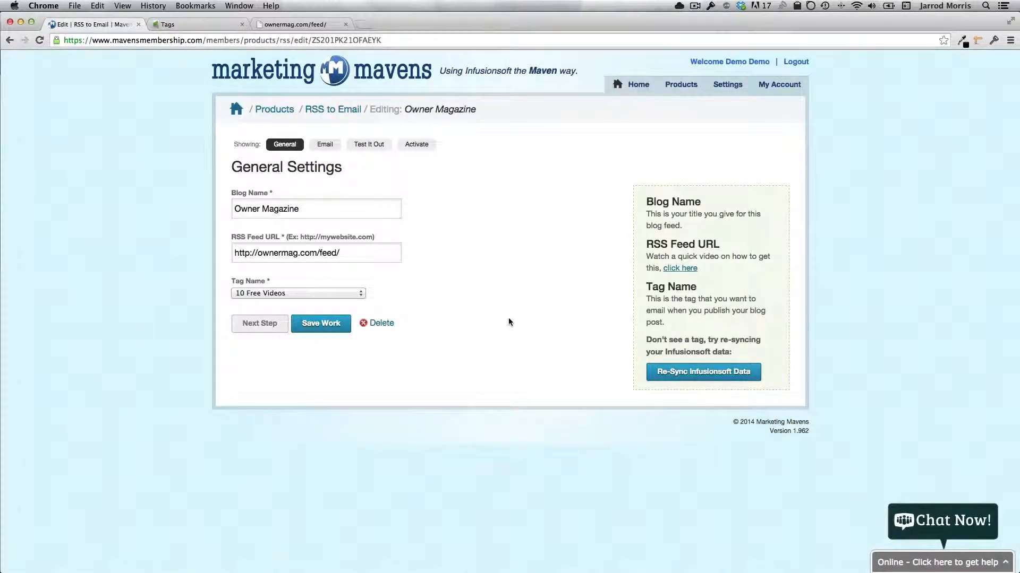
Save the feed with the tag Blog Subscriber Test and open its Email settings.
click(360, 295)
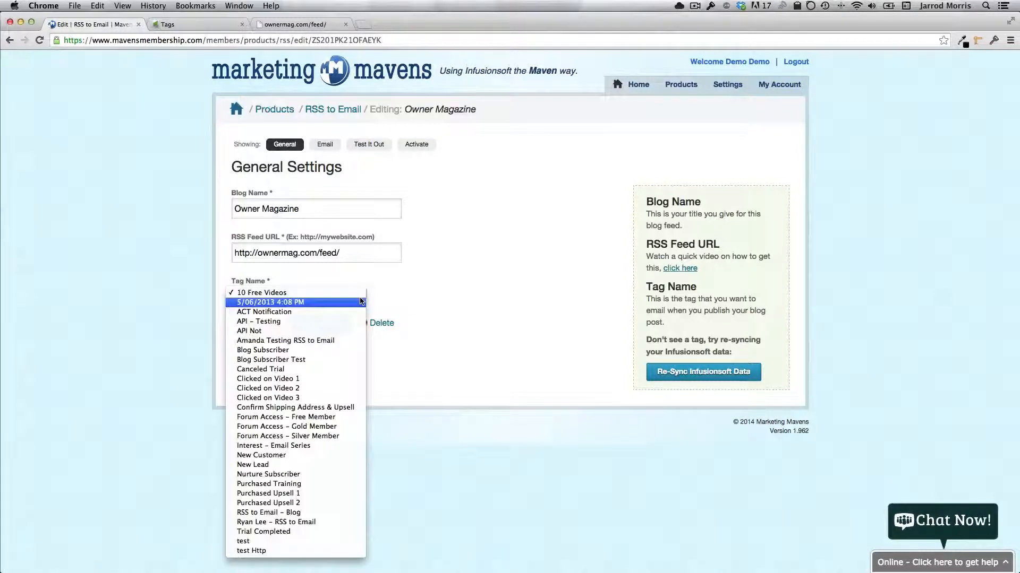
click(309, 361)
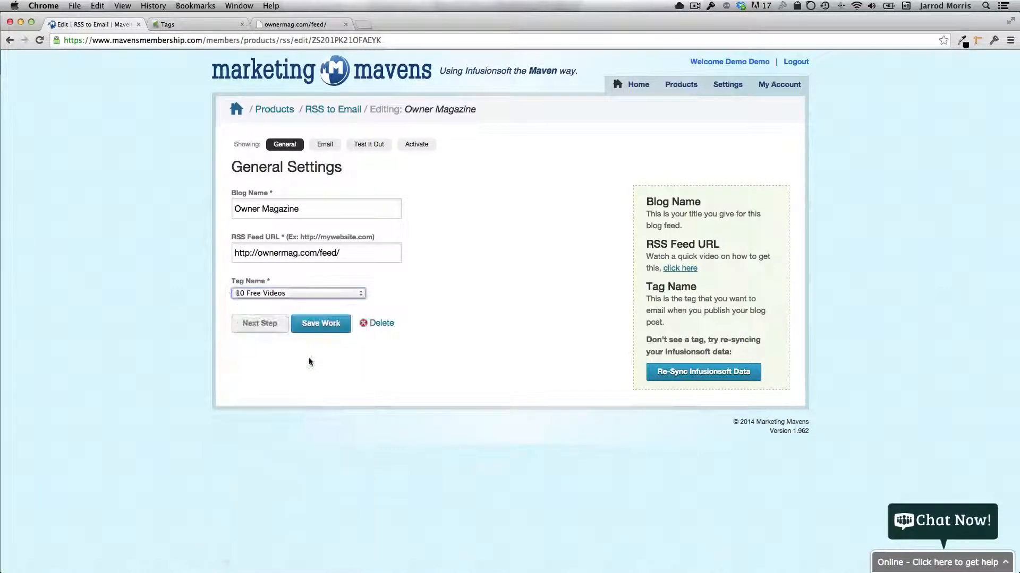
click(311, 332)
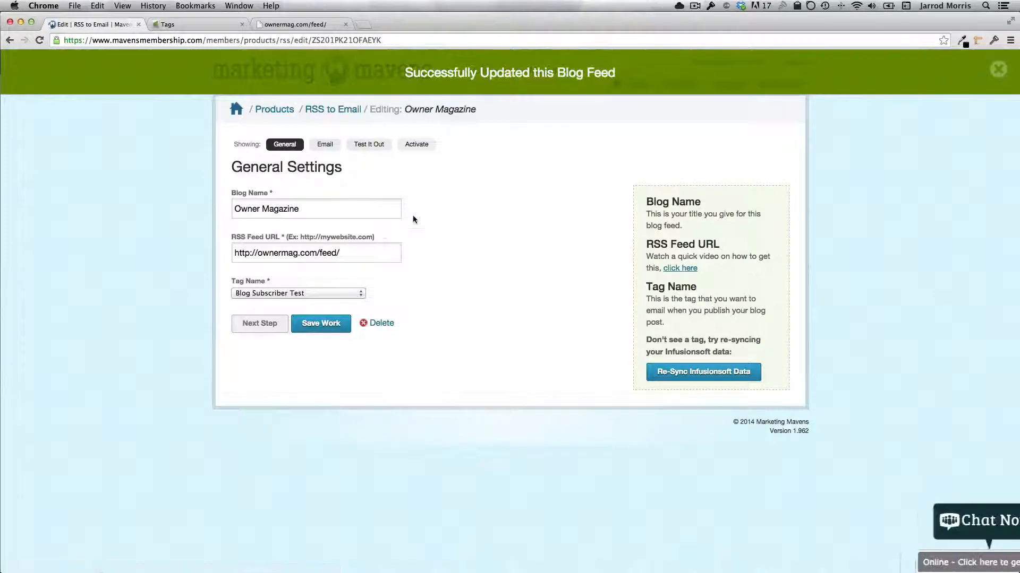
click(335, 148)
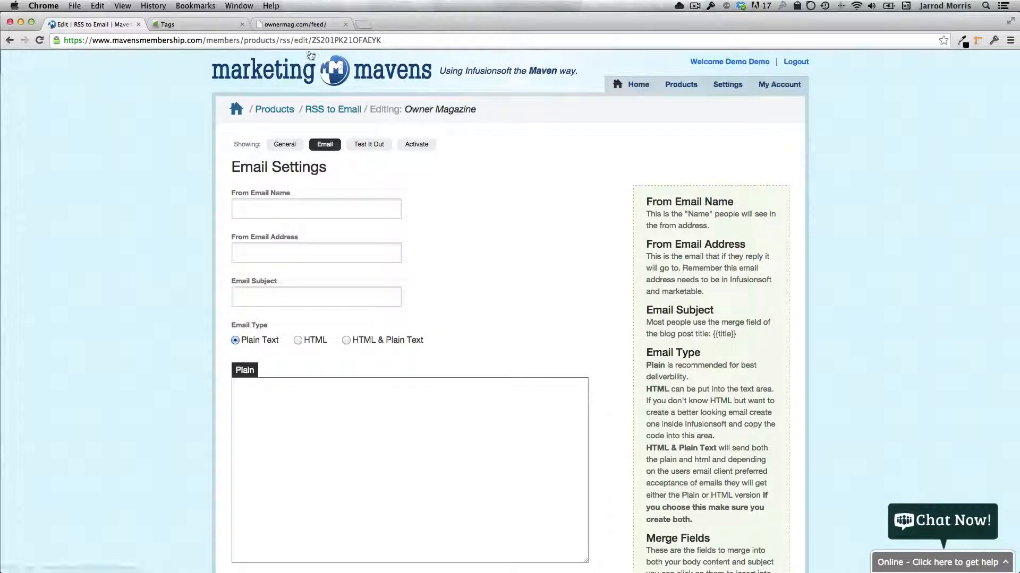
Load the ownermag.com home page in place of the feed and examine the site's design.
click(289, 24)
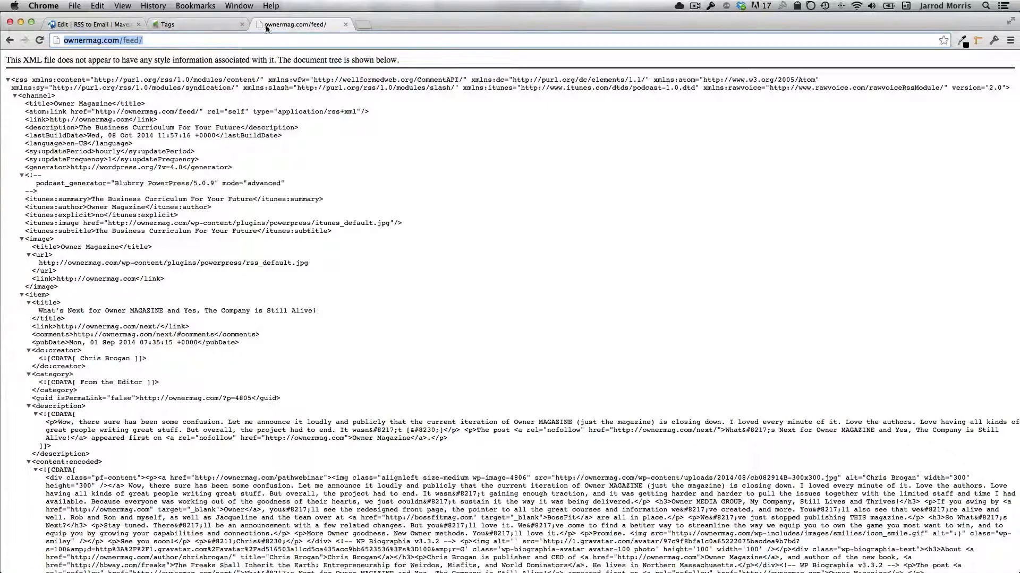
click(143, 40)
drag(123, 40, 229, 40)
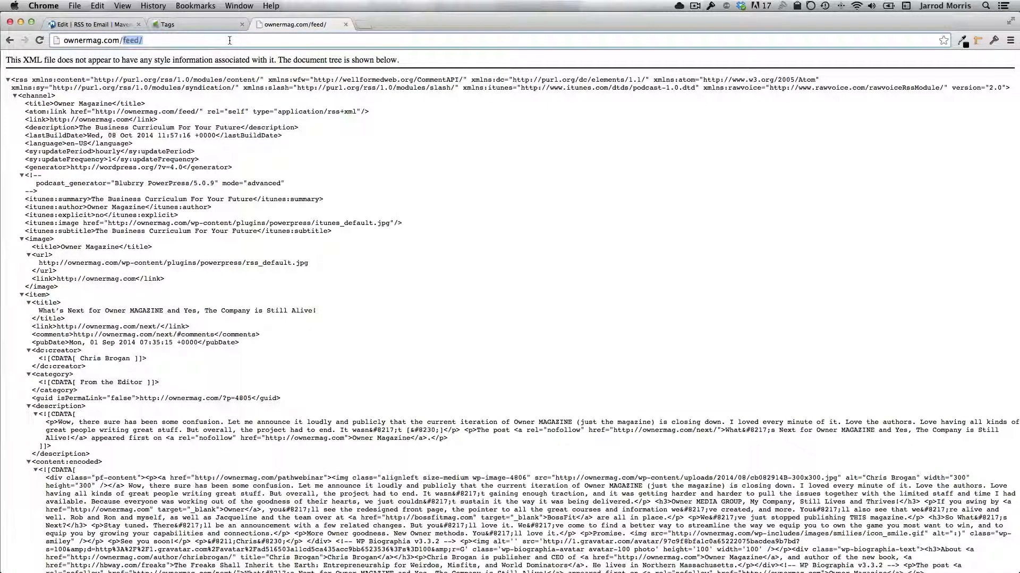
key(BackSpace)
key(Return)
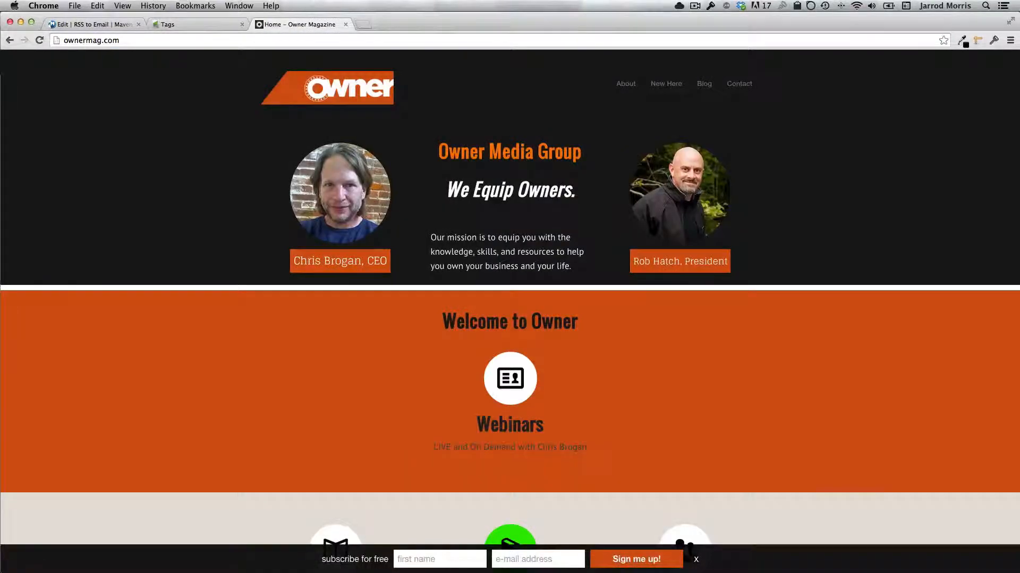
scroll(166, 189, down, 4)
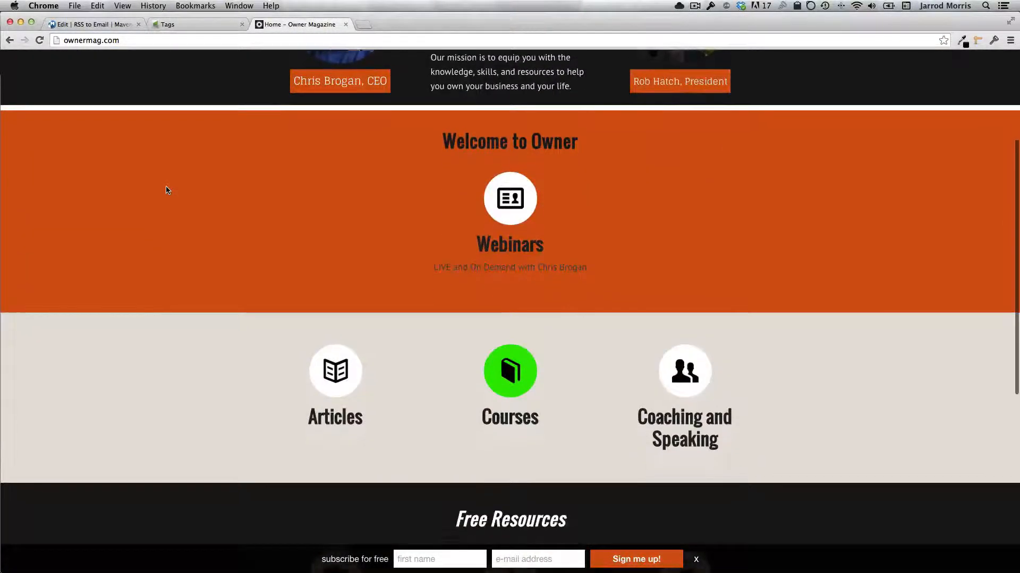
scroll(166, 189, down, 8)
scroll(175, 198, up, 12)
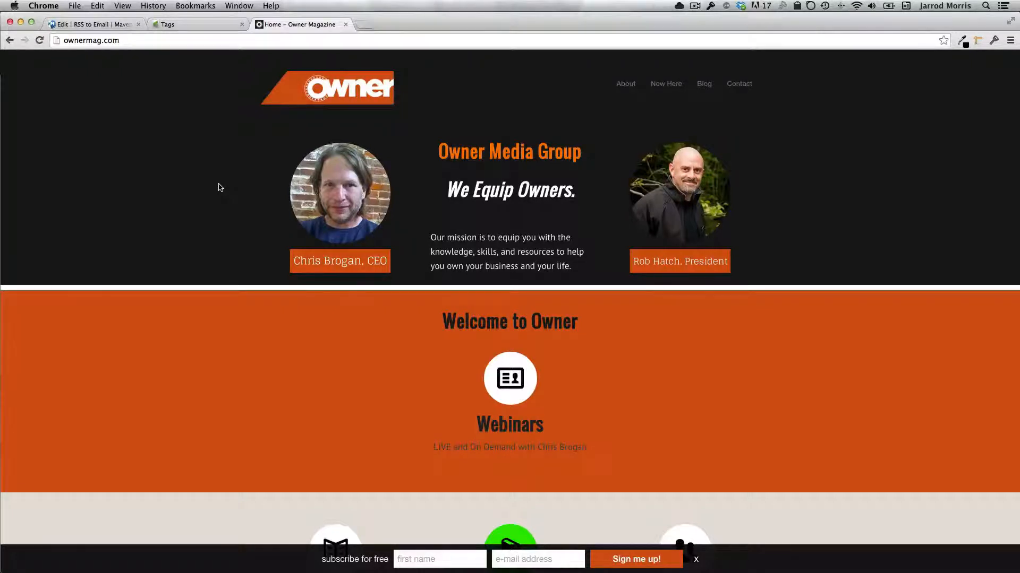
Go to Infusionsoft's marketing templates and open the OwnerMag RSS to Email template with Id 4152.
click(199, 25)
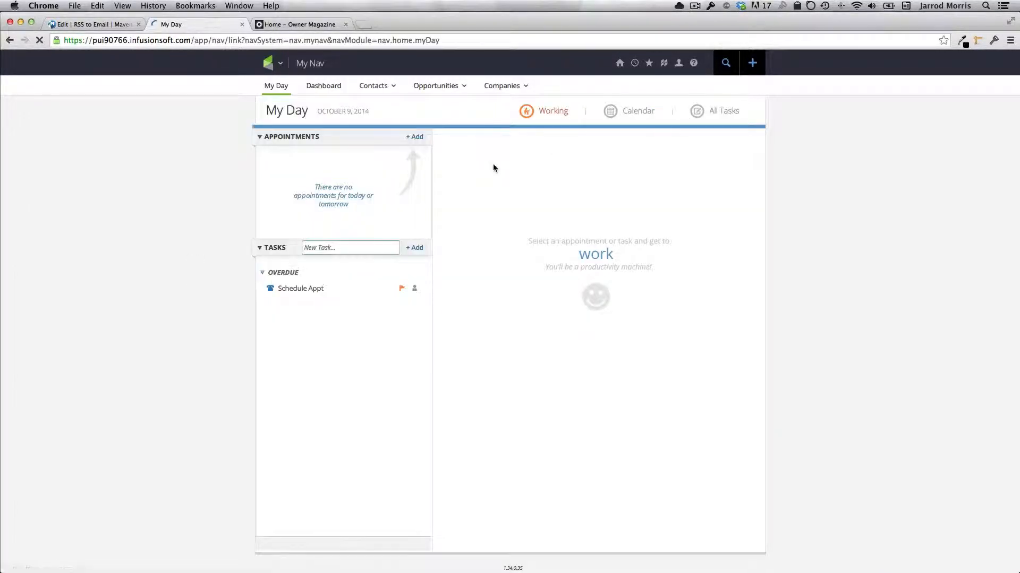
click(278, 63)
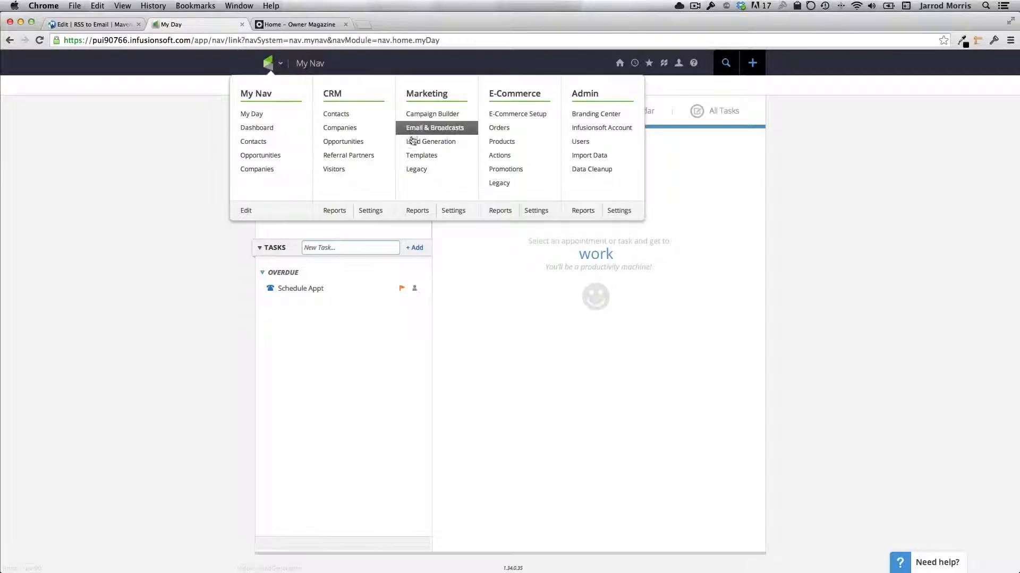
click(423, 155)
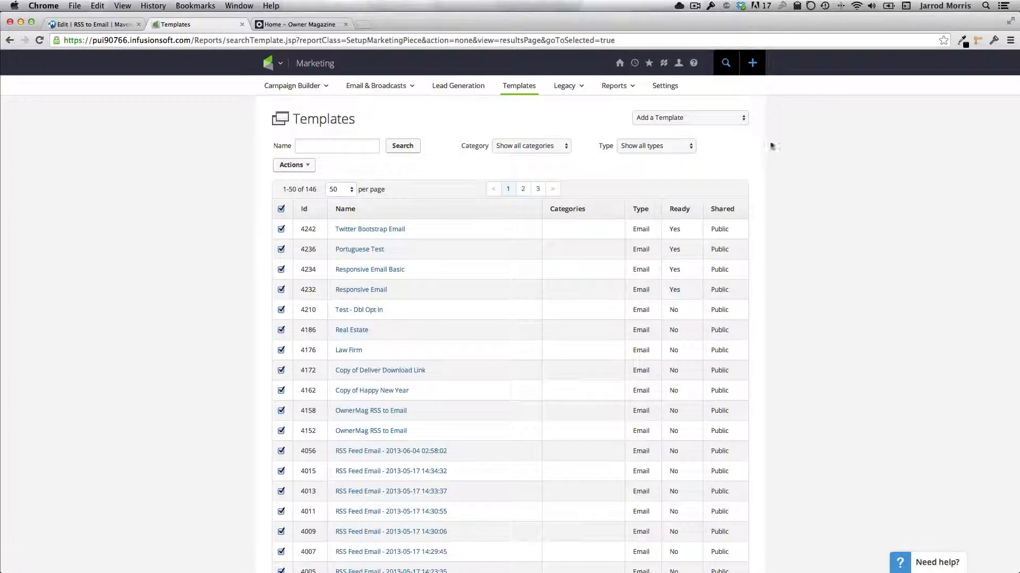
click(744, 118)
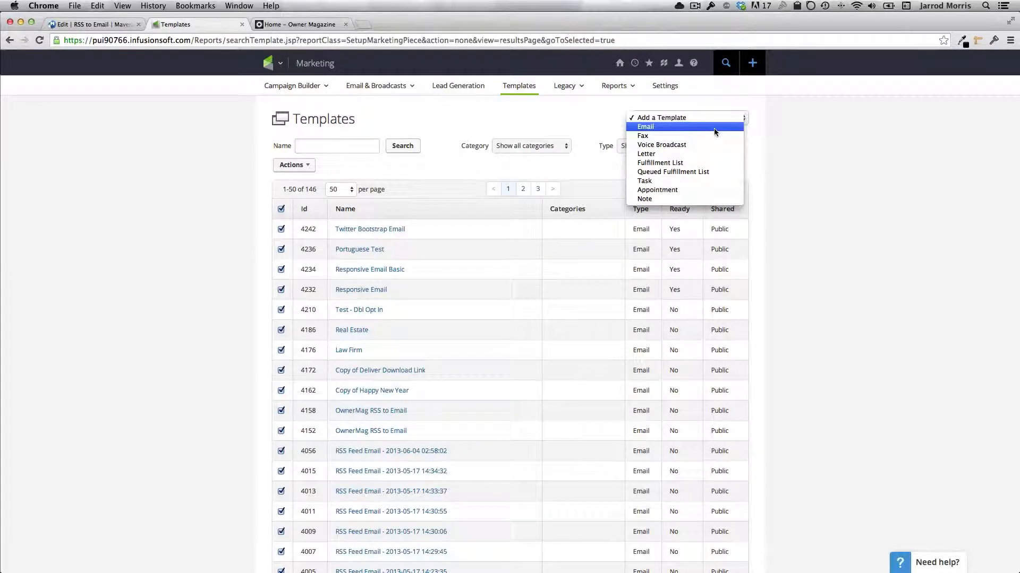
click(855, 143)
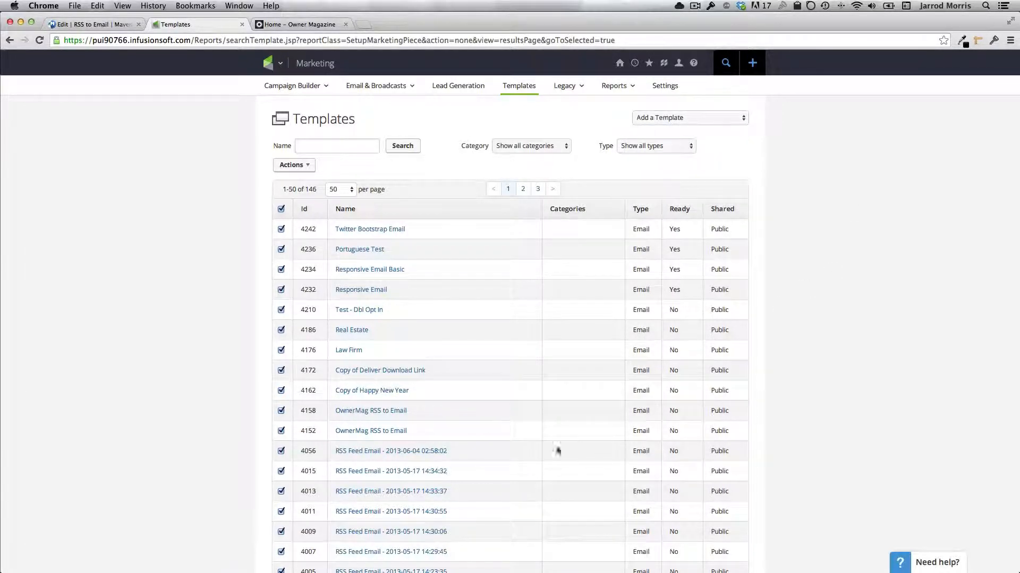
click(377, 432)
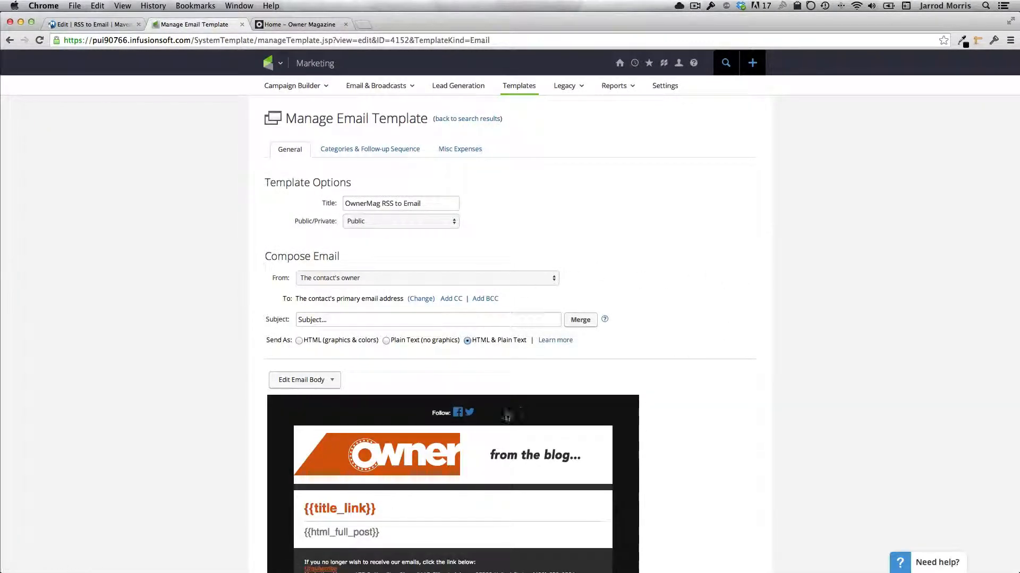
Compare the OwnerMag email template's layout and merge fields with the design of the ownermag.com home page.
scroll(694, 419, down, 3)
click(293, 26)
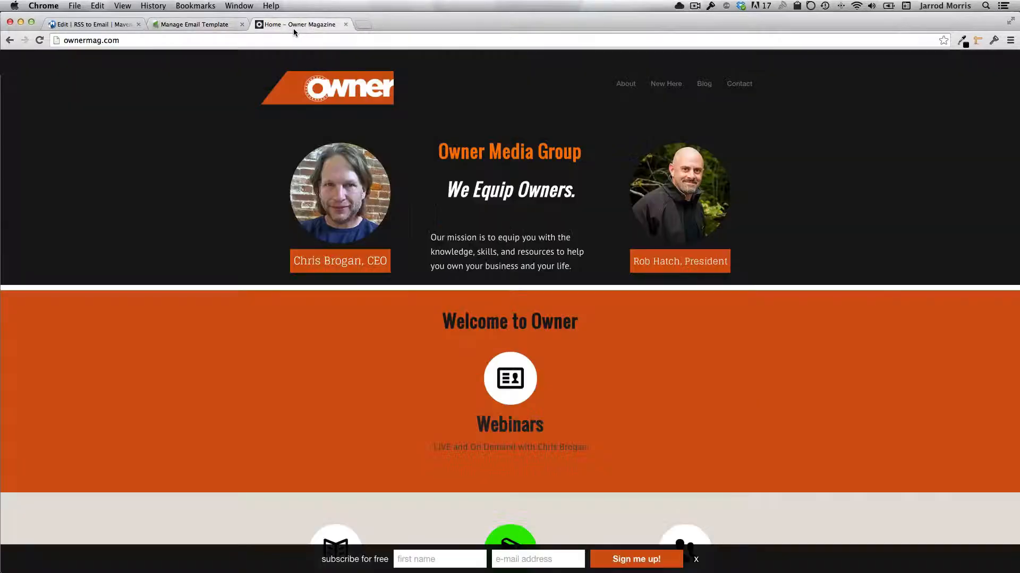
scroll(261, 188, down, 10)
scroll(260, 188, up, 10)
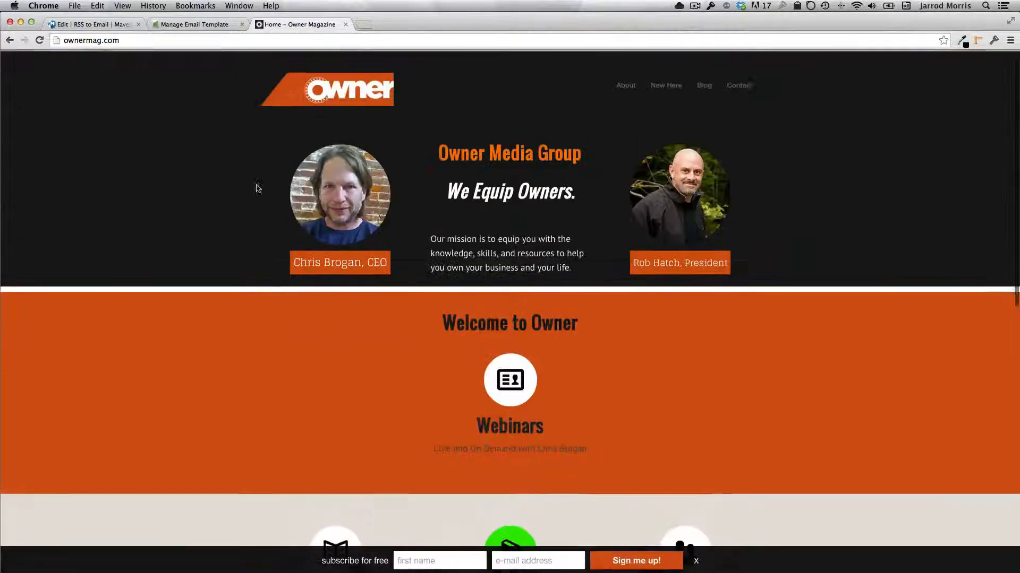
click(190, 25)
scroll(228, 191, down, 6)
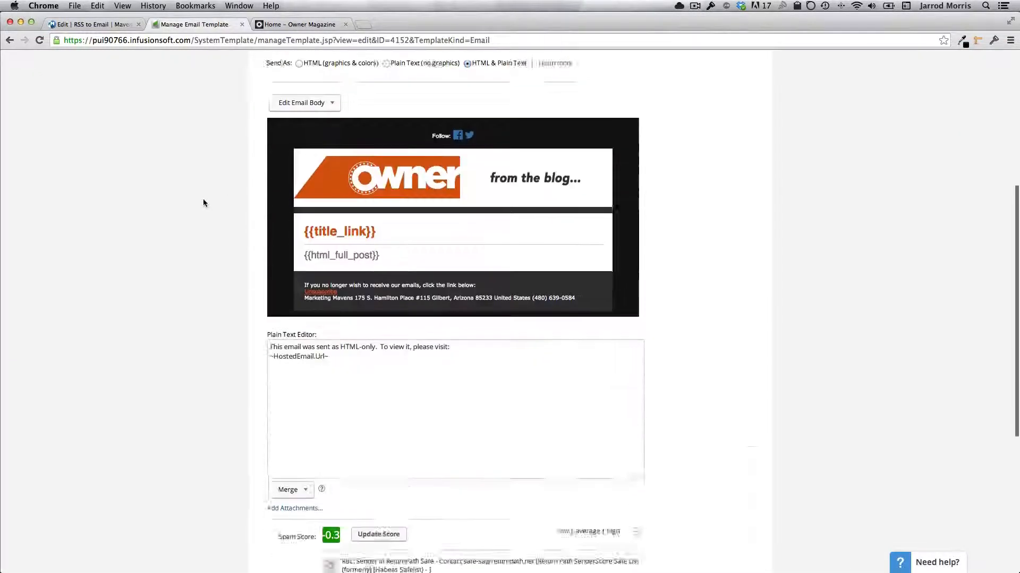
scroll(139, 157, up, 4)
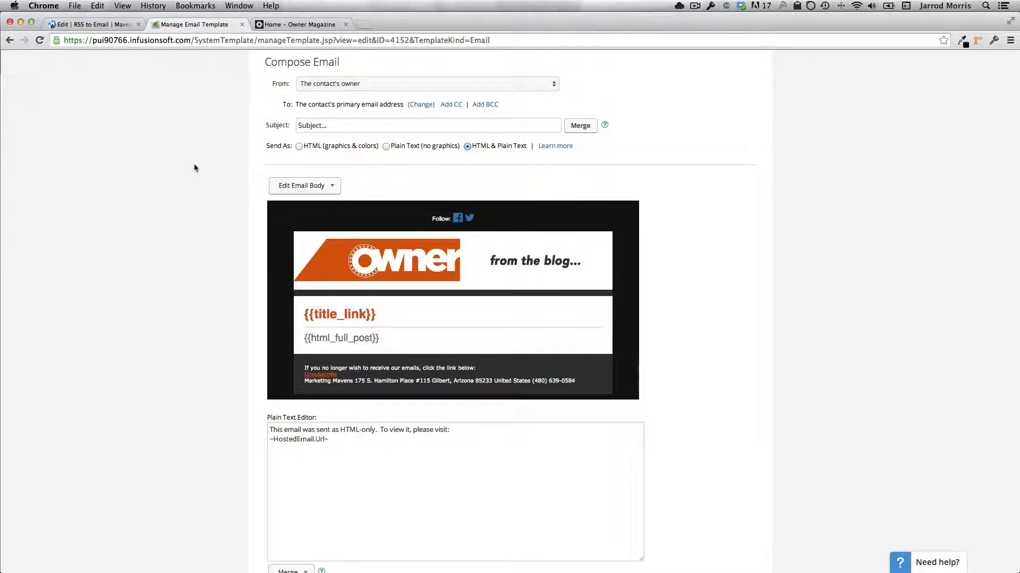
scroll(193, 165, up, 5)
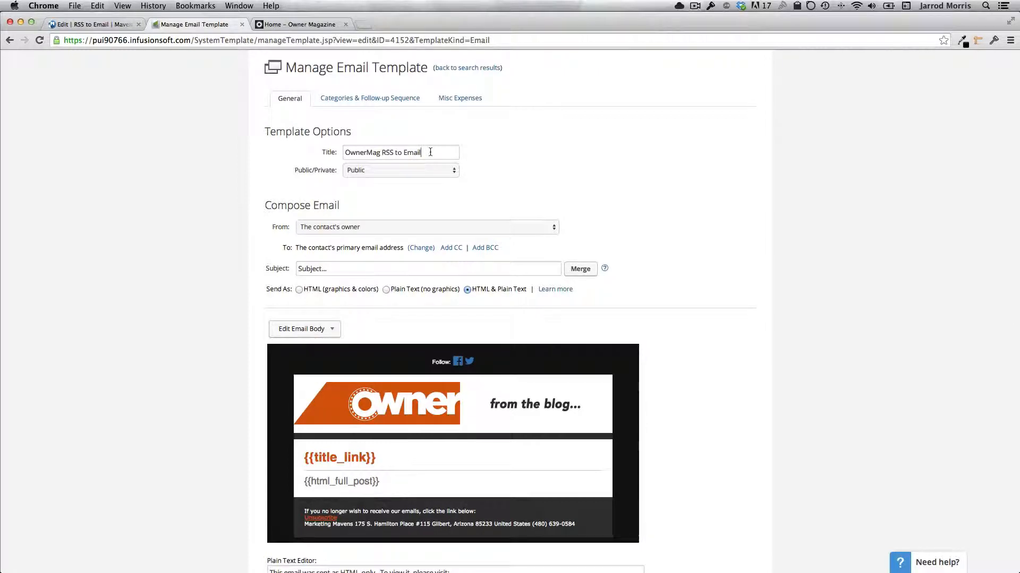
Retitle the email template "OwnerMag RSS to Email - Drag and Drop" and save it.
click(430, 153)
text(- Drag and Drop)
scroll(756, 262, down, 3)
scroll(214, 464, down, 7)
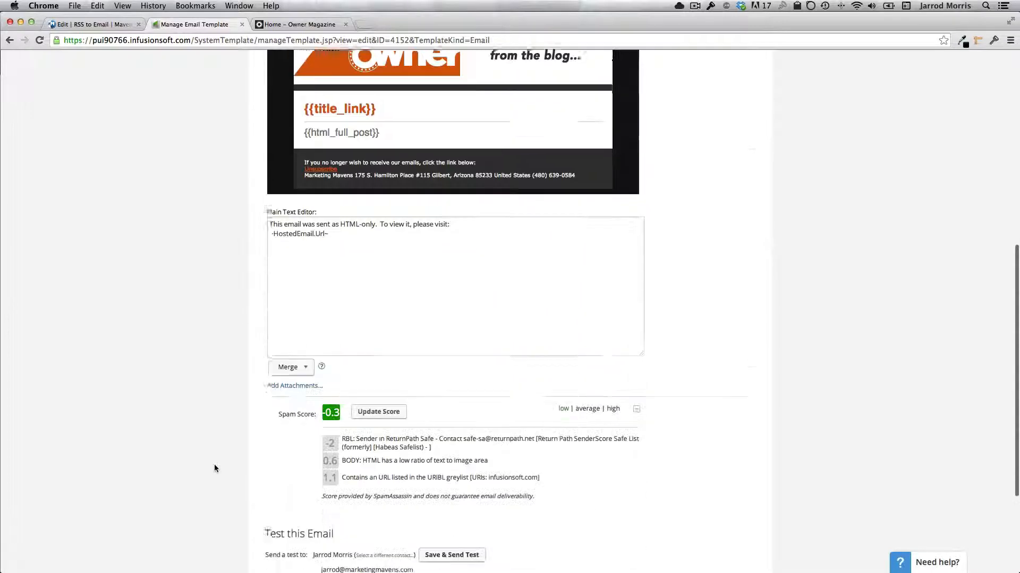
click(280, 515)
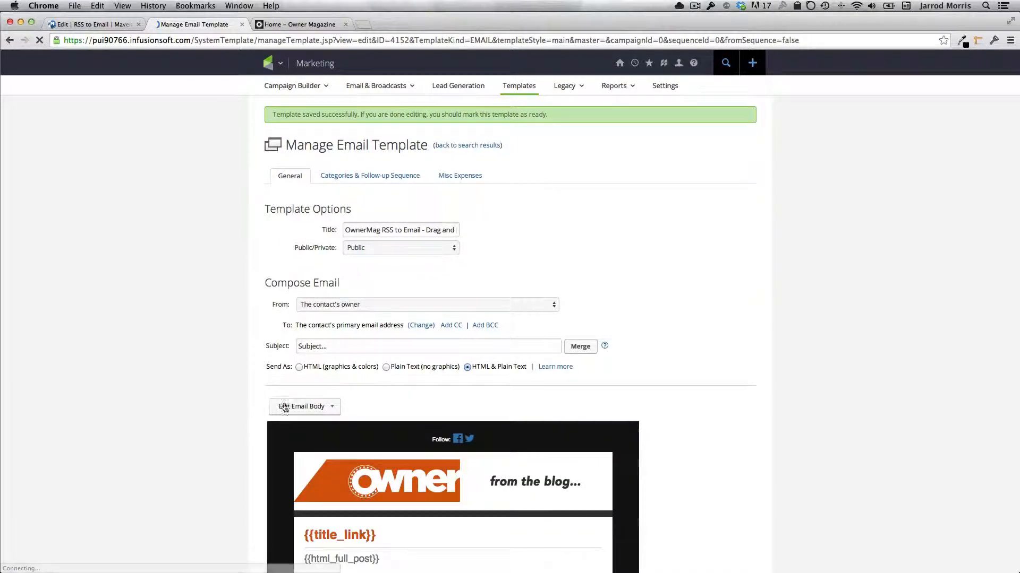
Open the template's email body in the Email Builder and show the available snippets.
click(301, 407)
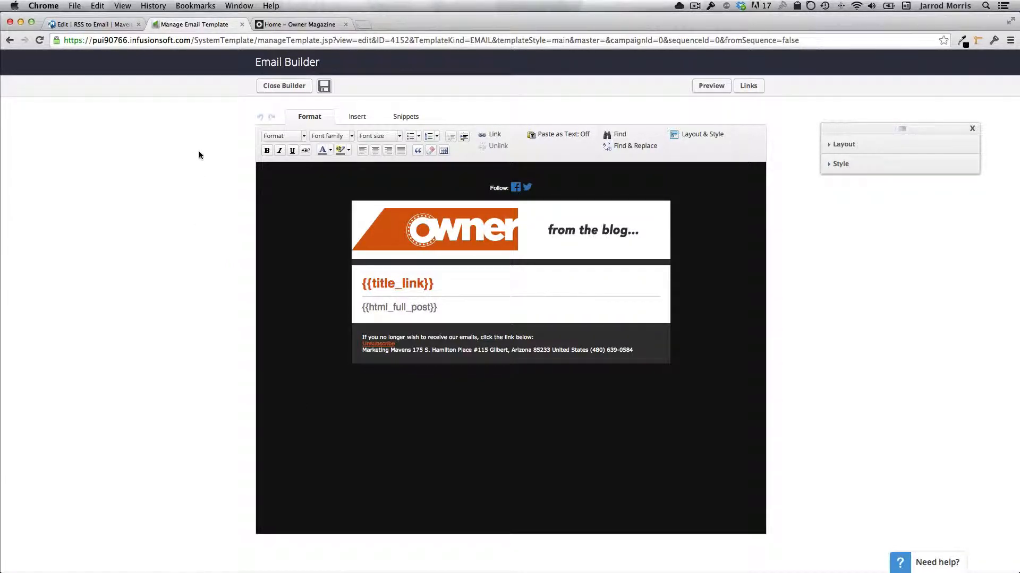
click(406, 117)
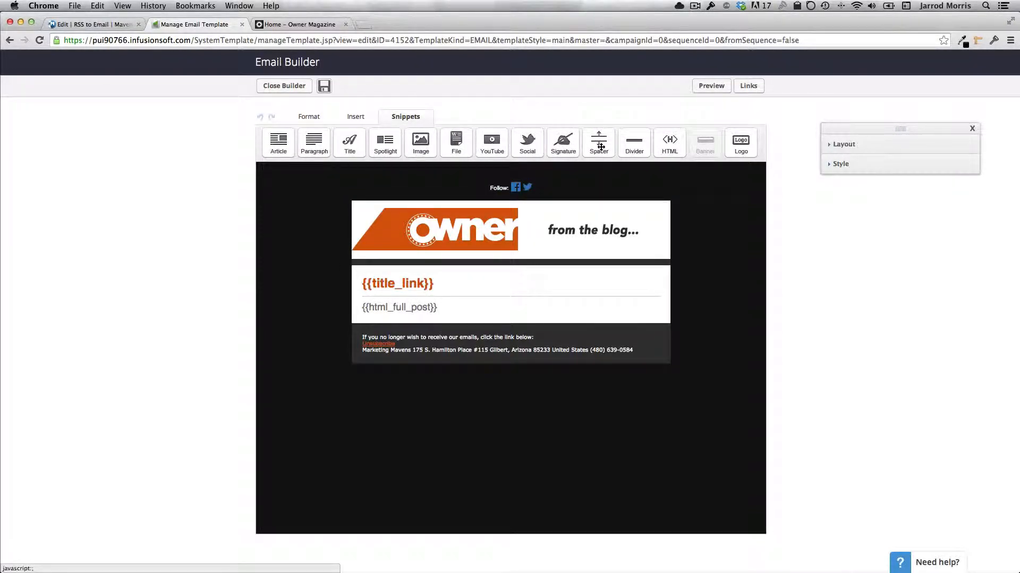
Add one Spacer snippet above and one below the divider between {{title_link}} and {{html_full_post}}.
drag(598, 143, 457, 317)
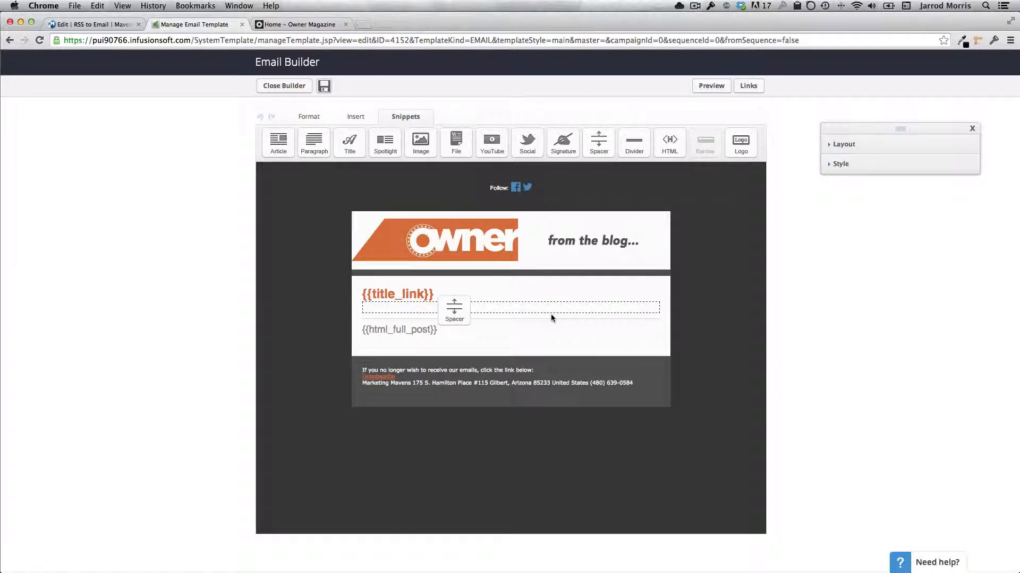
click(549, 206)
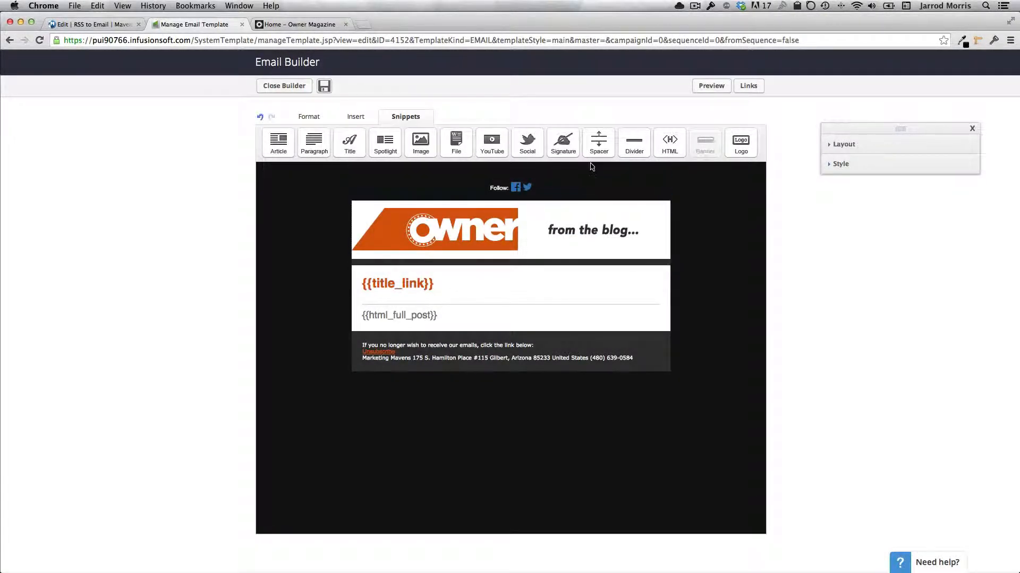
drag(599, 142, 465, 344)
click(550, 205)
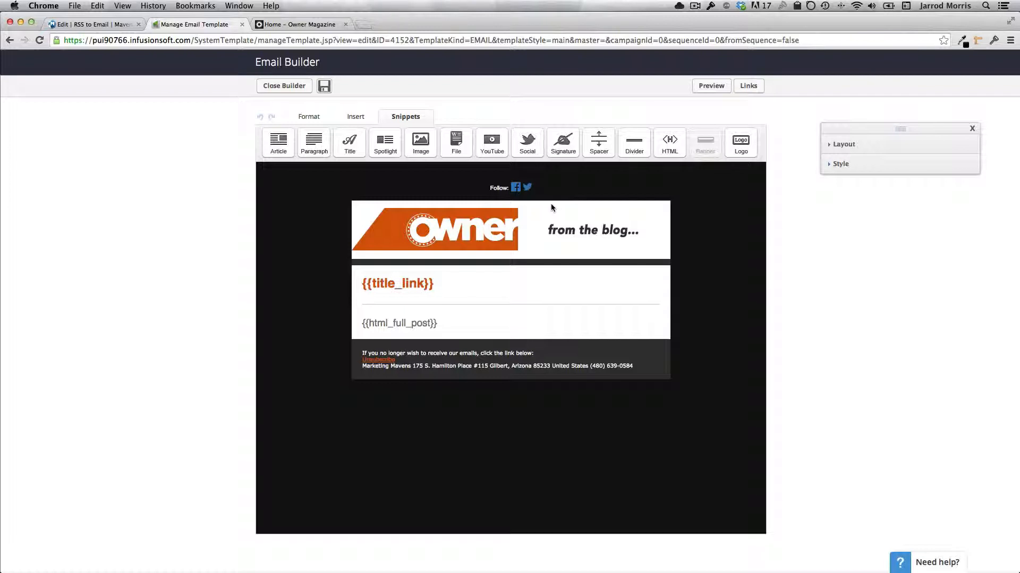
Delete both spacers around the divider between the post title and the post body.
mouse_move(552, 209)
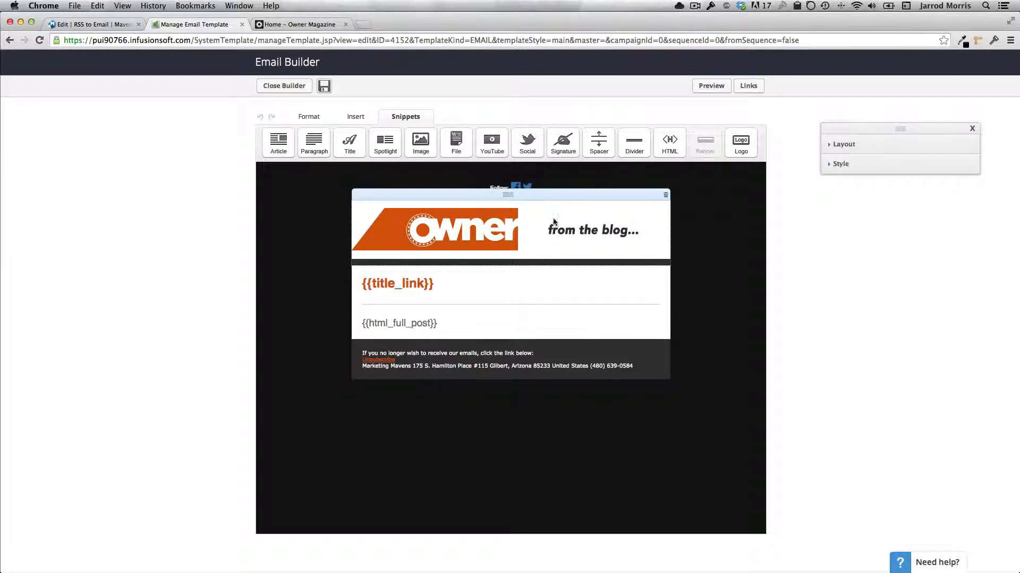
mouse_move(540, 296)
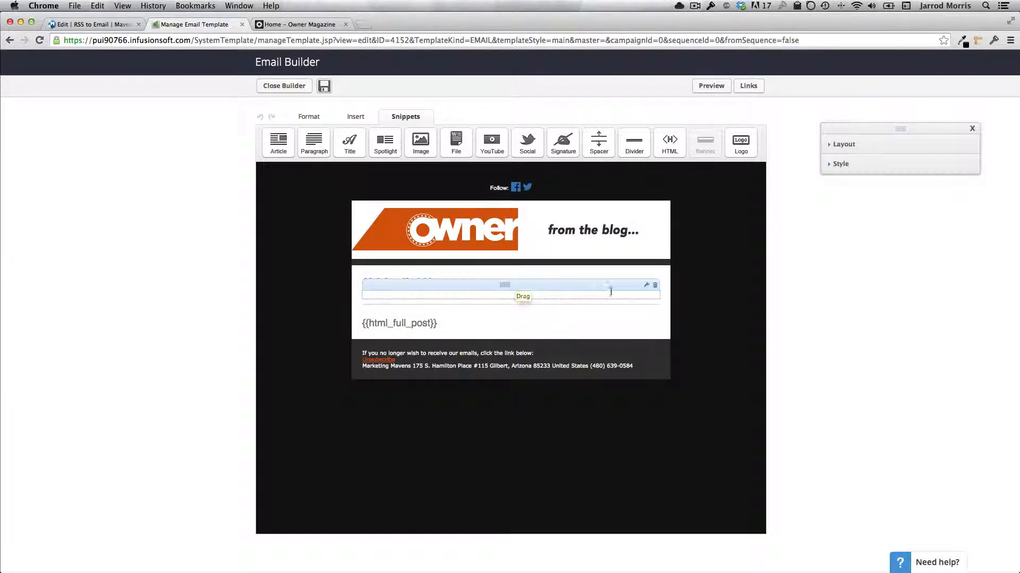
click(654, 286)
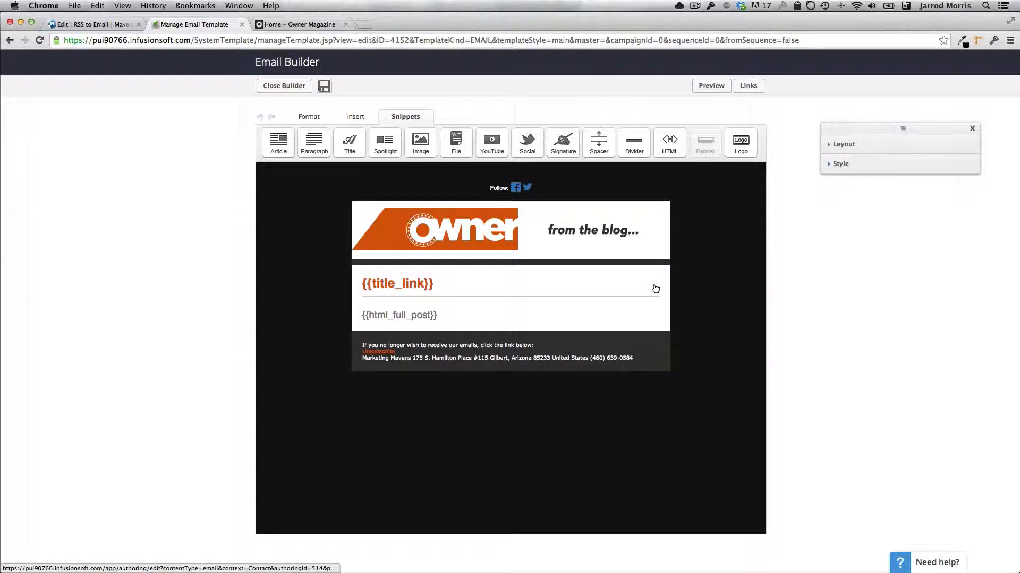
click(655, 296)
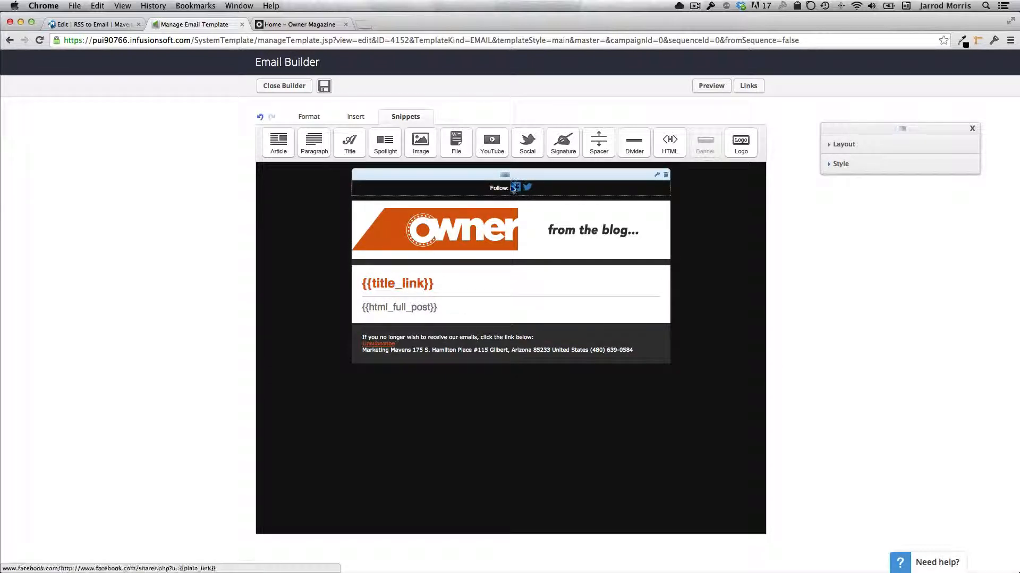
Review the Facebook and Twitter follow URLs in the social snippet's settings and save the settings.
click(657, 176)
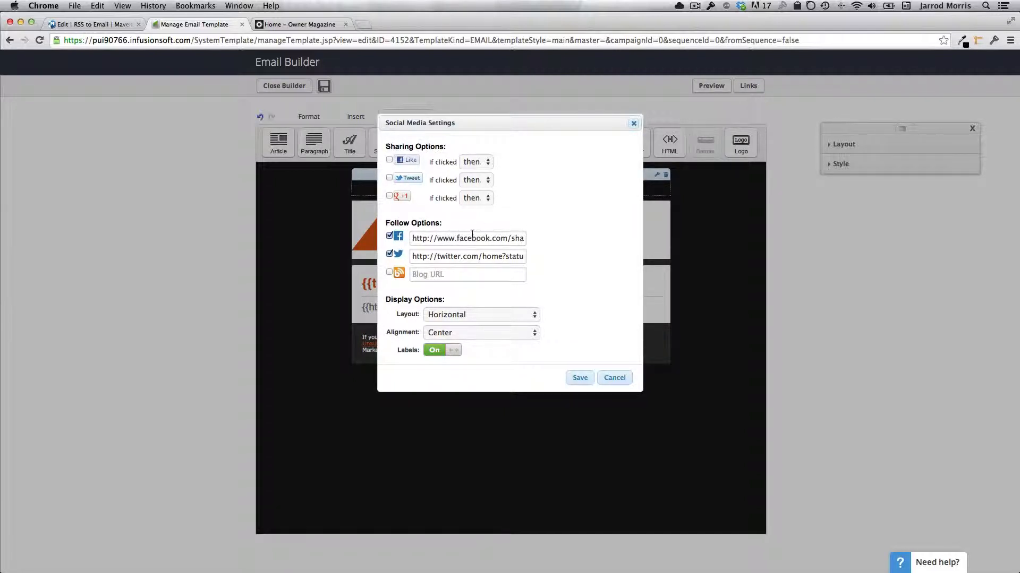
drag(472, 238, 542, 241)
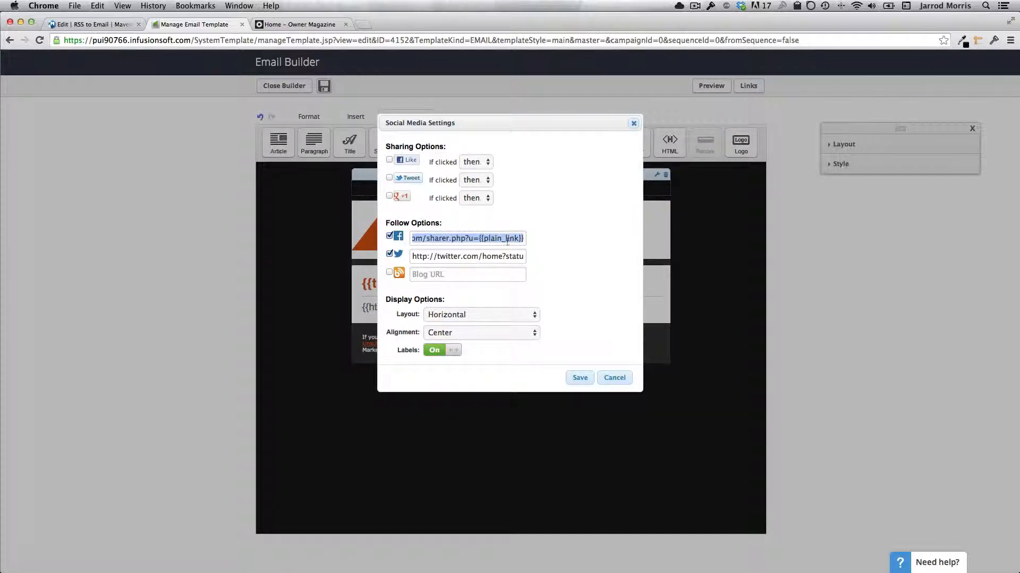
click(477, 238)
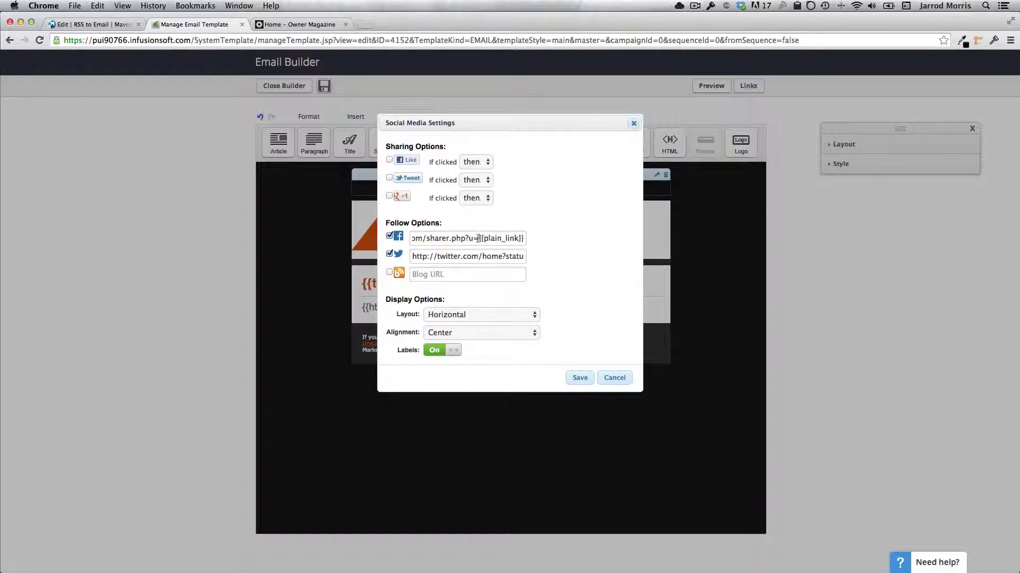
drag(482, 256, 597, 257)
click(542, 259)
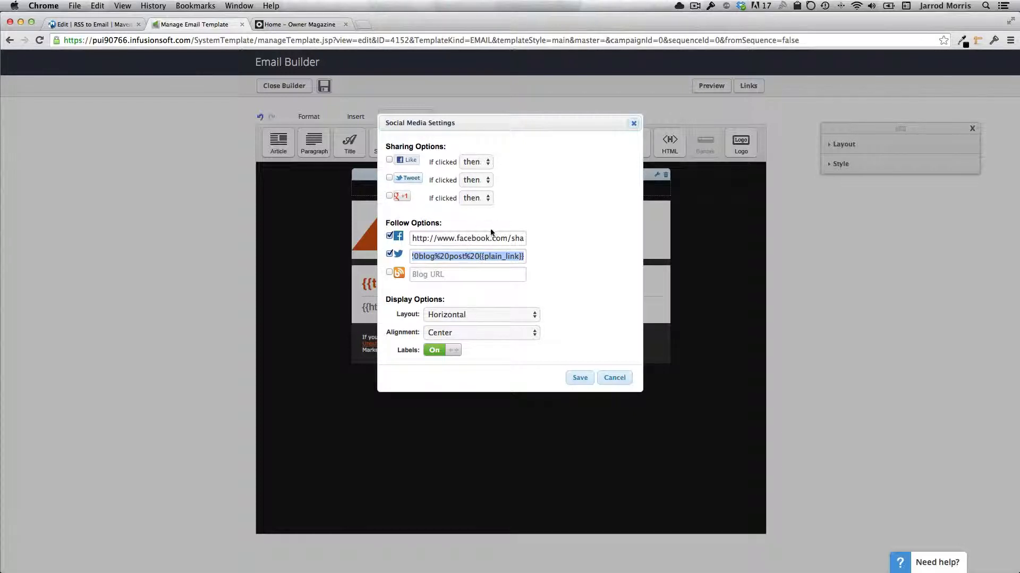
click(581, 196)
click(578, 378)
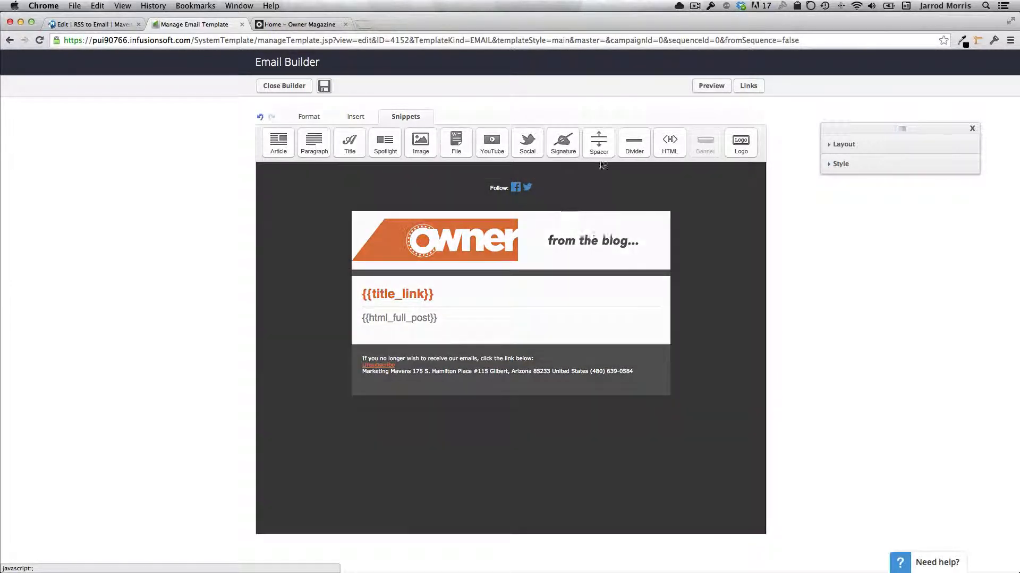
Add a 15 px spacer between the unsubscribe link and the company address, then save the email body and close the builder.
drag(599, 142, 509, 381)
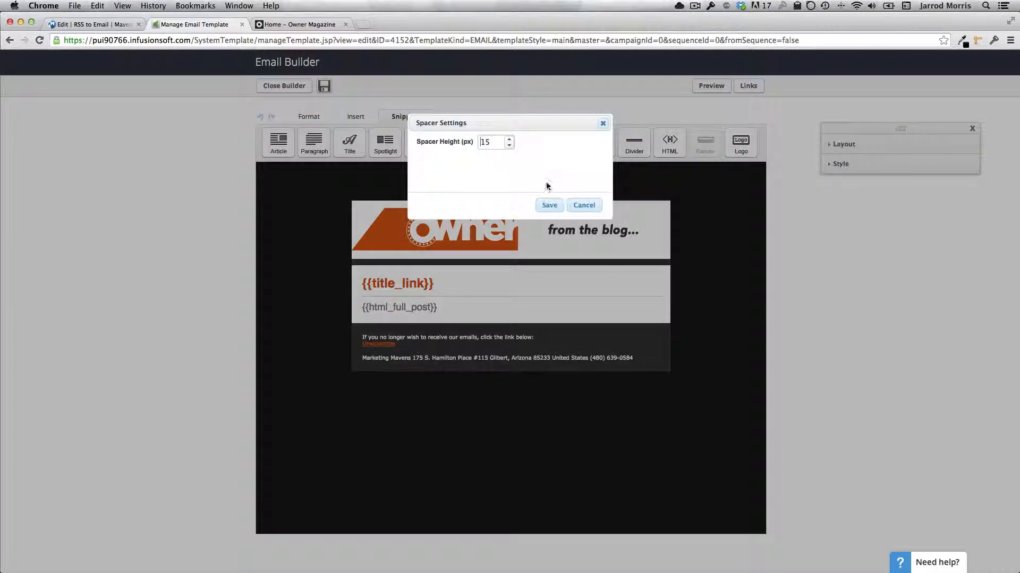
click(550, 206)
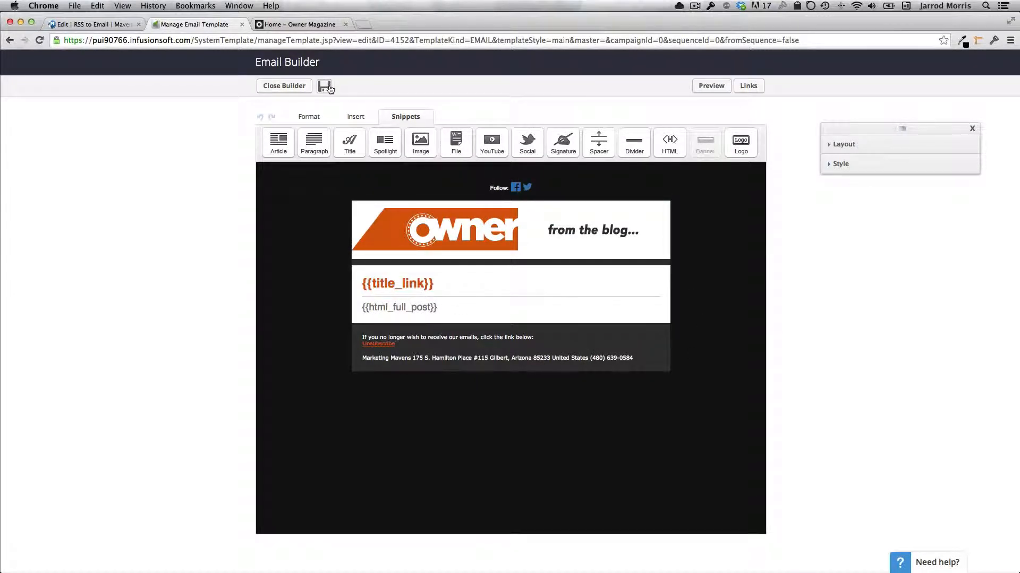
click(326, 87)
click(290, 87)
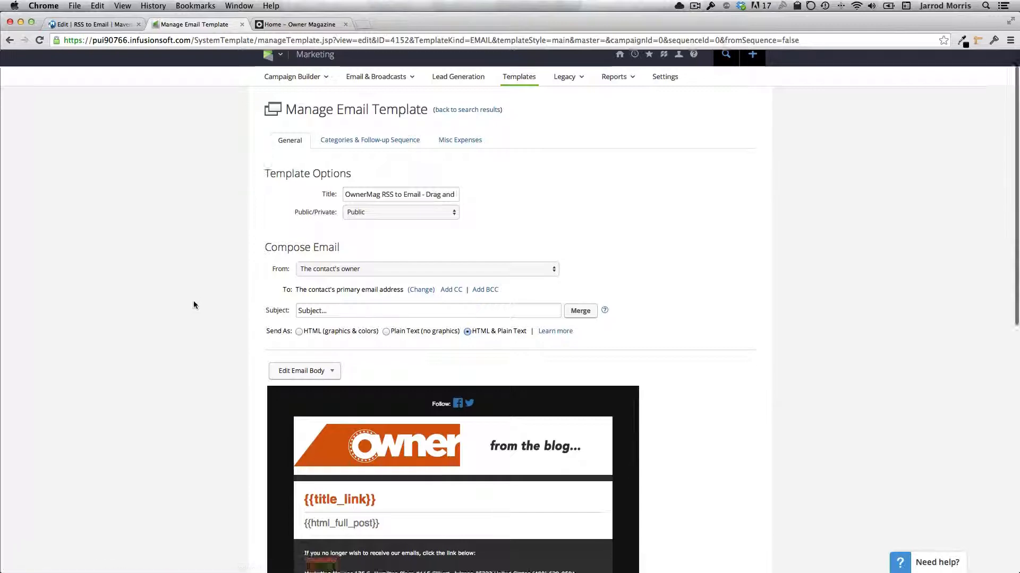
Save the drag-and-drop email template and clone it.
scroll(193, 300, down, 10)
scroll(193, 306, down, 5)
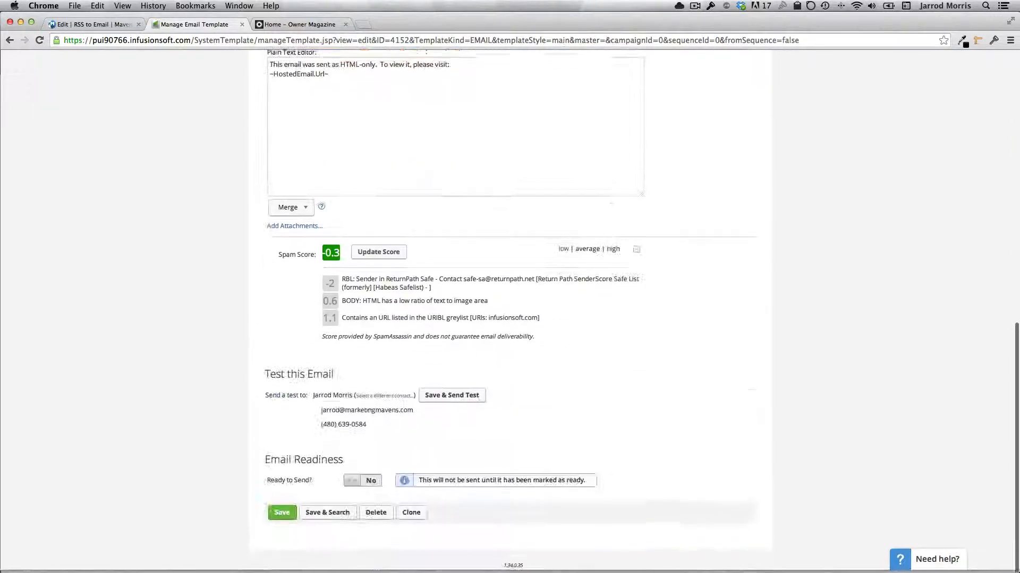
click(281, 517)
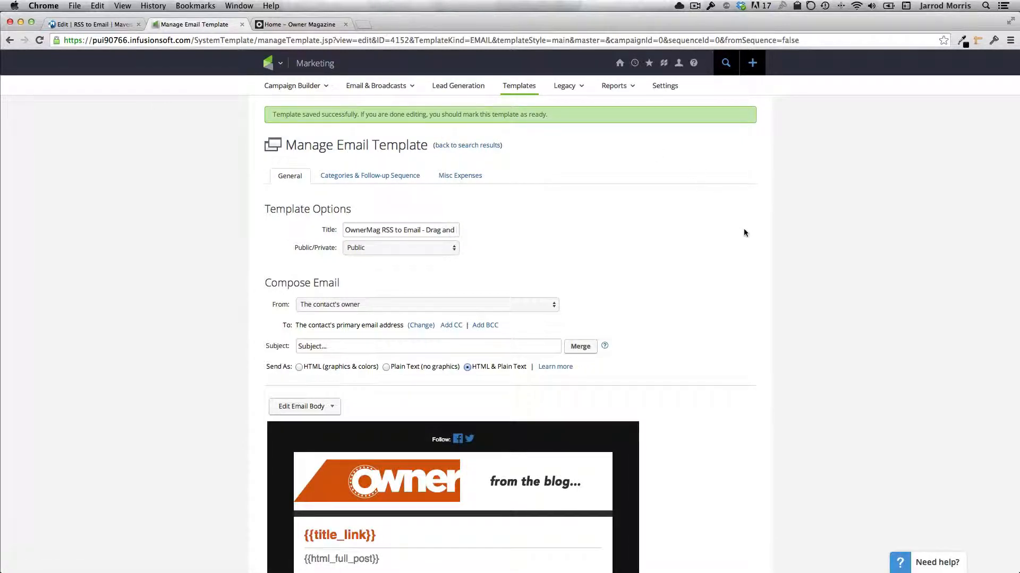
scroll(743, 228, down, 10)
click(414, 516)
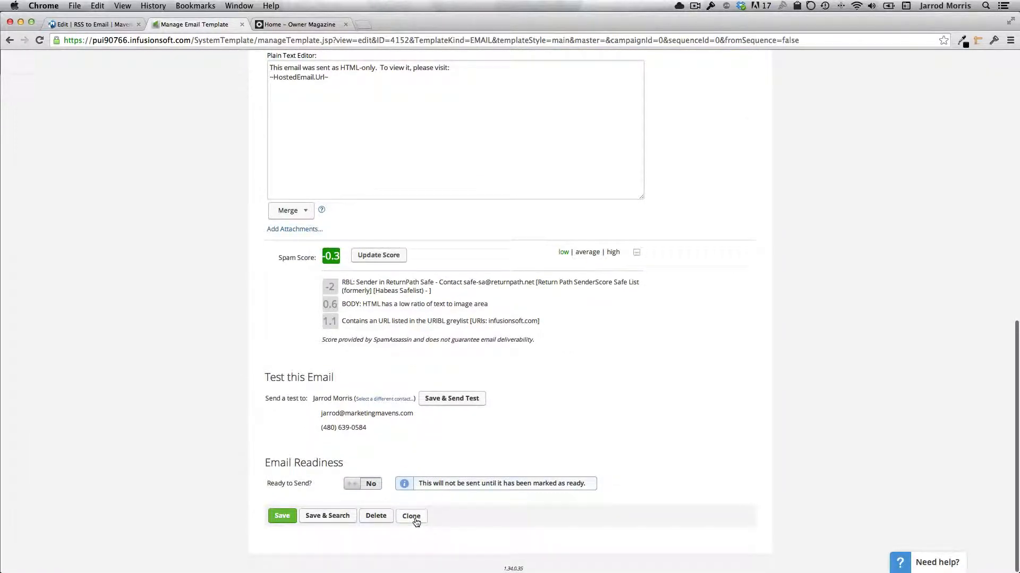
click(584, 207)
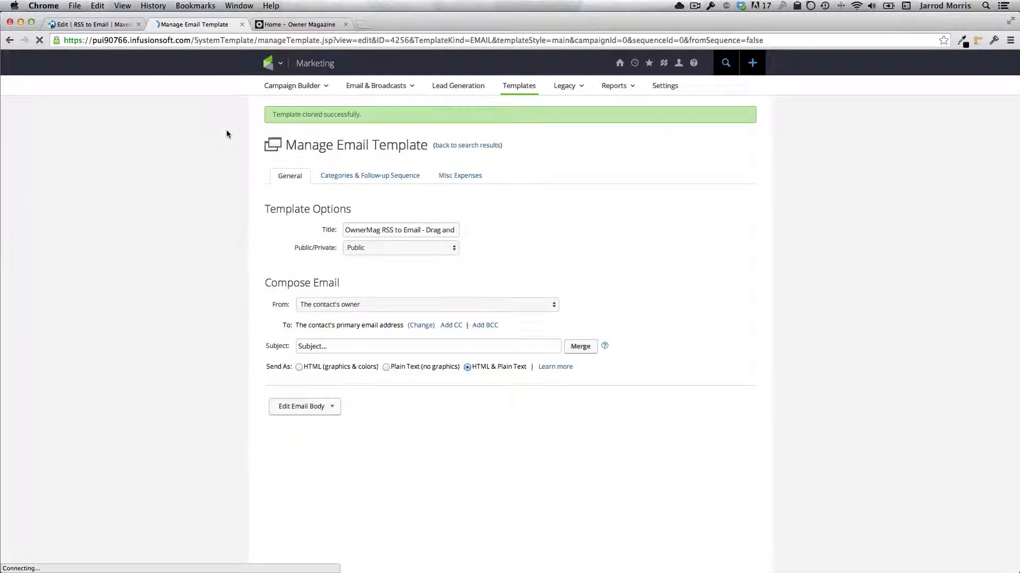
Retitle the cloned template "OwnerMag RSS to Email - HTML" and save it.
click(426, 230)
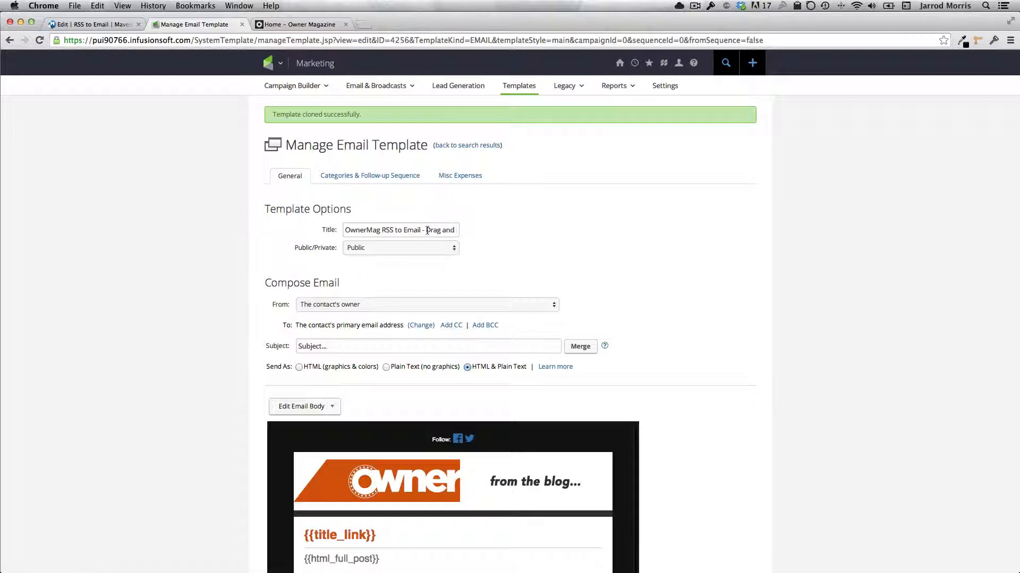
key(super+shift+Right)
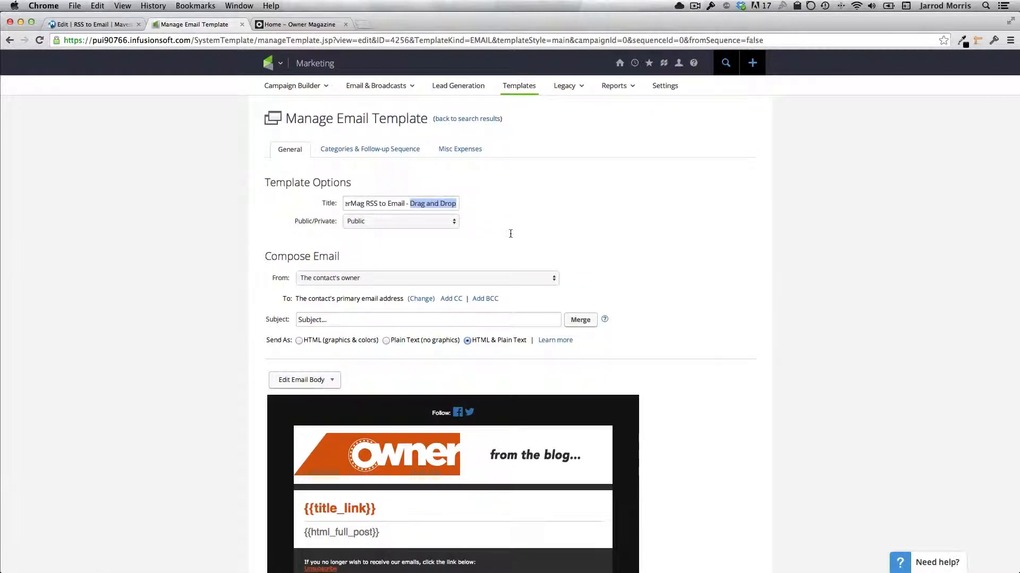
text(HTML)
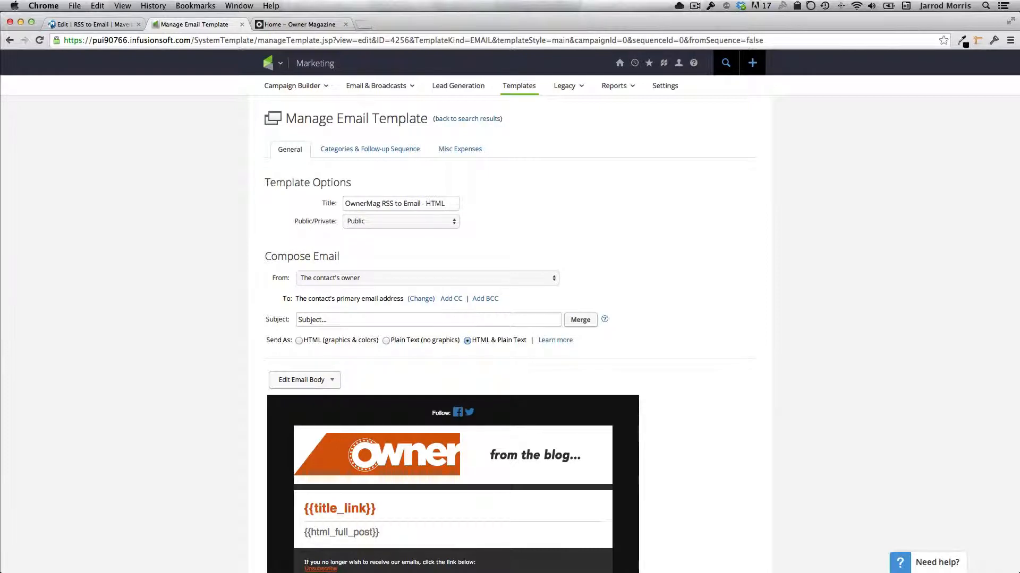
scroll(637, 226, down, 10)
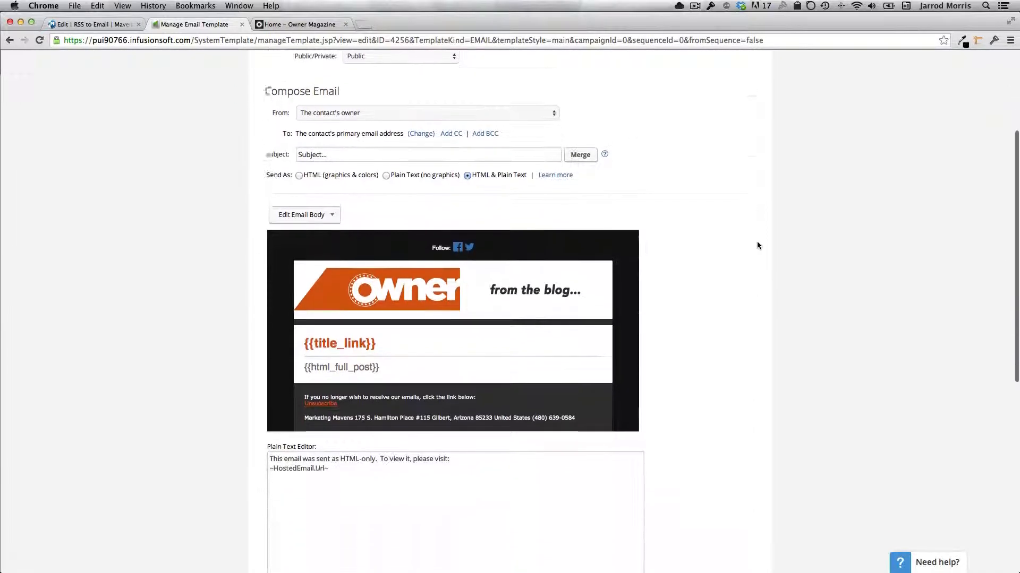
click(283, 518)
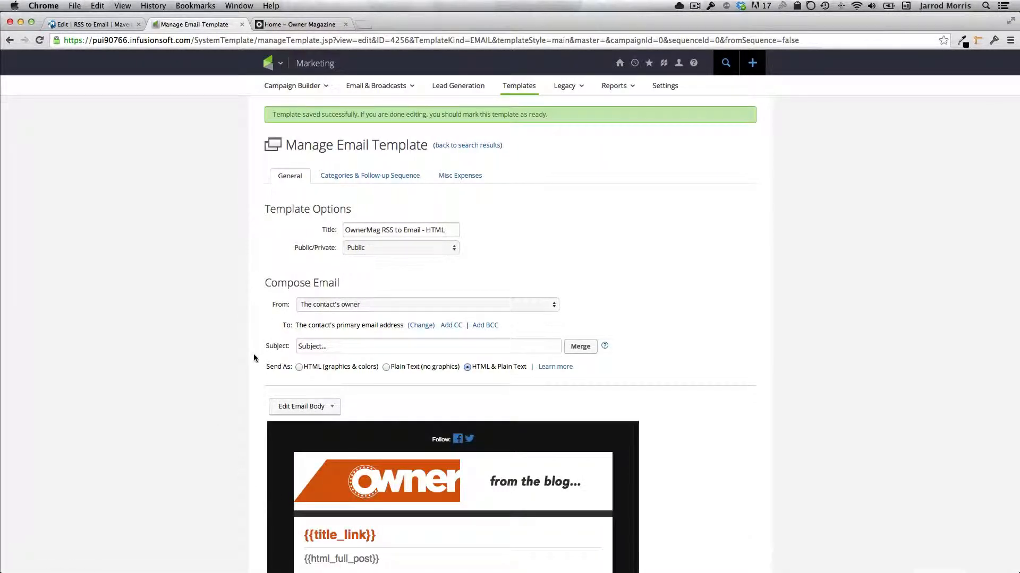
Convert the cloned template's email body to the Code Builder format and copy all of its HTML code.
click(334, 407)
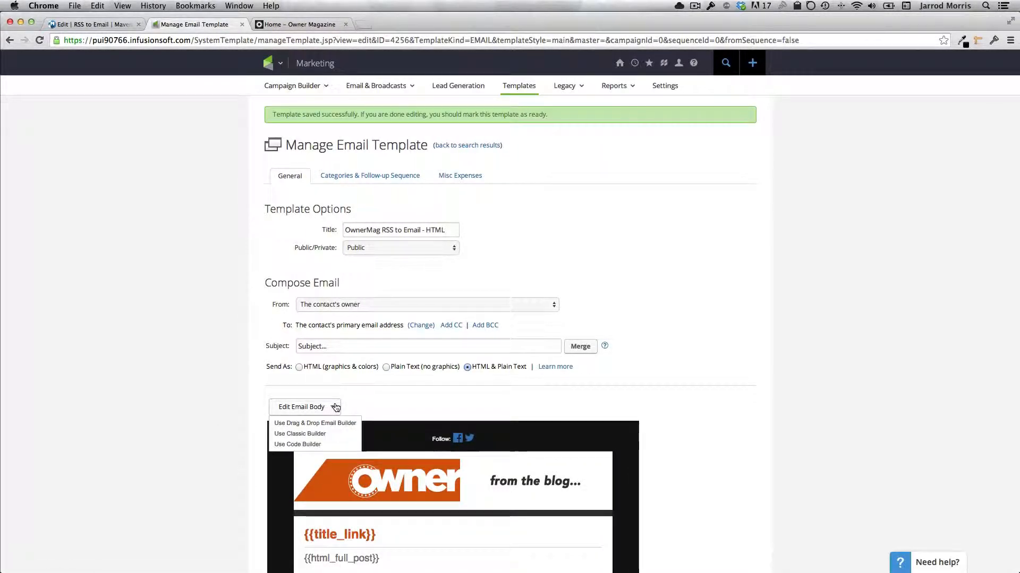
click(314, 446)
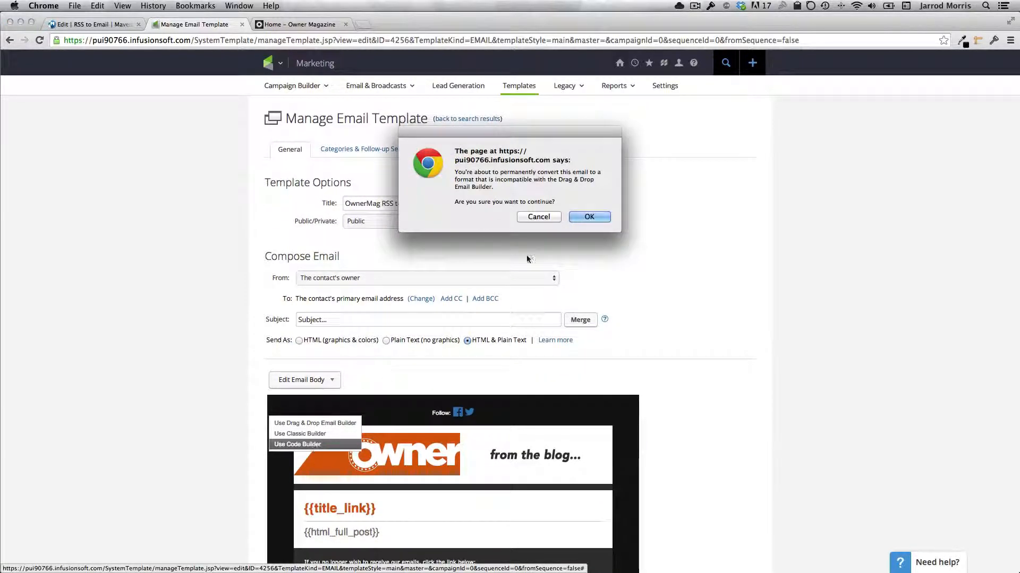
click(588, 218)
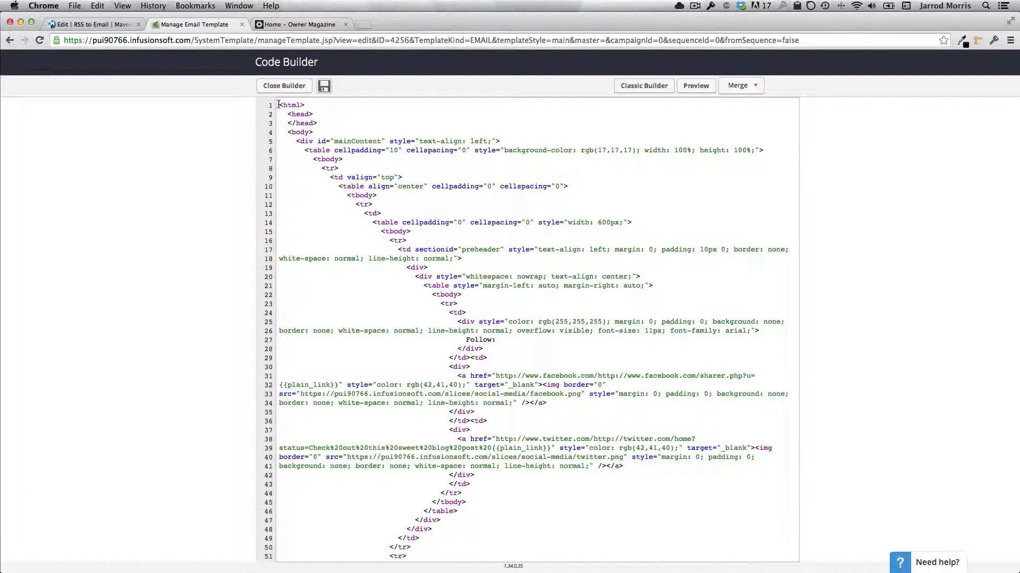
key(super+a)
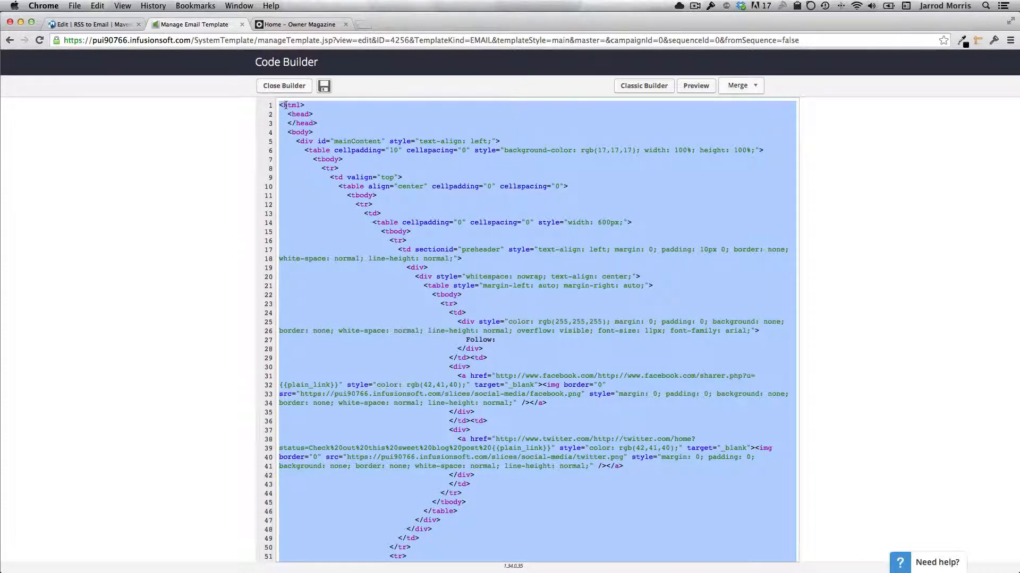
right_click(363, 113)
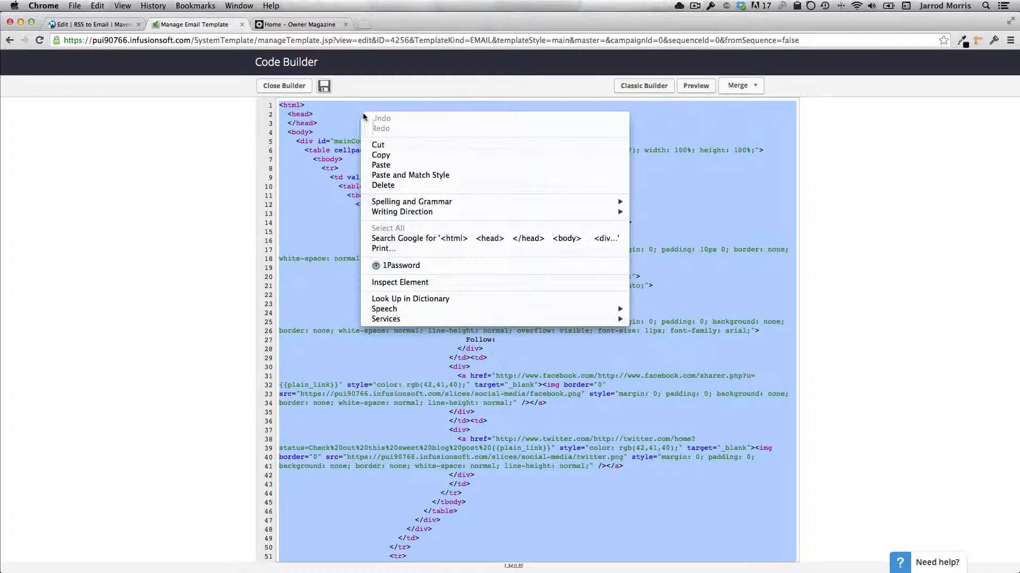
click(159, 154)
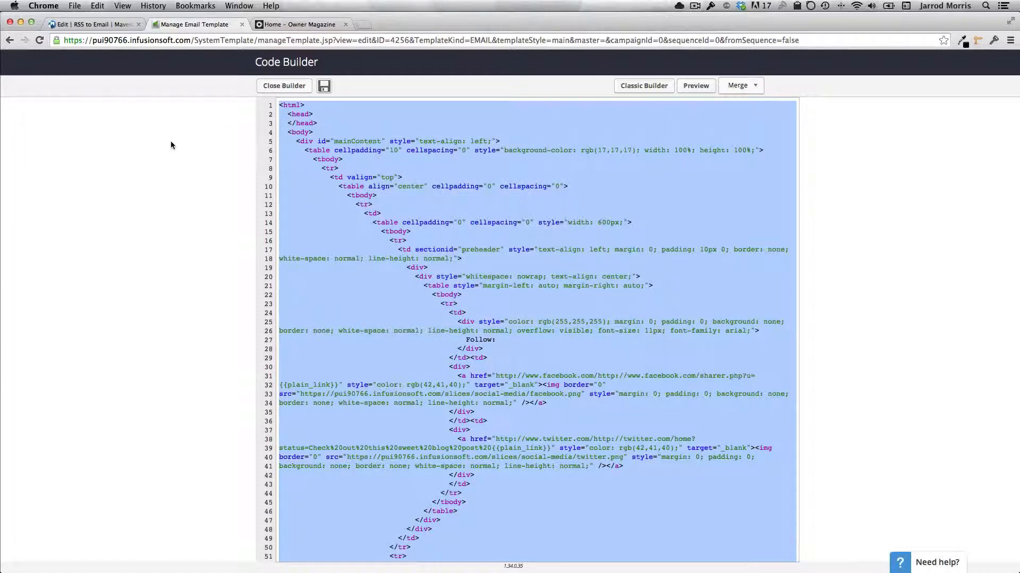
In the Maven RSS to Email settings, set the From Email Name to "OwnerMag" and fill in OwnerMag's info address as the From Email Address.
click(93, 27)
scroll(531, 213, down, 1)
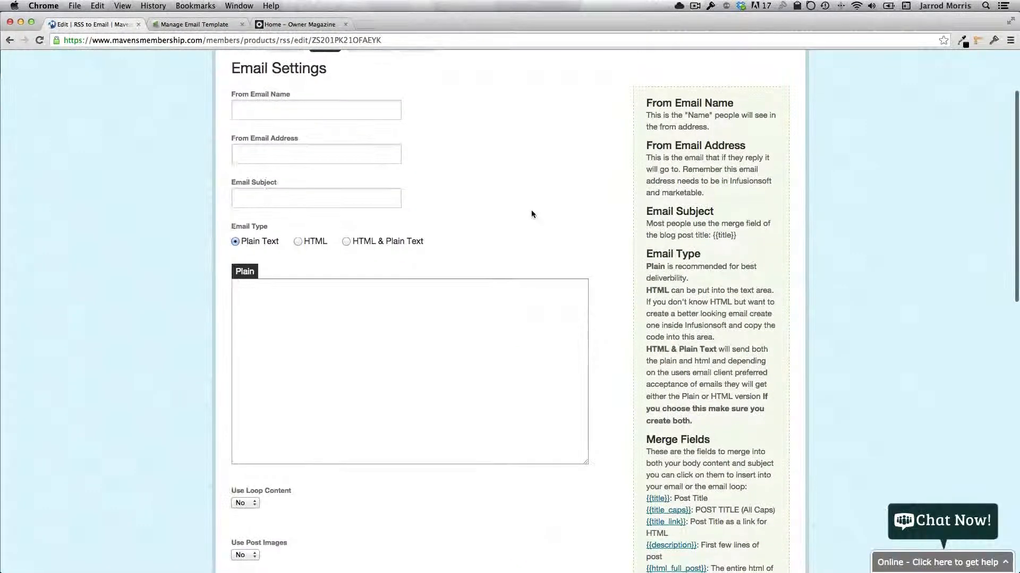
text(Ow)
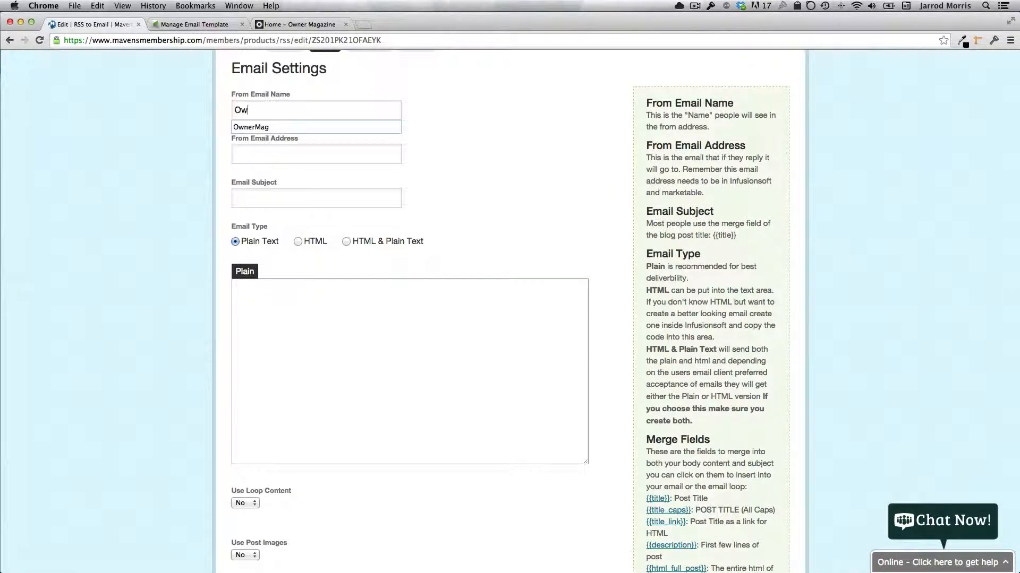
text(nerMag)
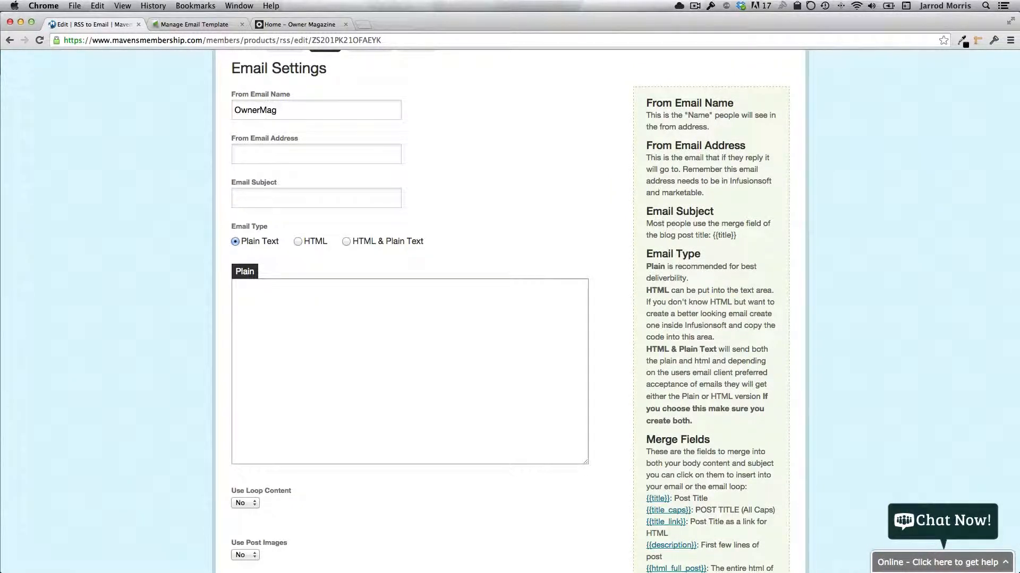
text(info)
key(Down)
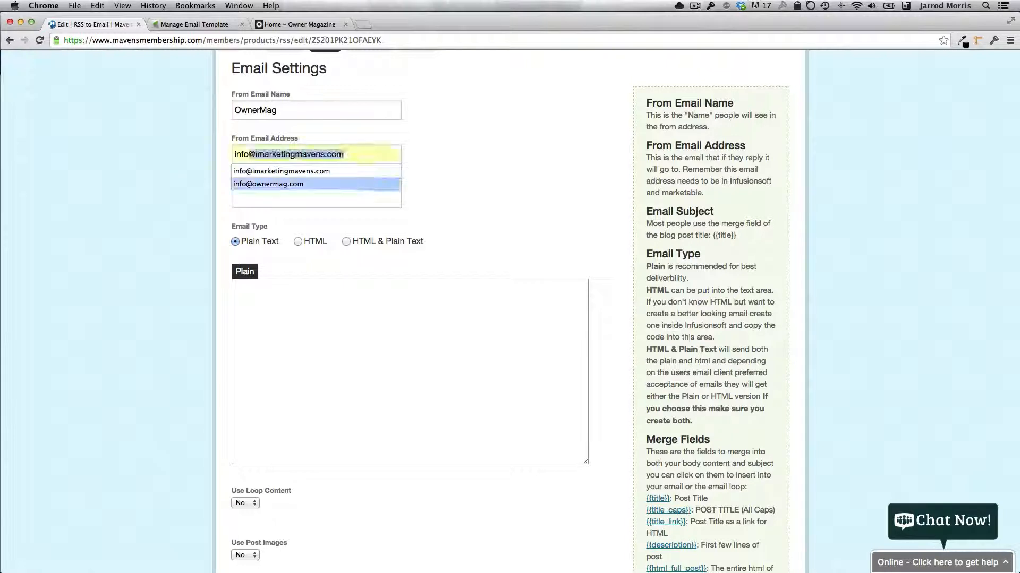
key(Down)
key(Tab)
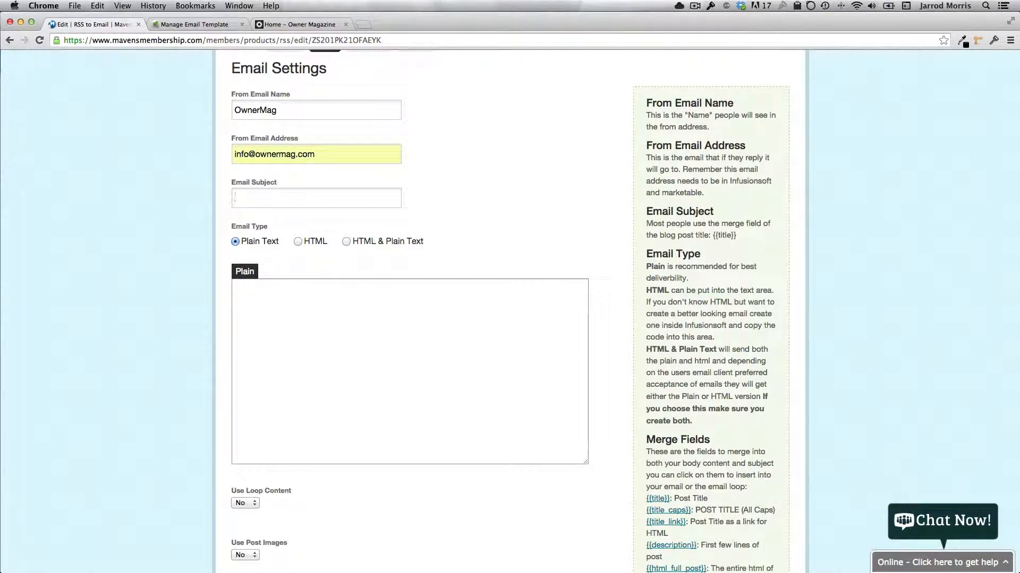
Set the Email Subject to "New Post: {{title}}" so it uses the post title merge field.
text(New Post)
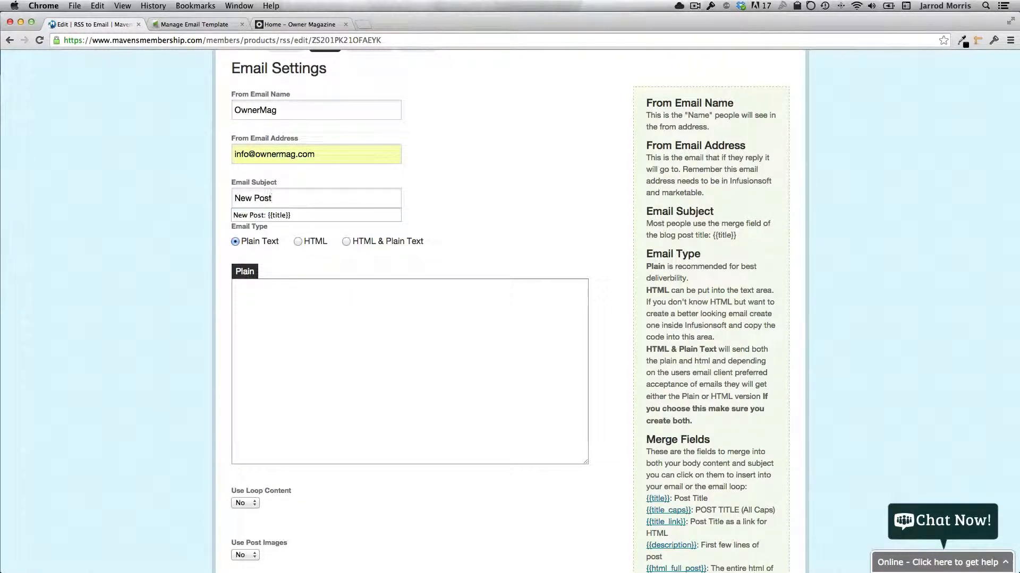
key(Down)
key(Return)
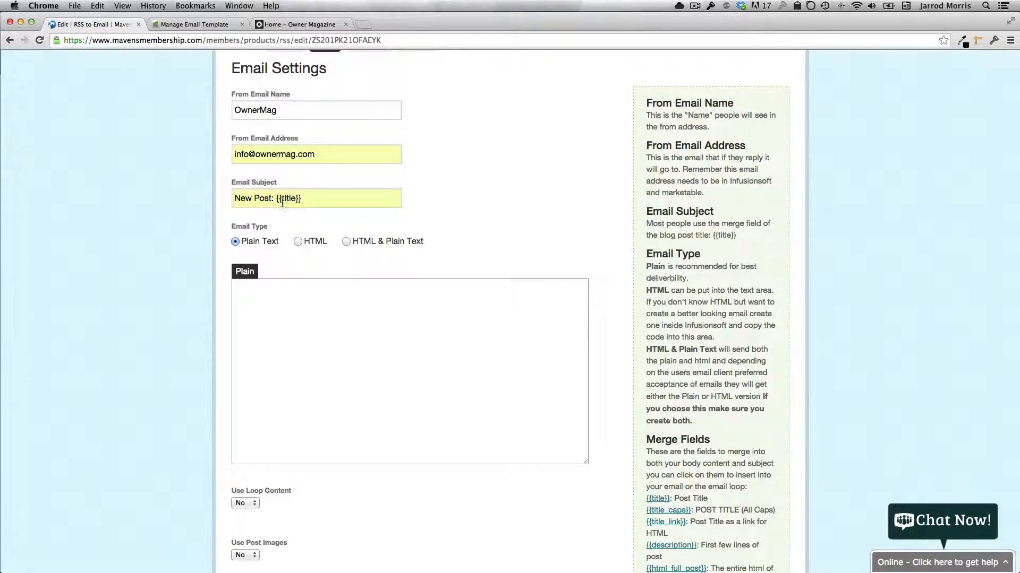
drag(275, 200, 317, 199)
scroll(617, 271, down, 2)
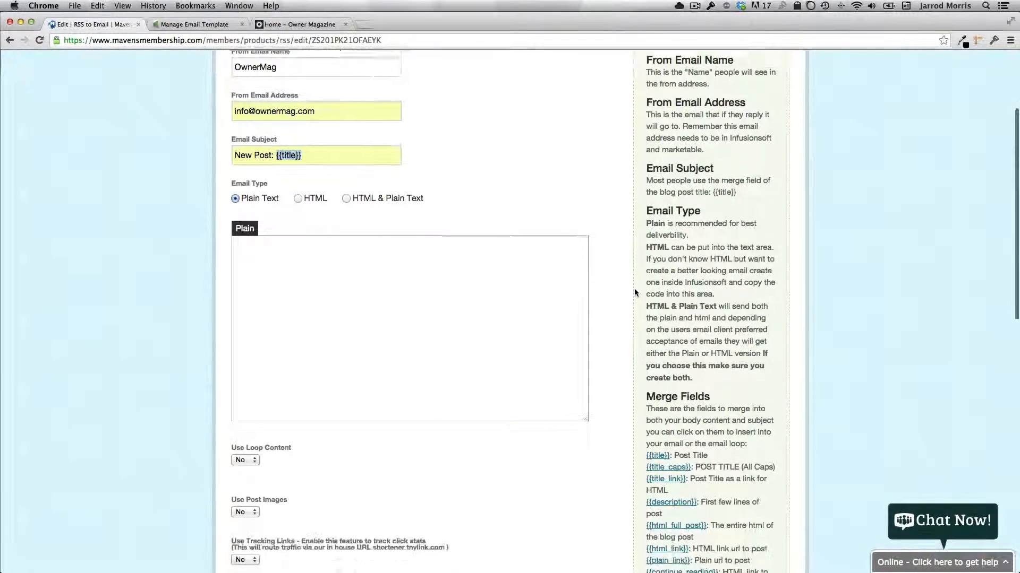
scroll(634, 288, down, 1)
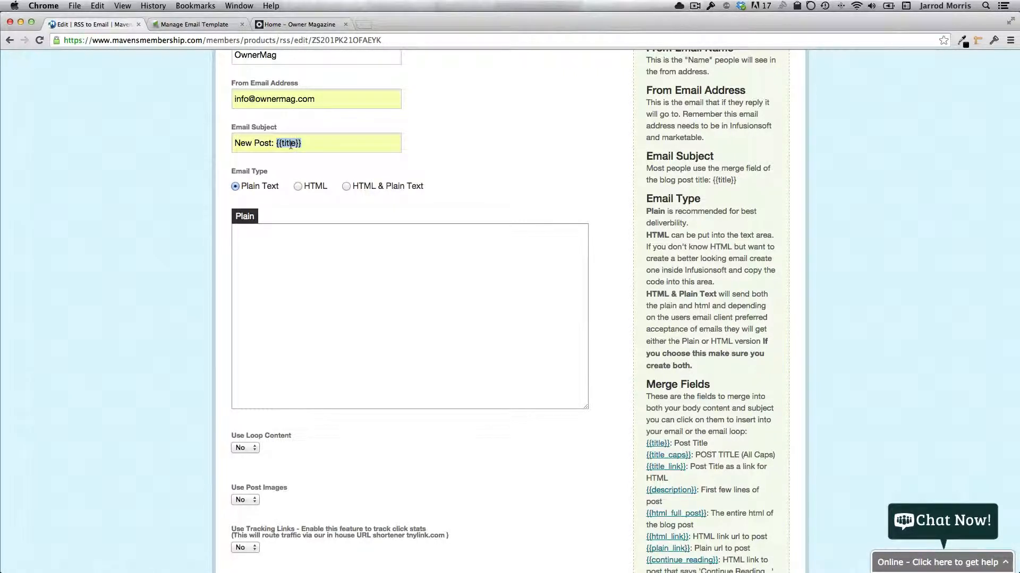
Set the Email Type to HTML.
click(297, 186)
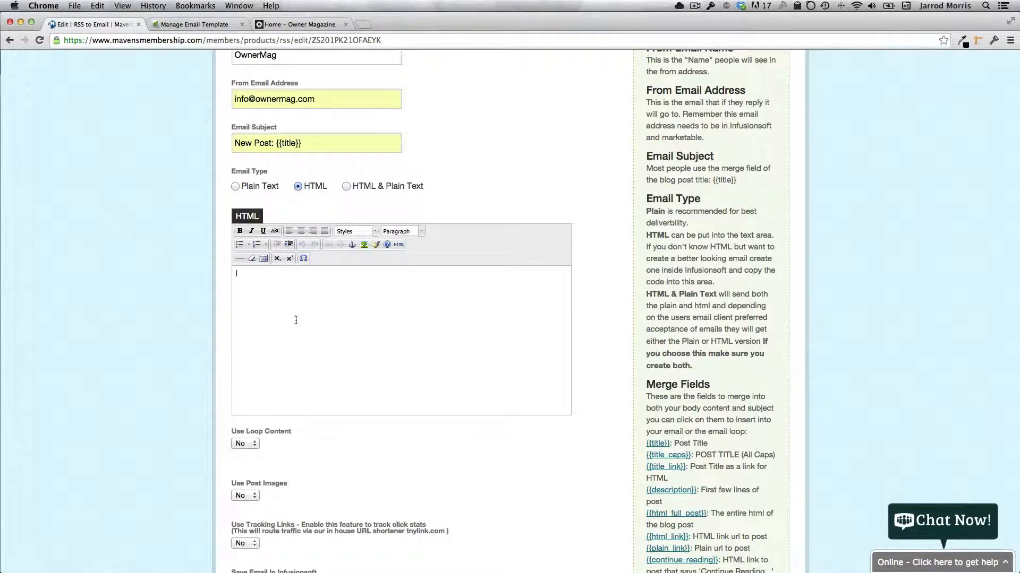
key(super+v)
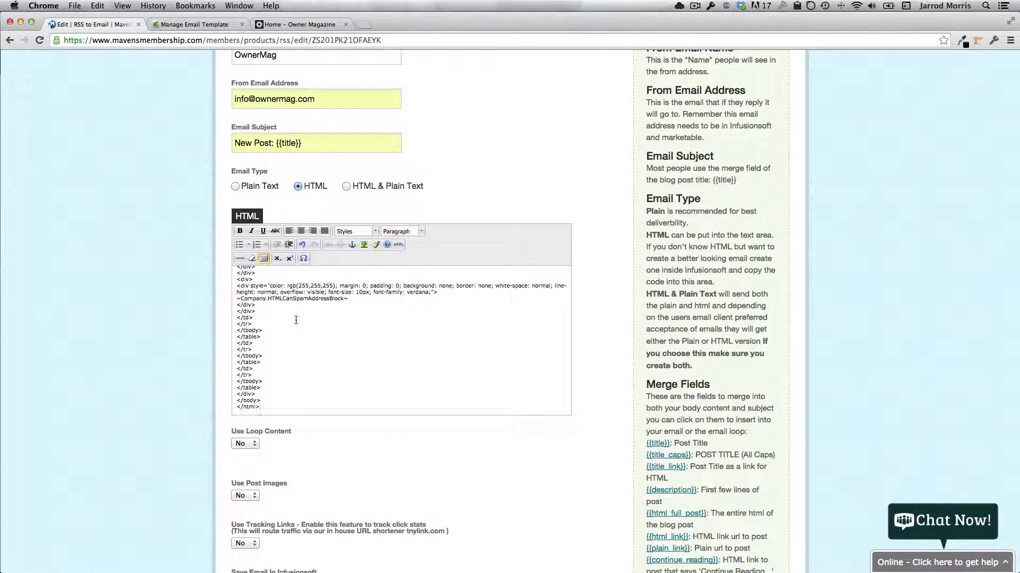
key(super+a)
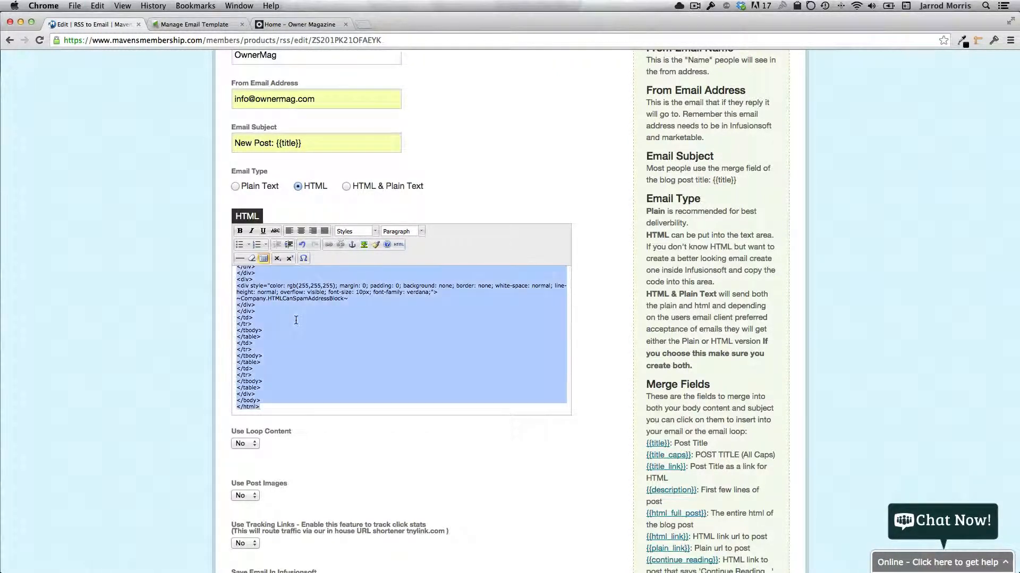
key(BackSpace)
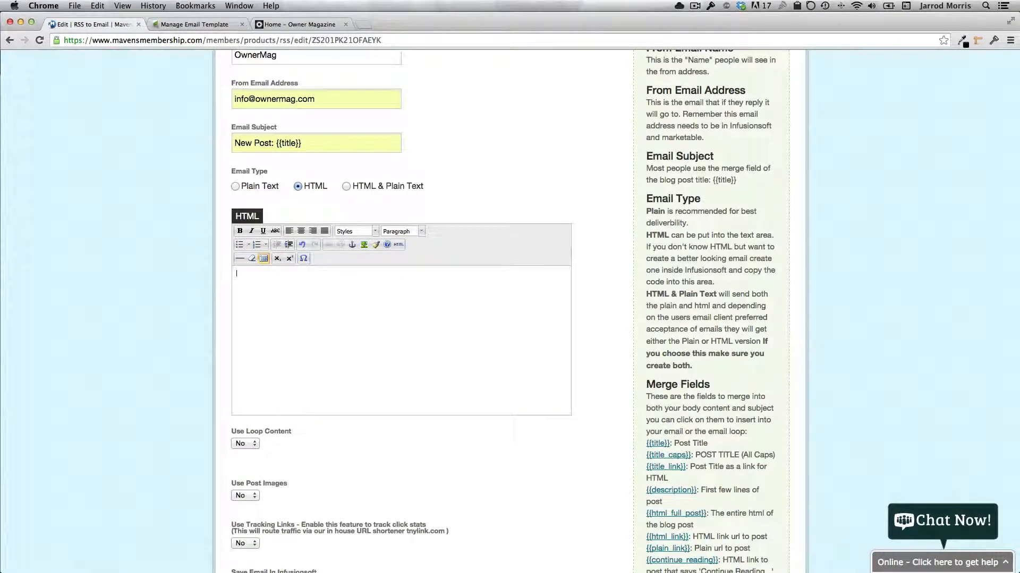
Paste the copied template code into the email body's HTML source and apply the update.
click(399, 245)
key(super+v)
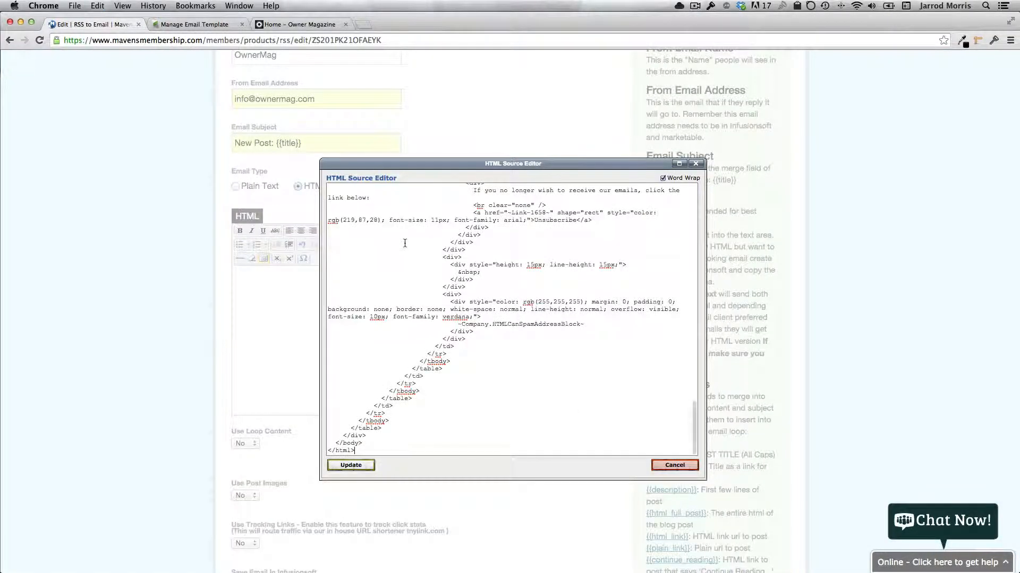
click(355, 466)
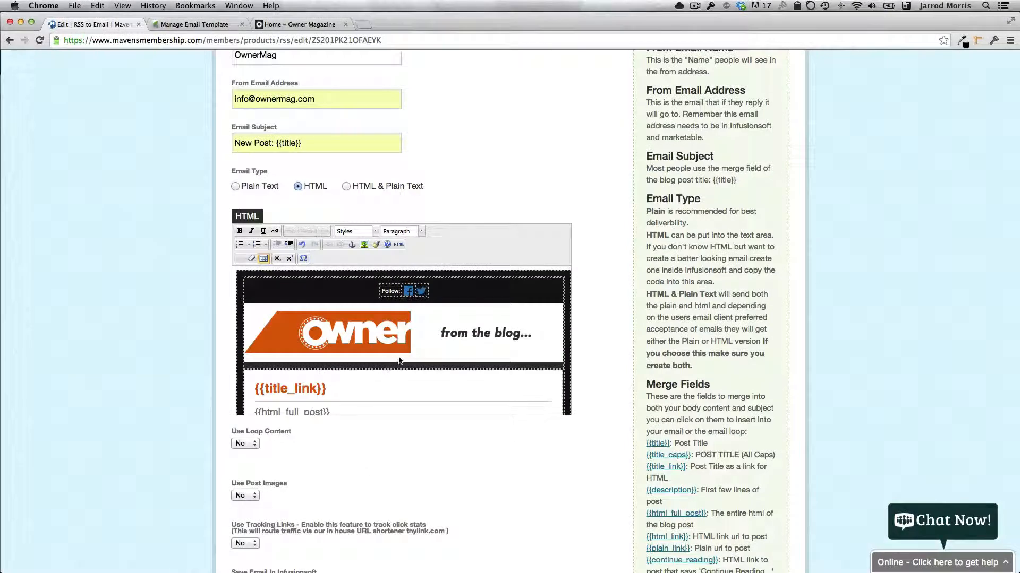
Examine the rendered email body from the logo header down to the unsubscribe footer, and the available merge fields.
scroll(400, 372, down, 5)
scroll(399, 359, up, 1)
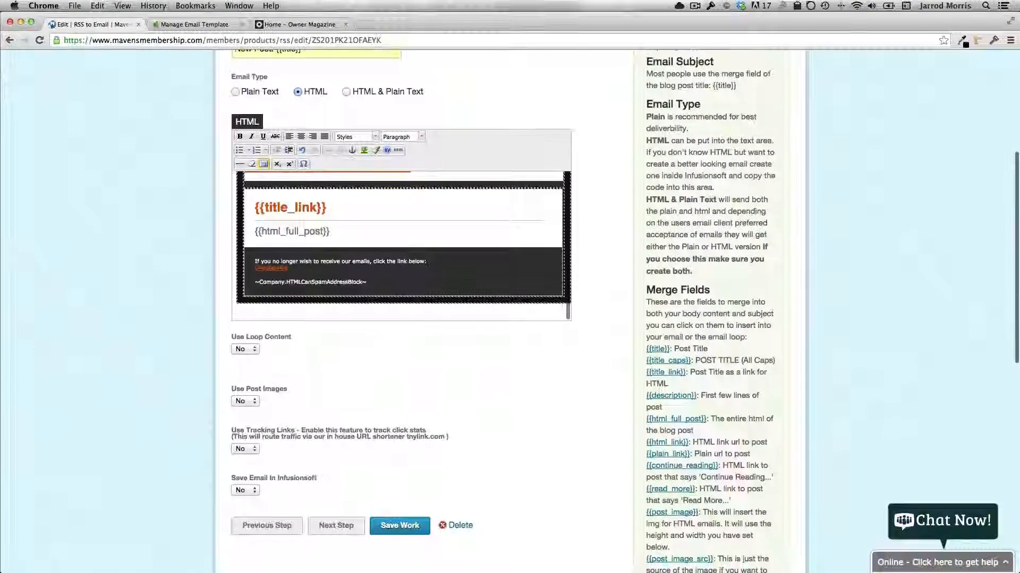
scroll(407, 268, up, 4)
scroll(409, 263, down, 3)
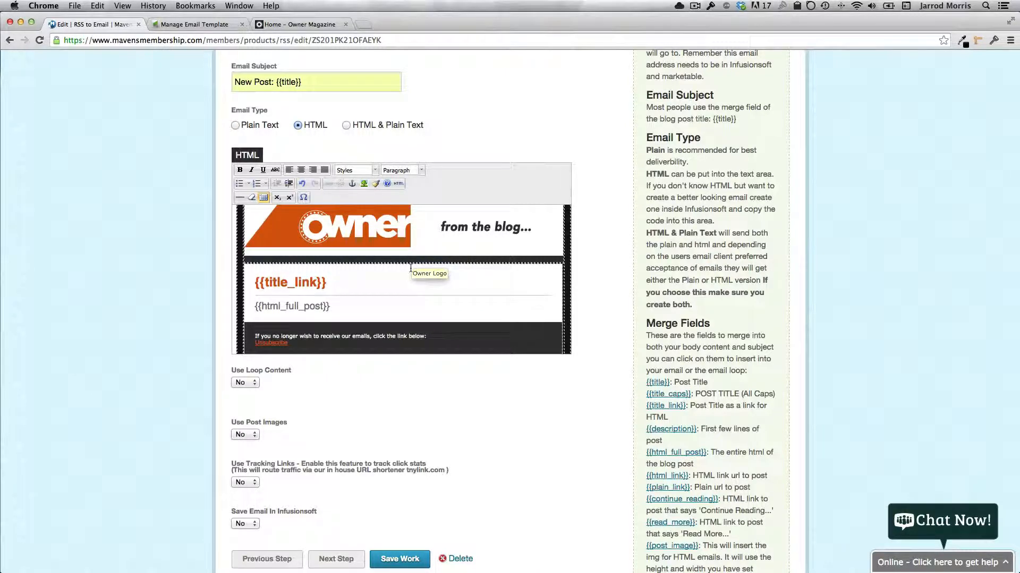
scroll(417, 271, up, 4)
scroll(420, 276, up, 1)
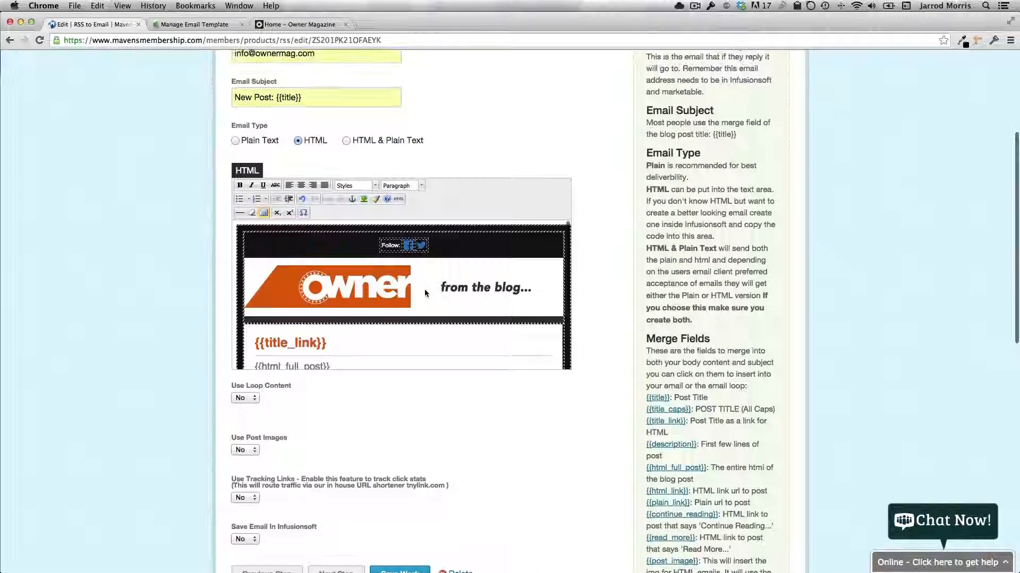
scroll(425, 289, down, 3)
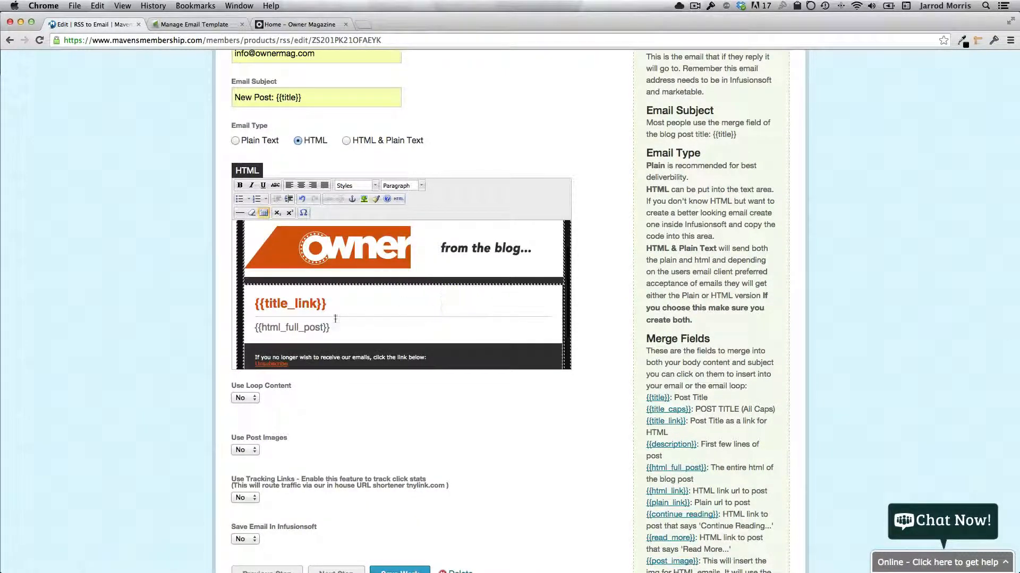
scroll(312, 330, down, 1)
scroll(312, 329, down, 1)
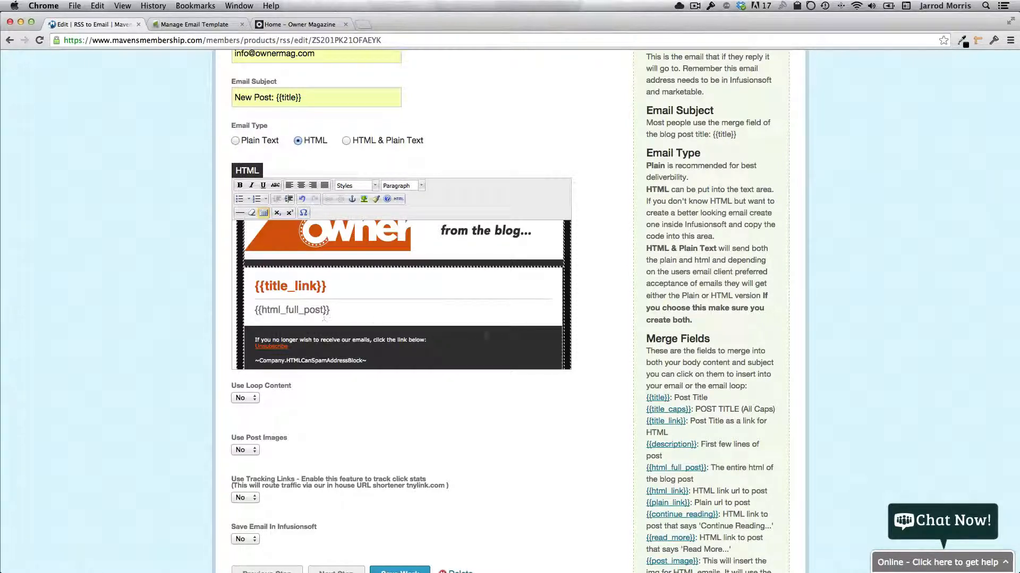
scroll(794, 427, down, 1)
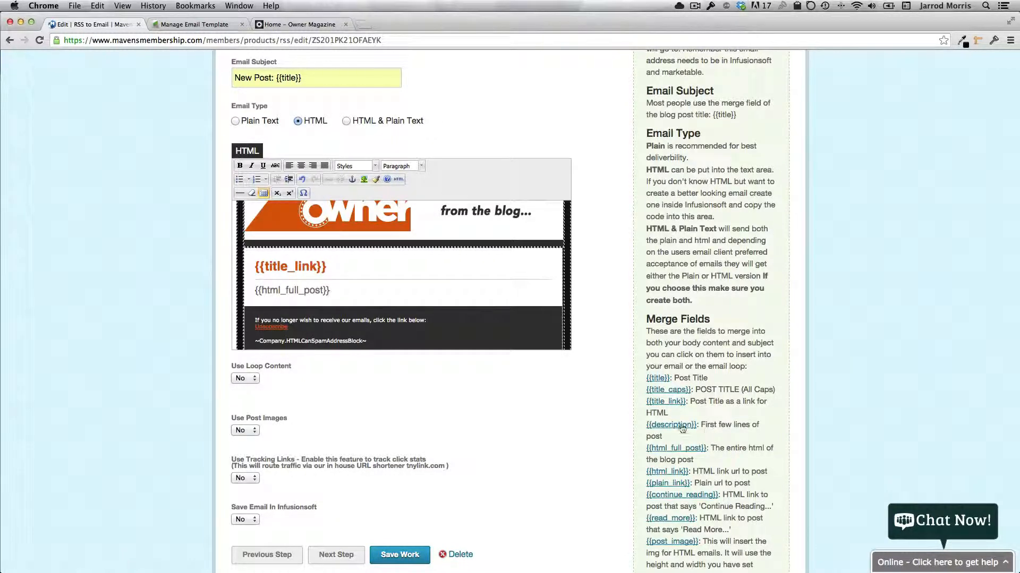
Replace the html_full_post merge field in the email body with {{description}}.
double_click(303, 292)
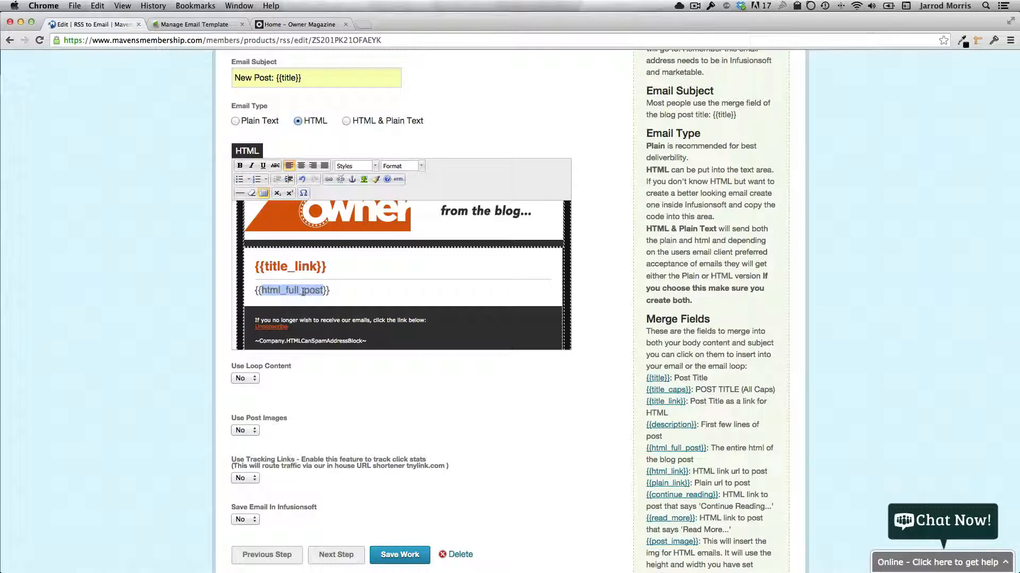
text(description)
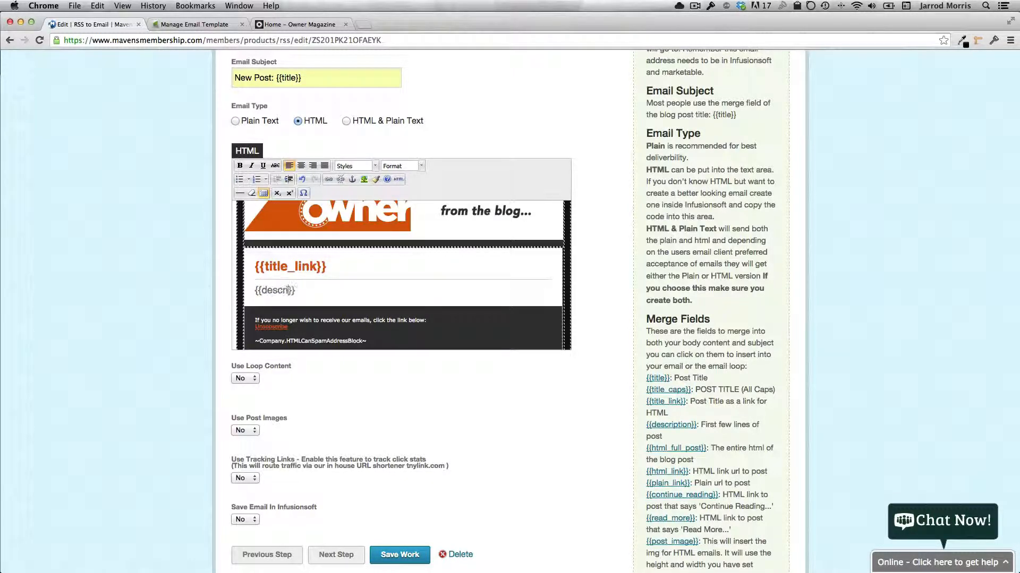
key(End)
Copy the {{read_more}} merge field from the help text onto a new line below {{description}} in the email body.
key(Return)
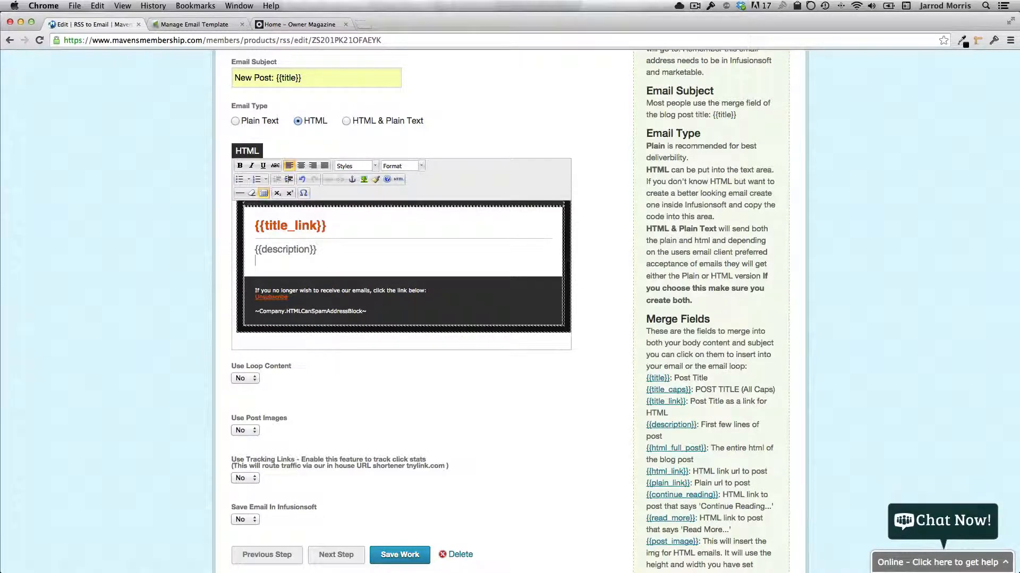
scroll(697, 388, down, 2)
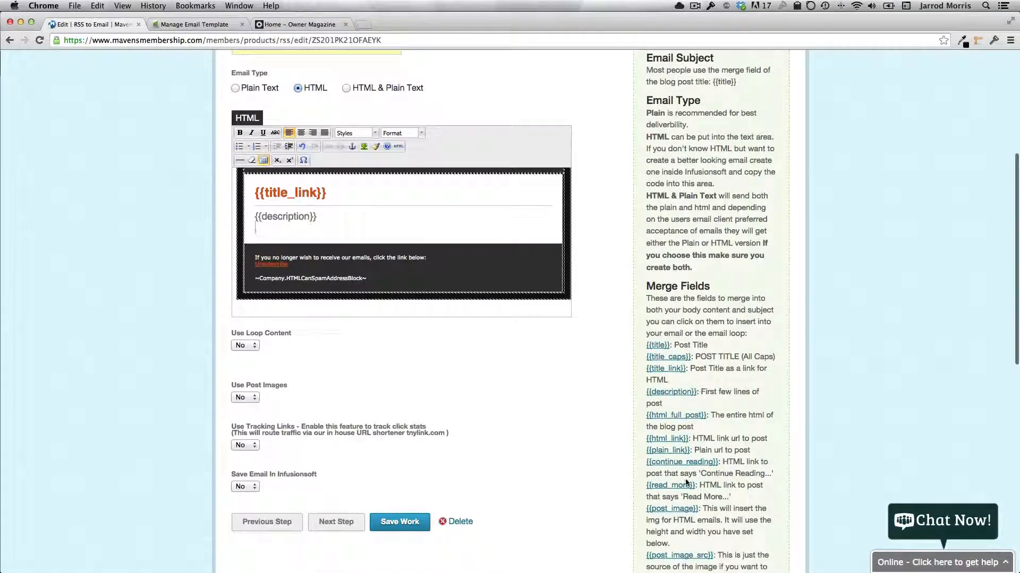
drag(693, 489, 644, 489)
key(super+c)
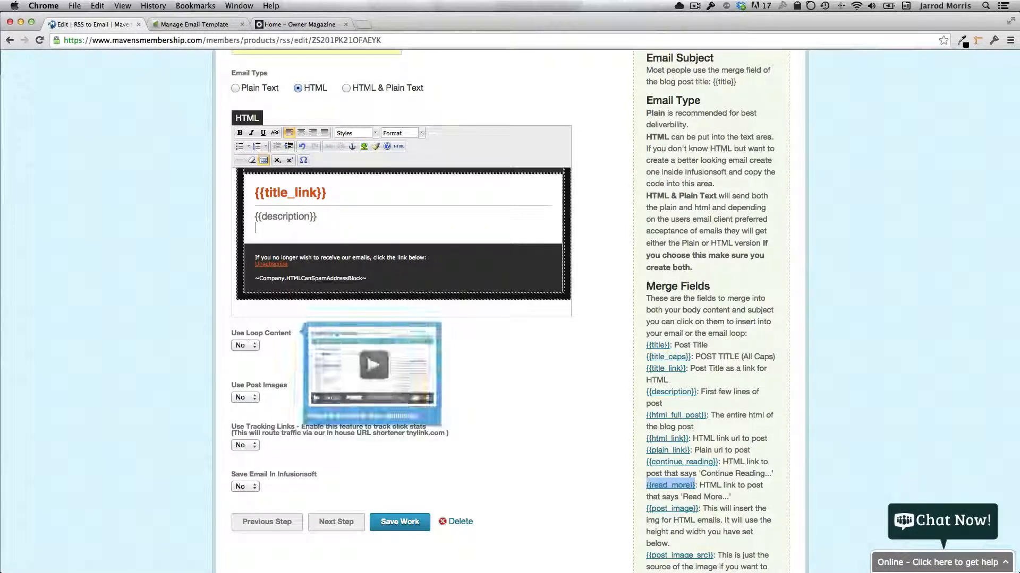
click(261, 229)
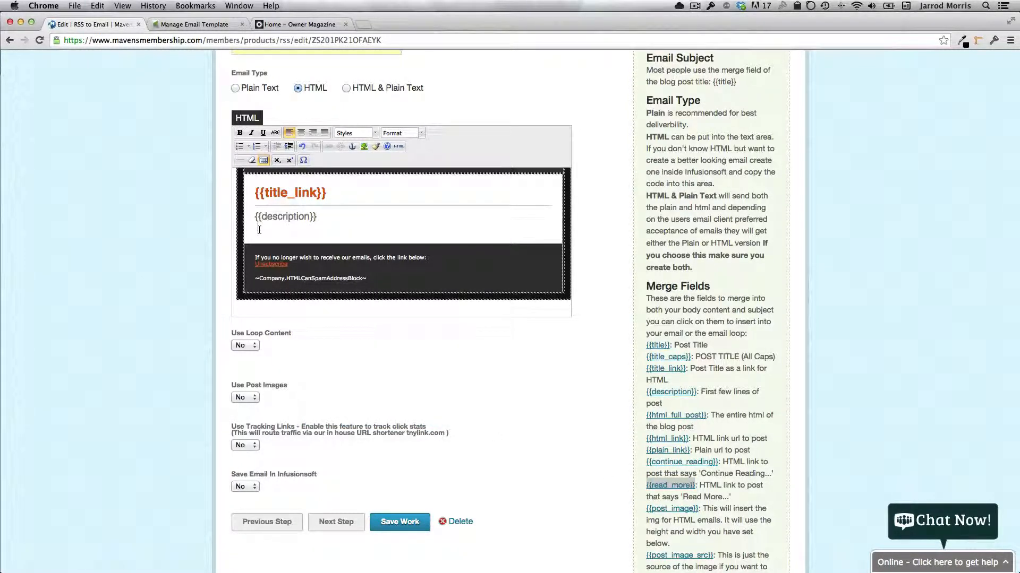
key(super+v)
key(BackSpace)
key(BackSpace)
drag(318, 227, 254, 227)
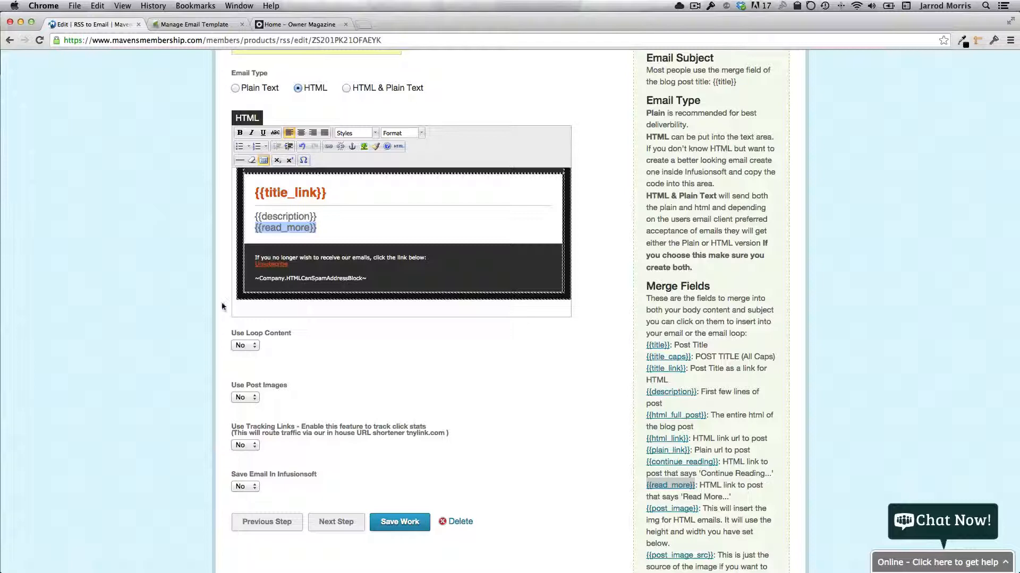
Save the email settings of the Owner Magazine feed.
click(199, 321)
scroll(172, 308, up, 3)
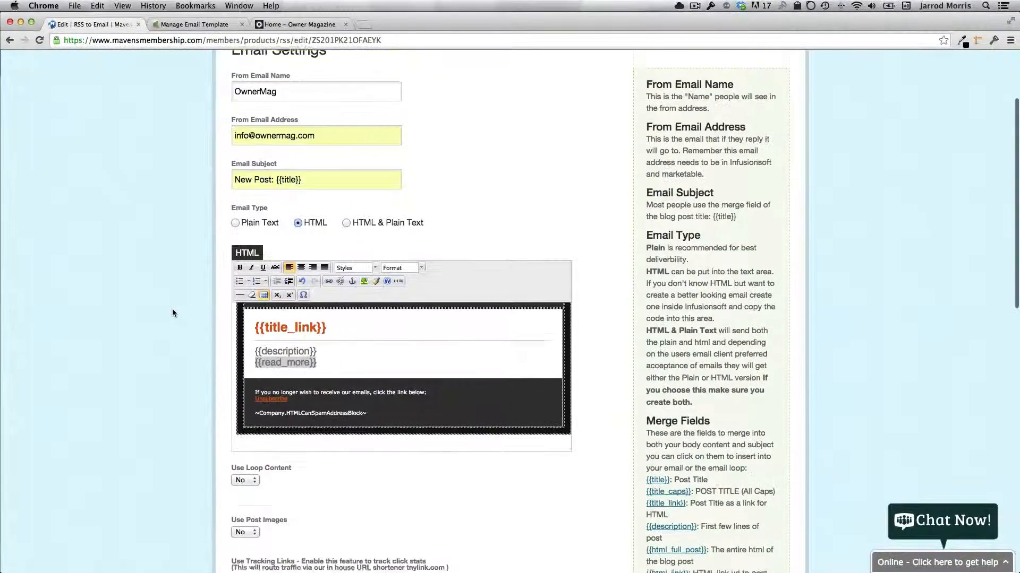
scroll(172, 308, down, 5)
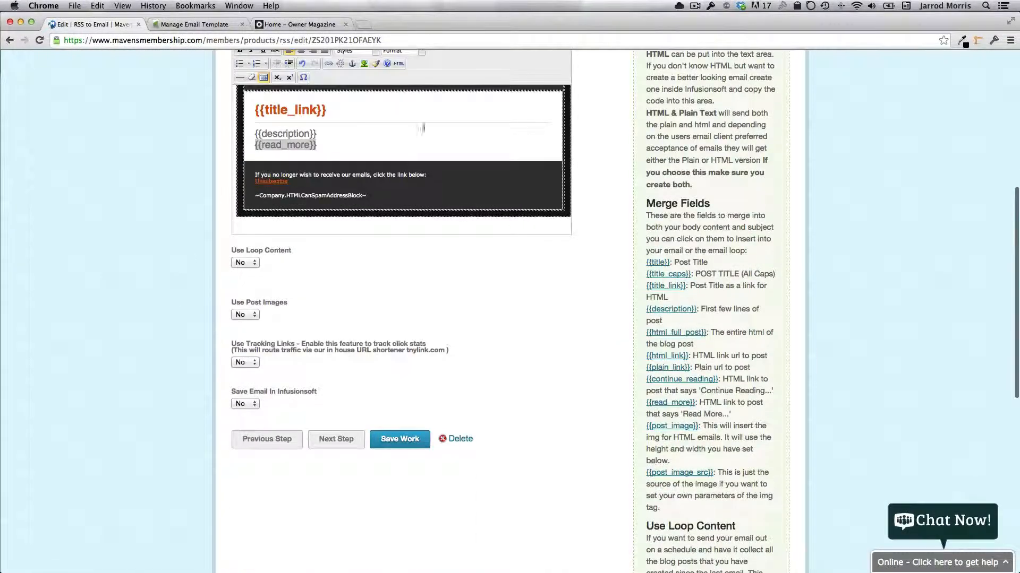
click(403, 446)
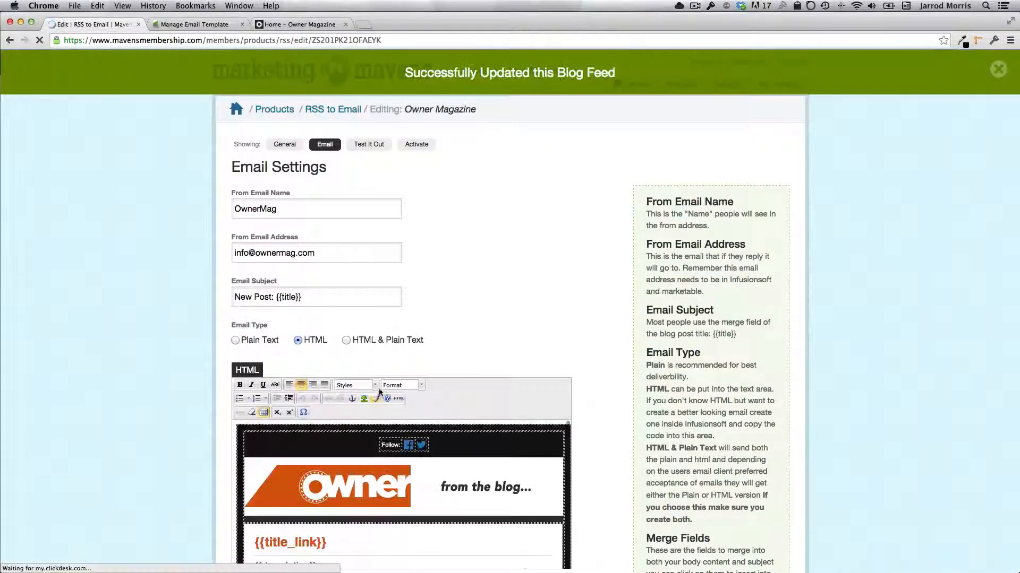
Set Use Loop Content to Yes.
scroll(211, 400, down, 2)
scroll(213, 400, down, 10)
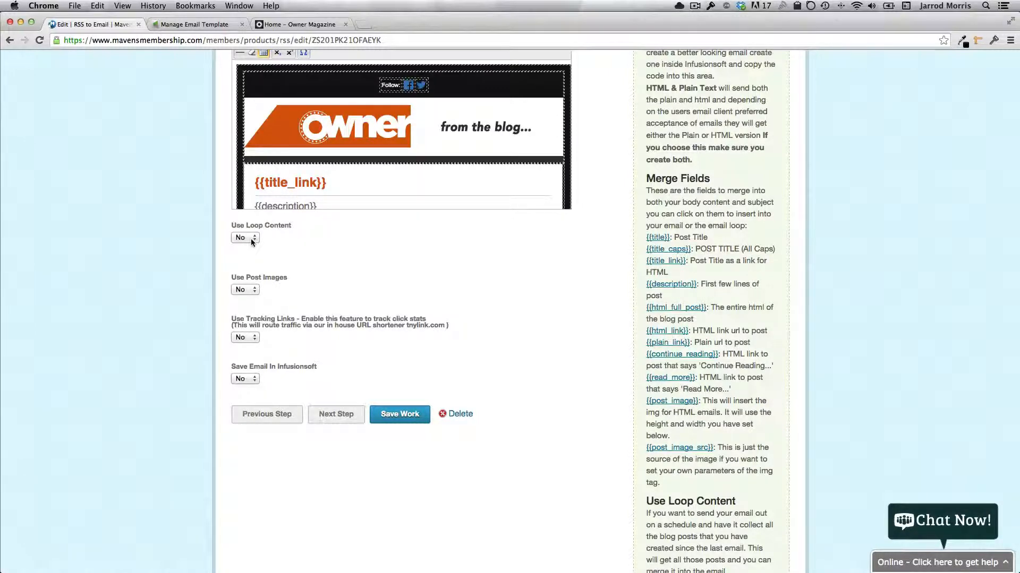
click(251, 238)
click(245, 247)
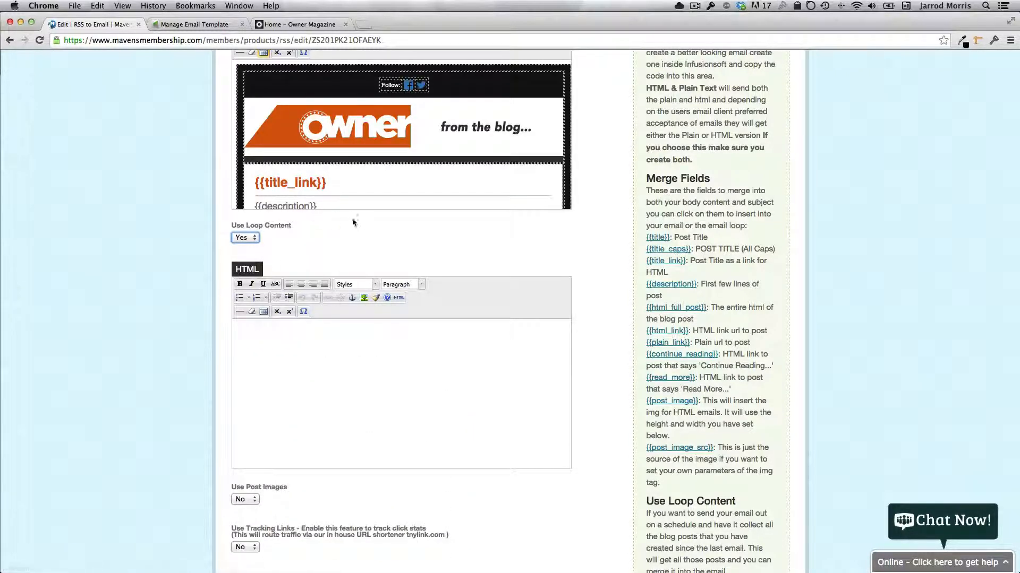
Copy {{title_link}}, {{description}} and {{read_more}} from the email body into the loop content's HTML editor.
scroll(372, 174, down, 3)
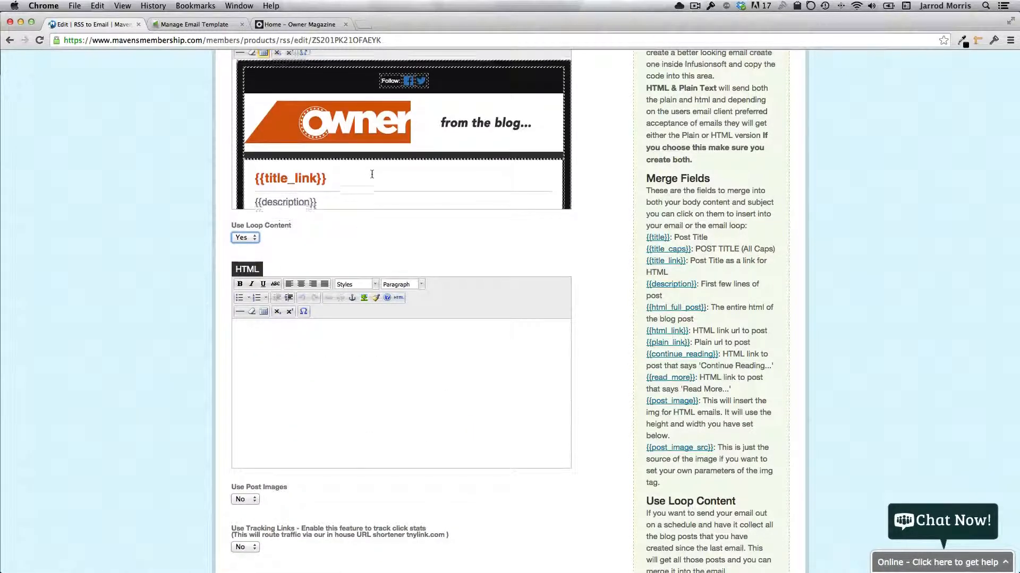
click(304, 355)
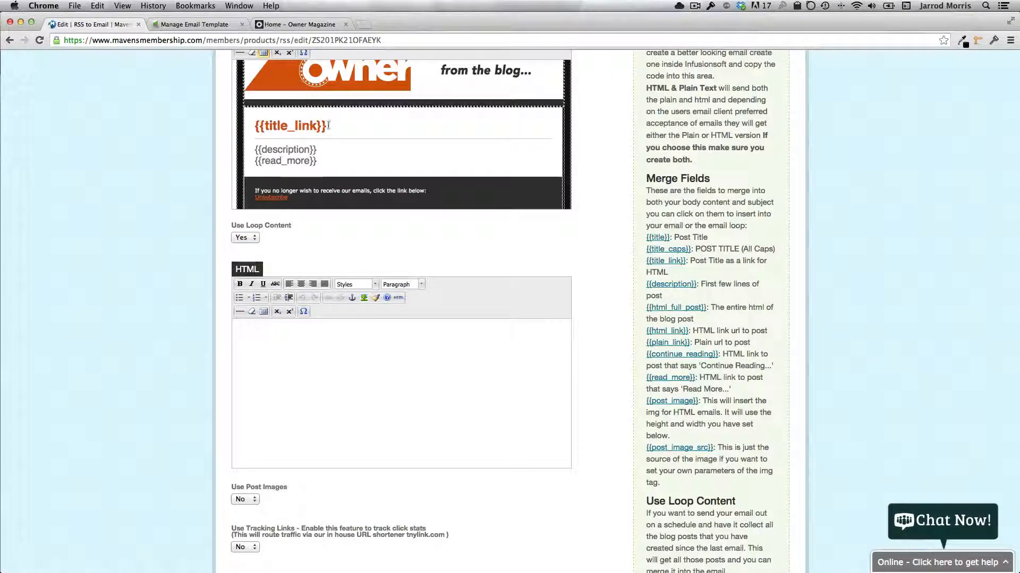
drag(256, 126, 322, 159)
click(282, 346)
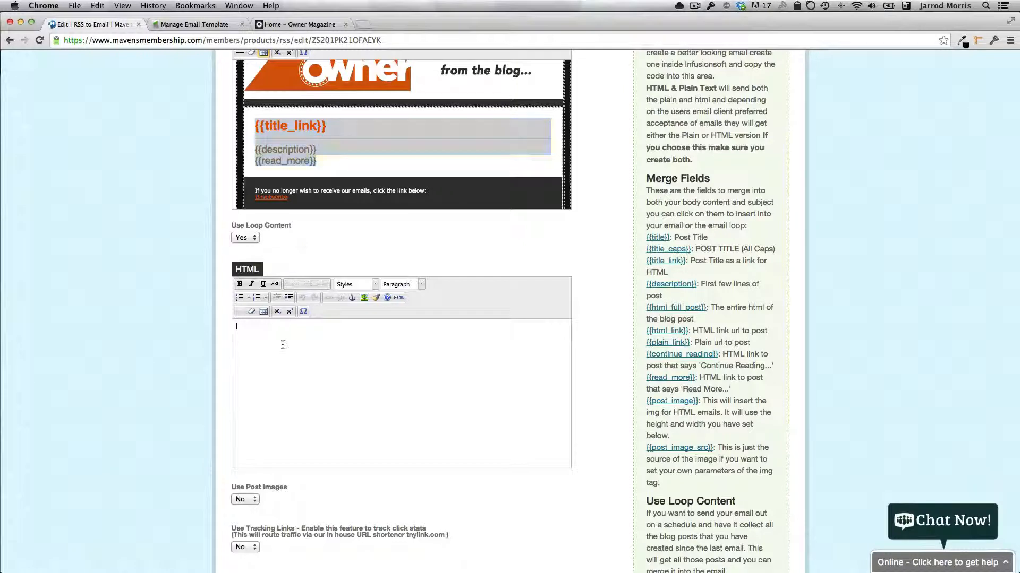
key(super+v)
key(BackSpace)
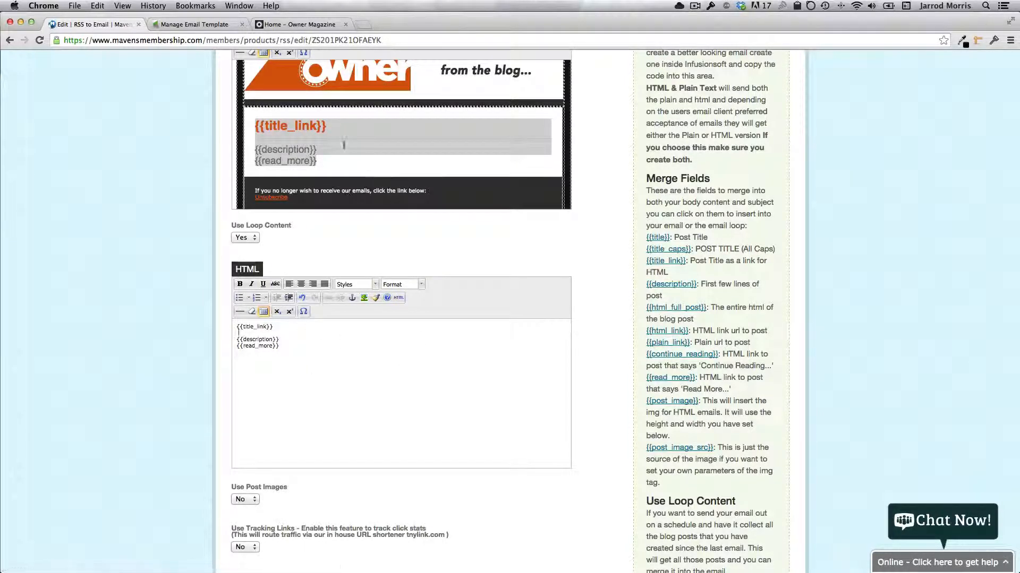
Review the loop merge field instructions and compare the email body's merge fields with the loop content.
click(310, 130)
drag(317, 126, 264, 127)
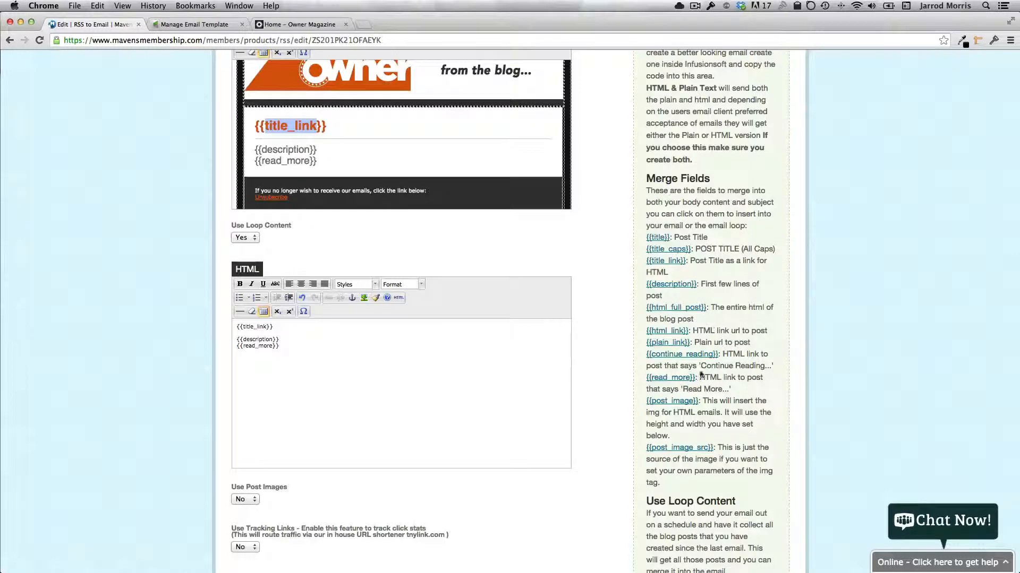
scroll(741, 387, down, 5)
scroll(741, 386, down, 2)
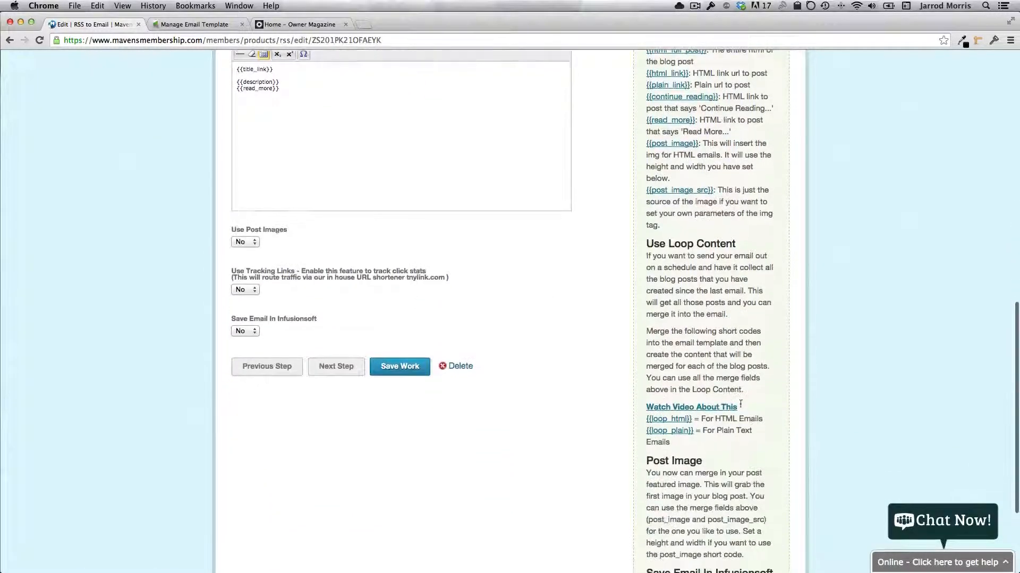
scroll(771, 403, up, 8)
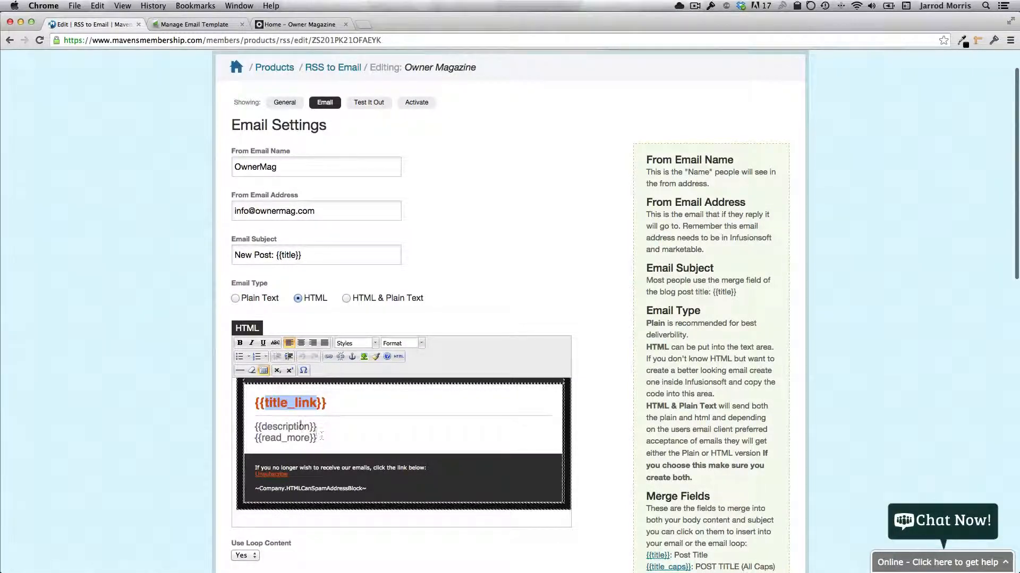
scroll(363, 420, down, 2)
scroll(365, 420, down, 3)
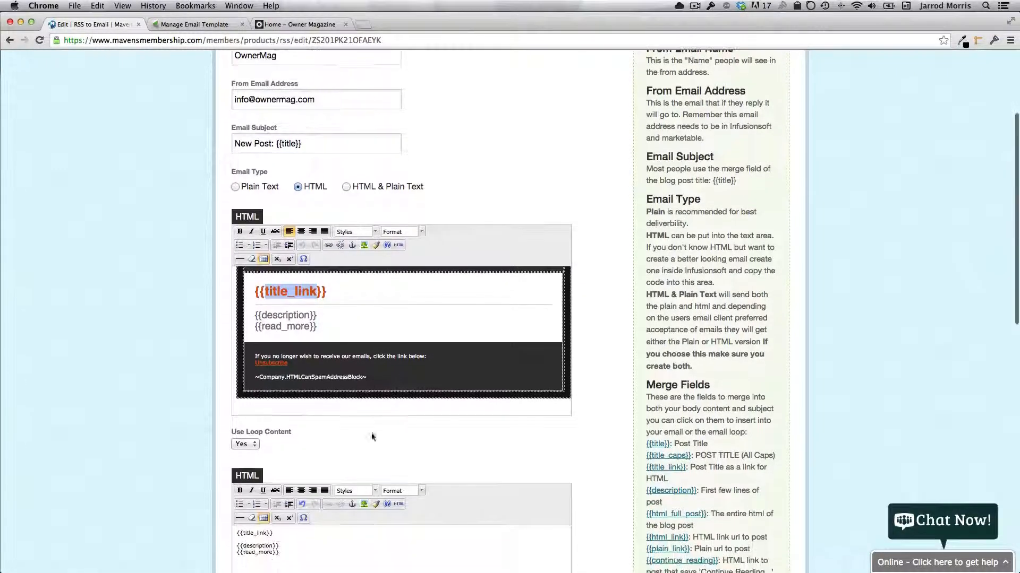
click(202, 437)
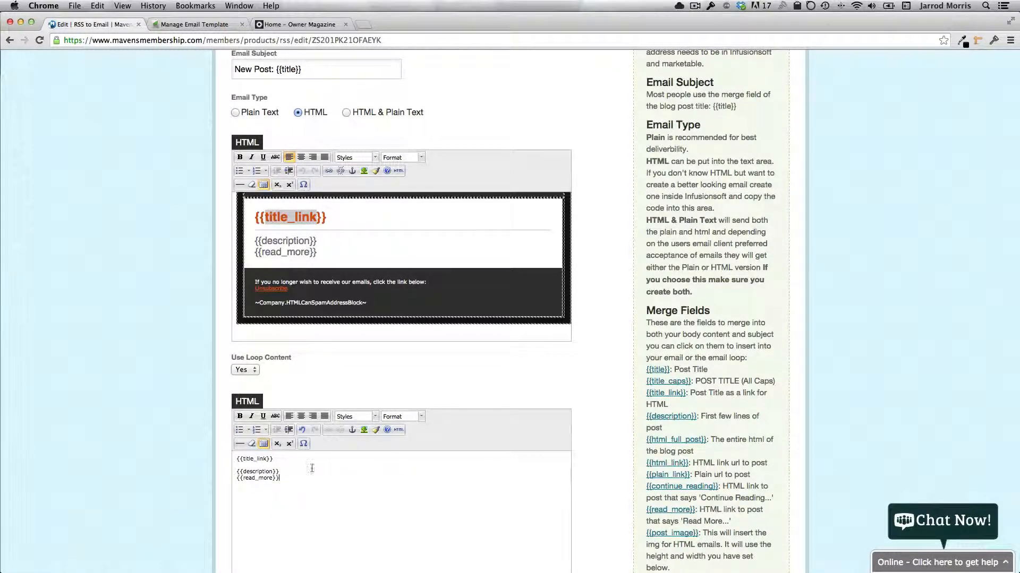
Set Use Loop Content back to No.
click(250, 370)
click(251, 362)
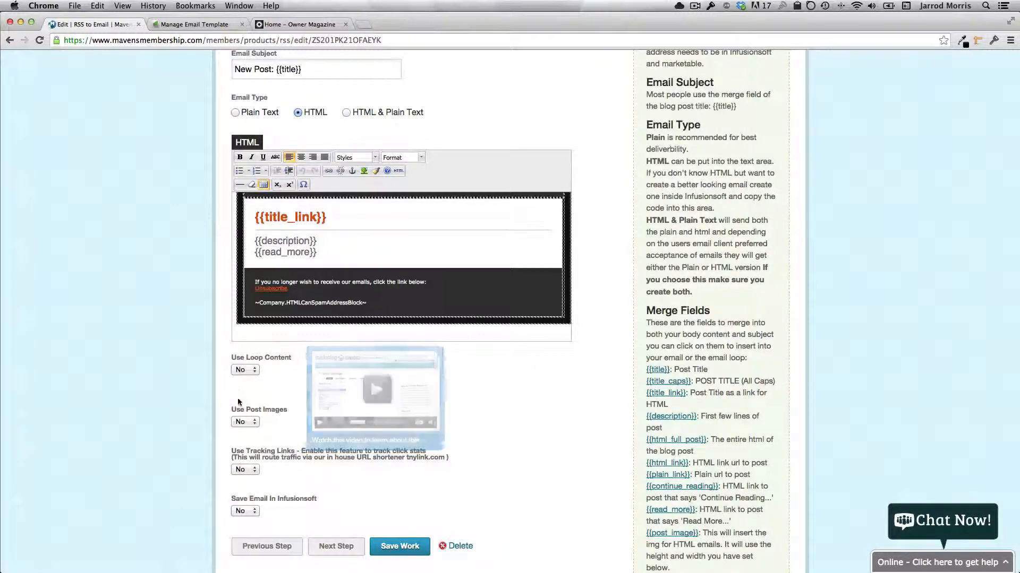
scroll(319, 414, down, 2)
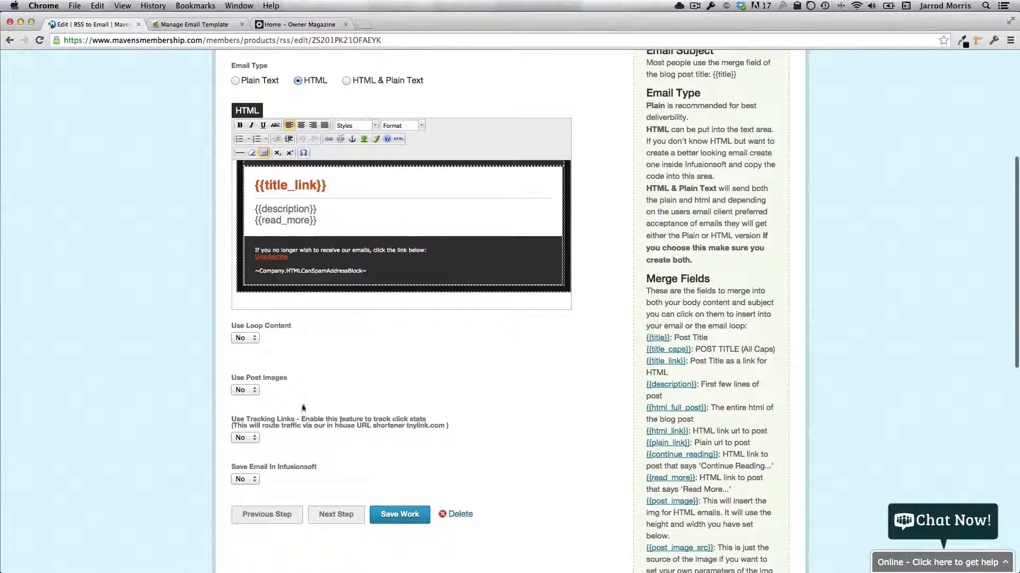
Set Use Post Images to Yes and inspect the Image Height and Image Width fields.
click(254, 391)
click(244, 401)
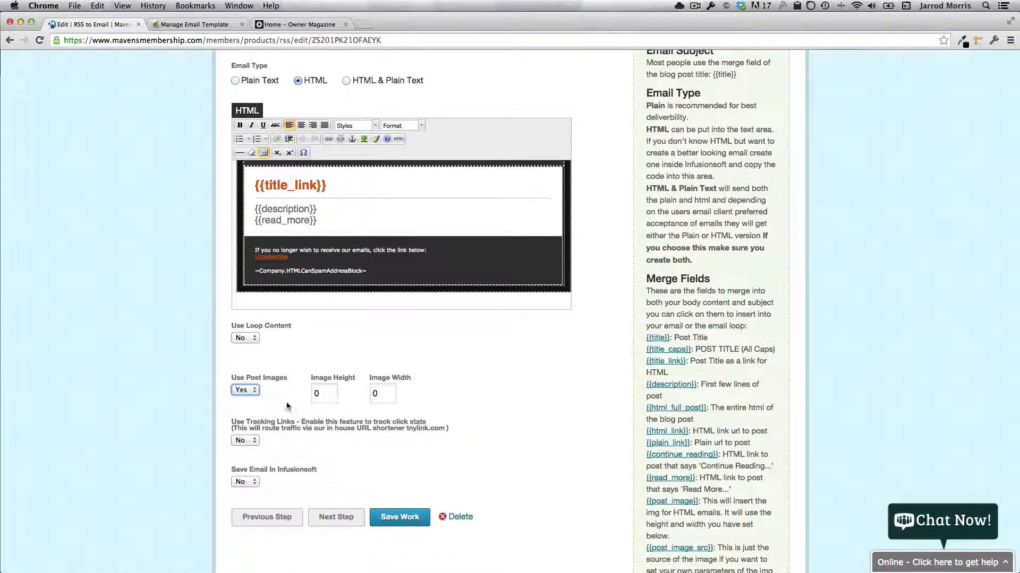
drag(323, 395, 276, 395)
drag(388, 397, 364, 393)
click(382, 393)
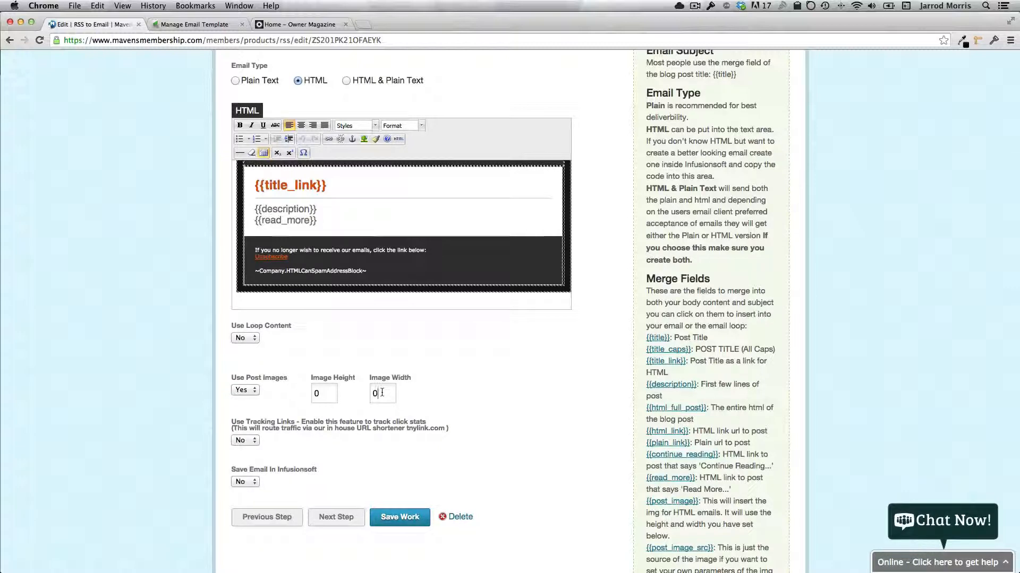
Set Use Post Images back to No.
click(254, 392)
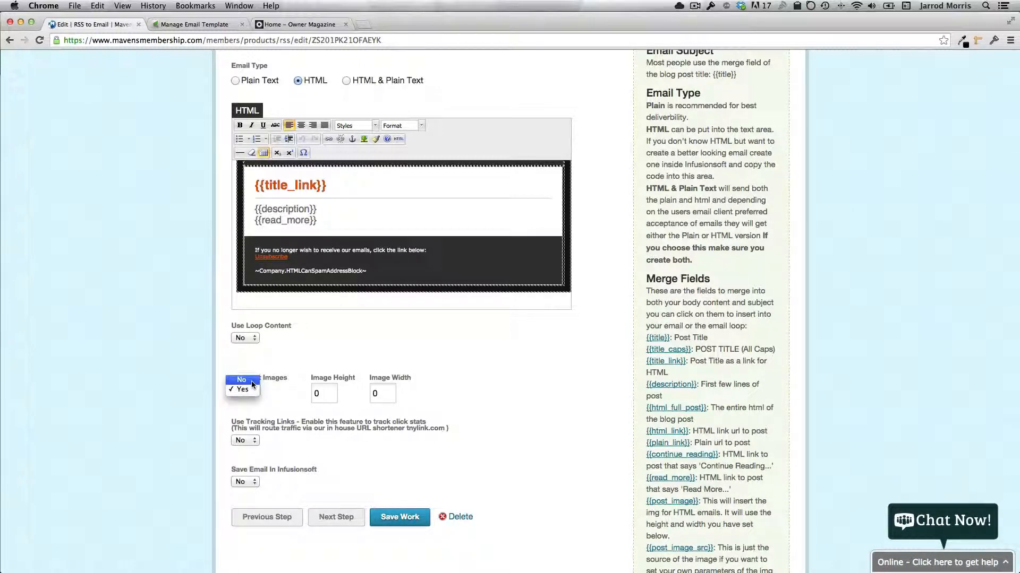
click(242, 380)
click(358, 386)
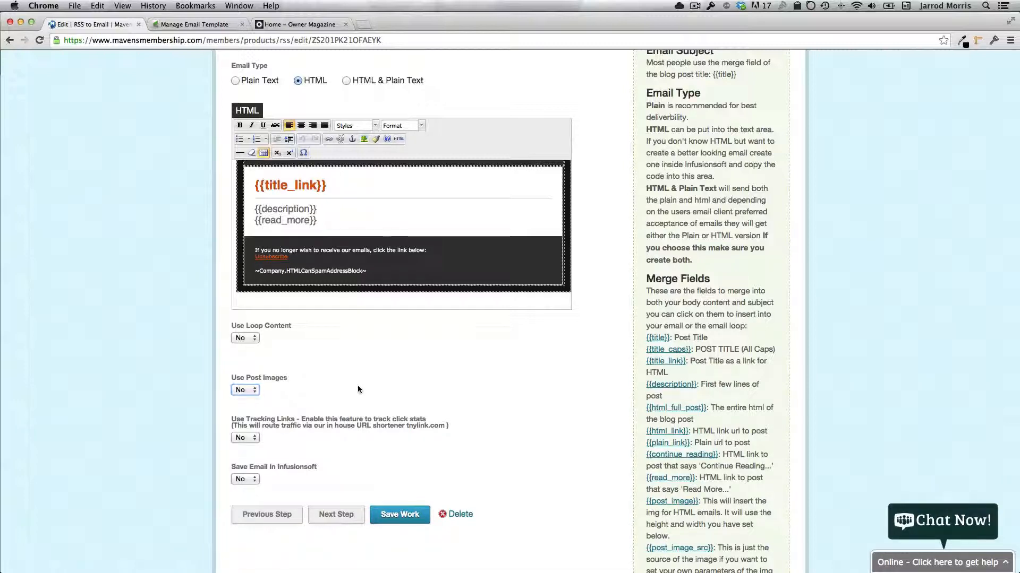
Set Use Tracking Links to Yes and review the note about the tnylink.com URL shortener.
click(248, 438)
click(250, 448)
drag(319, 428, 419, 428)
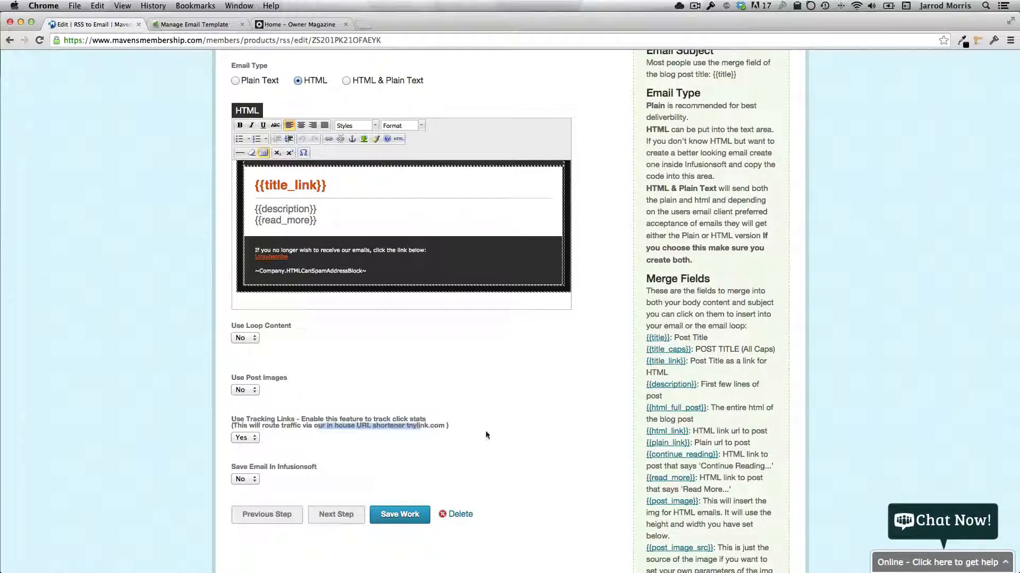
click(435, 423)
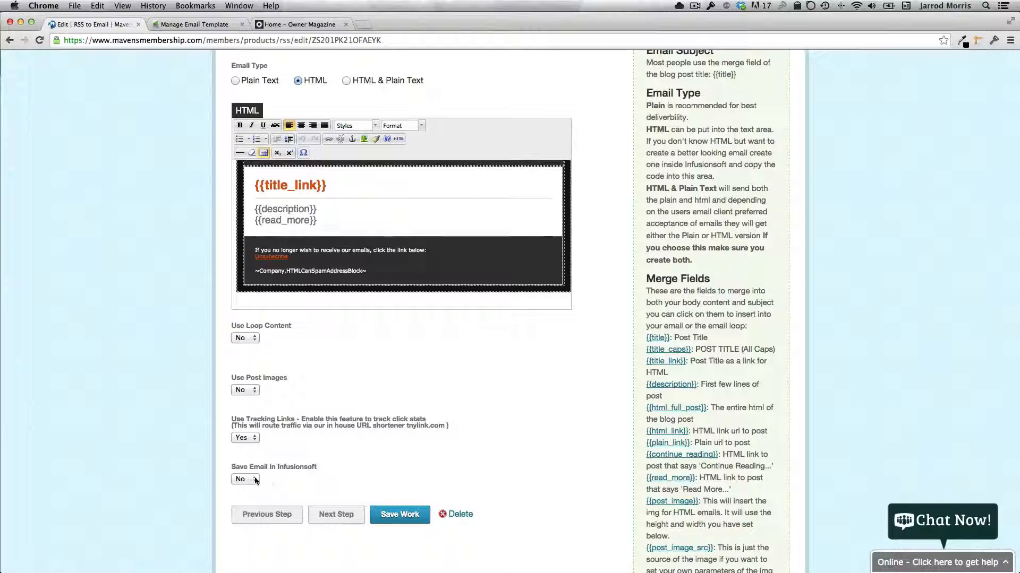
Set Use Tracking Links back to No.
click(245, 438)
click(242, 447)
click(296, 467)
Check the Save Email In Infusionsoft choices, keep No, and save the email settings.
click(256, 480)
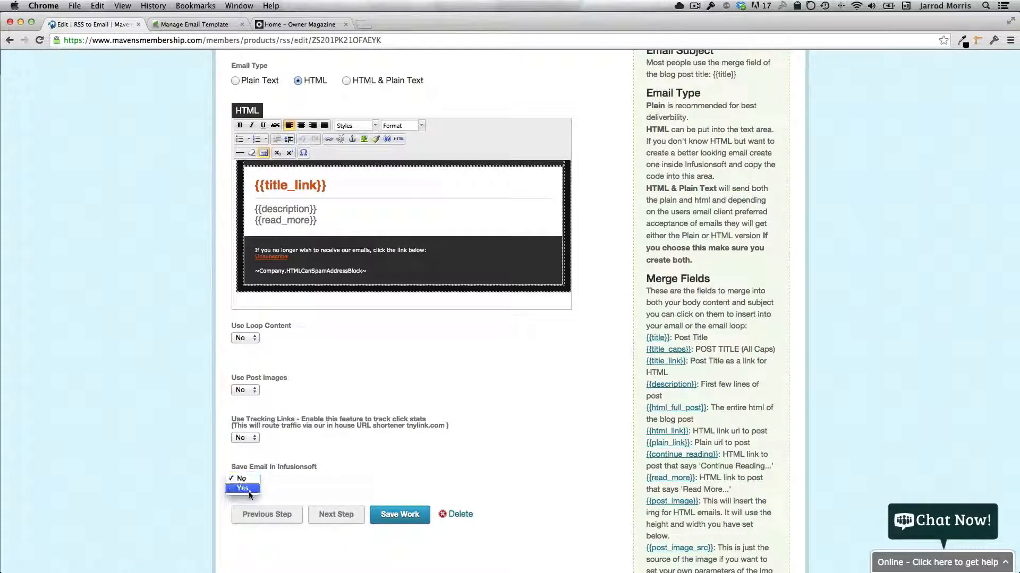
click(311, 471)
click(395, 518)
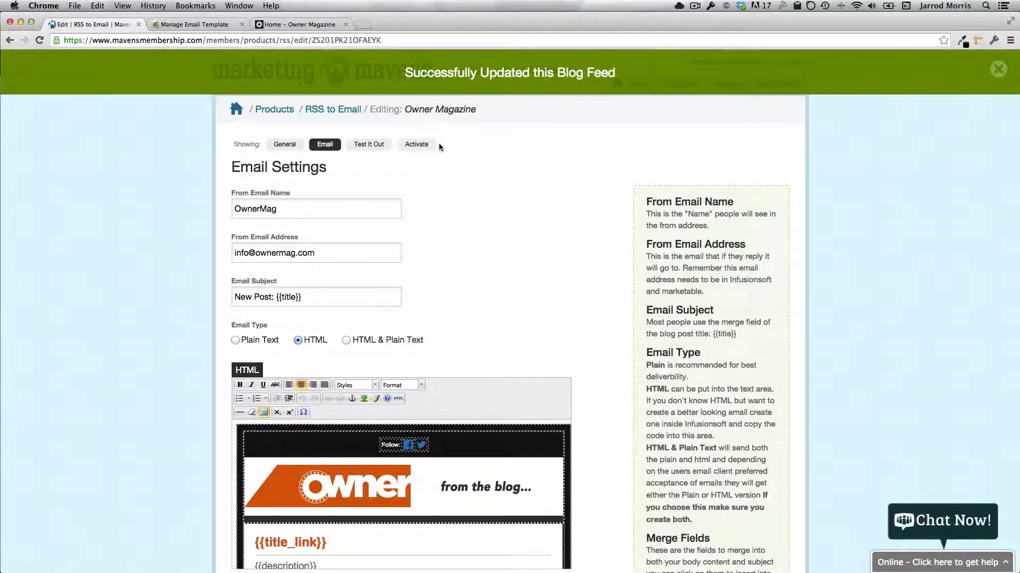
Choose the Blog Subscriber Test tag as the recipient group for the test email.
click(416, 145)
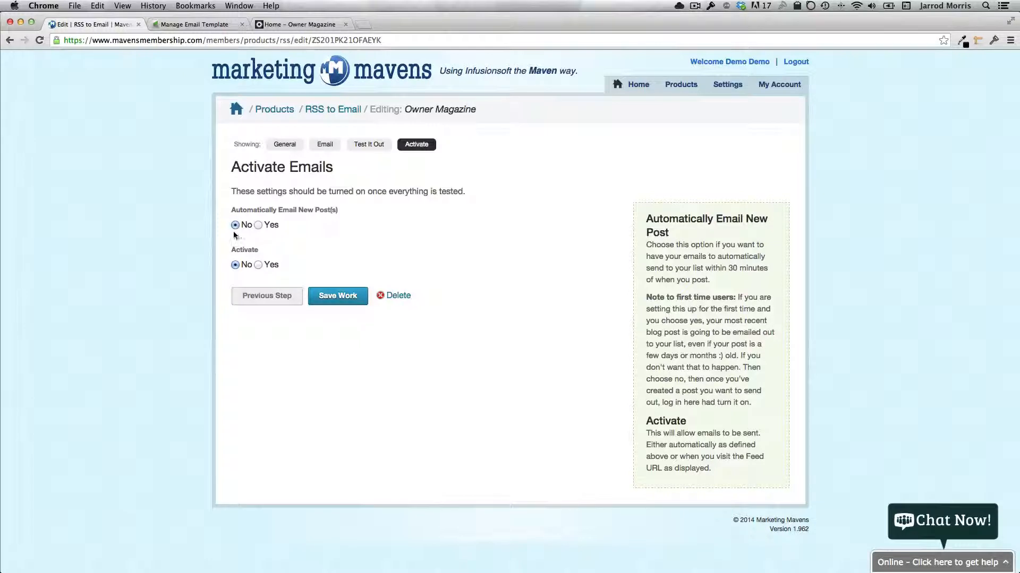
click(364, 150)
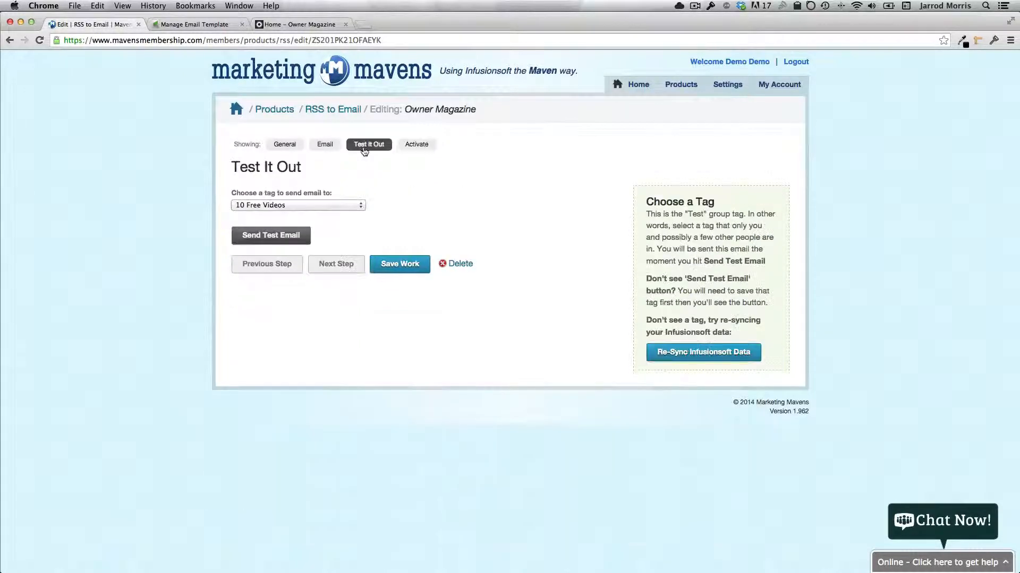
click(295, 211)
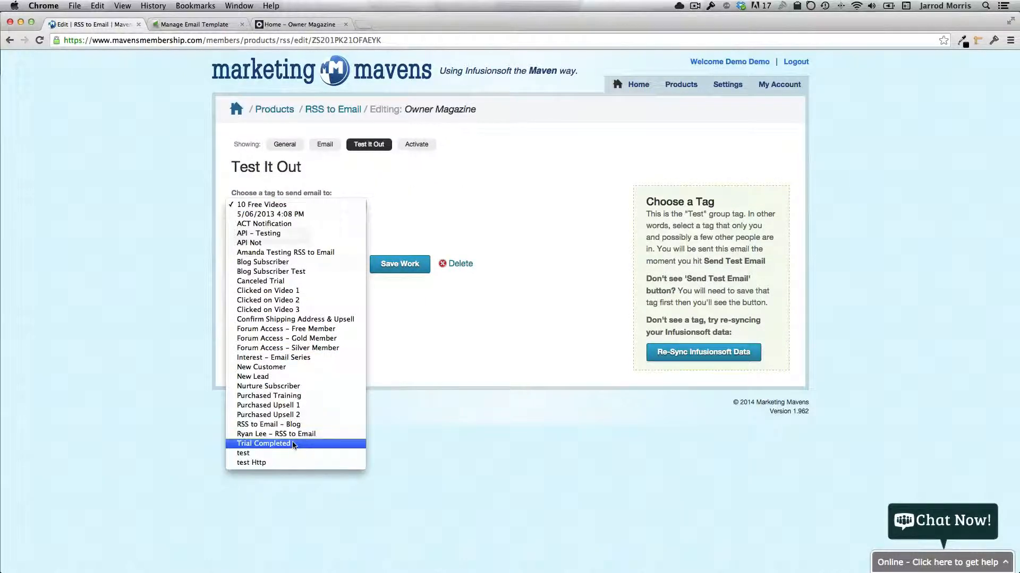
click(296, 272)
click(389, 249)
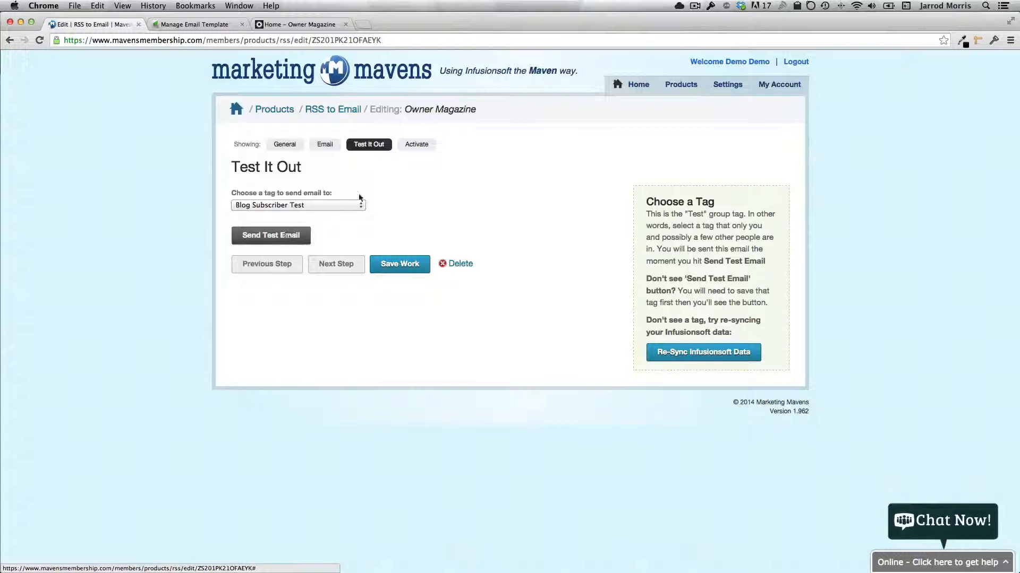
Set Activate to Yes with automatic emailing left at No, save the feed, and return to the test email settings.
click(412, 149)
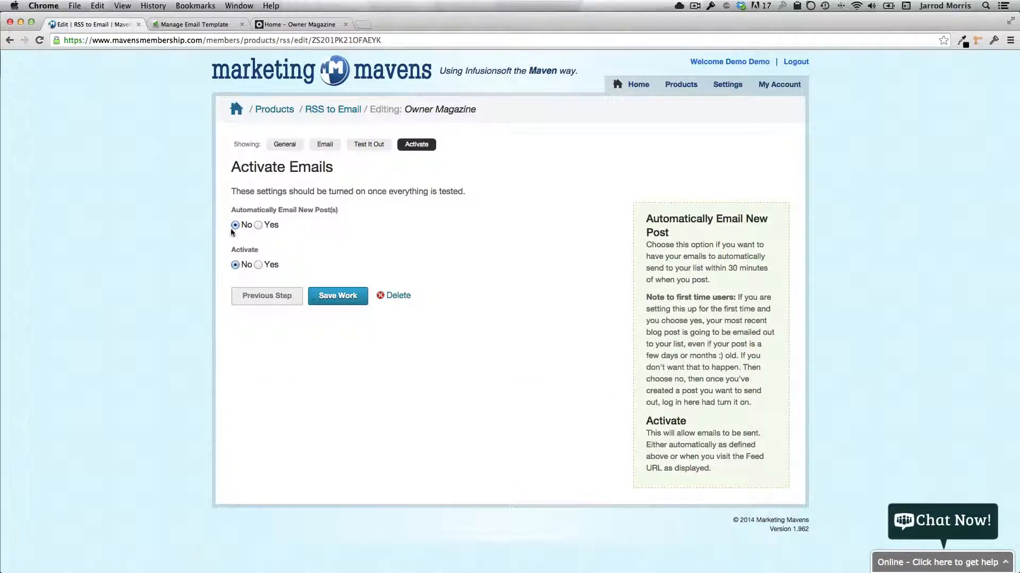
click(257, 265)
click(336, 297)
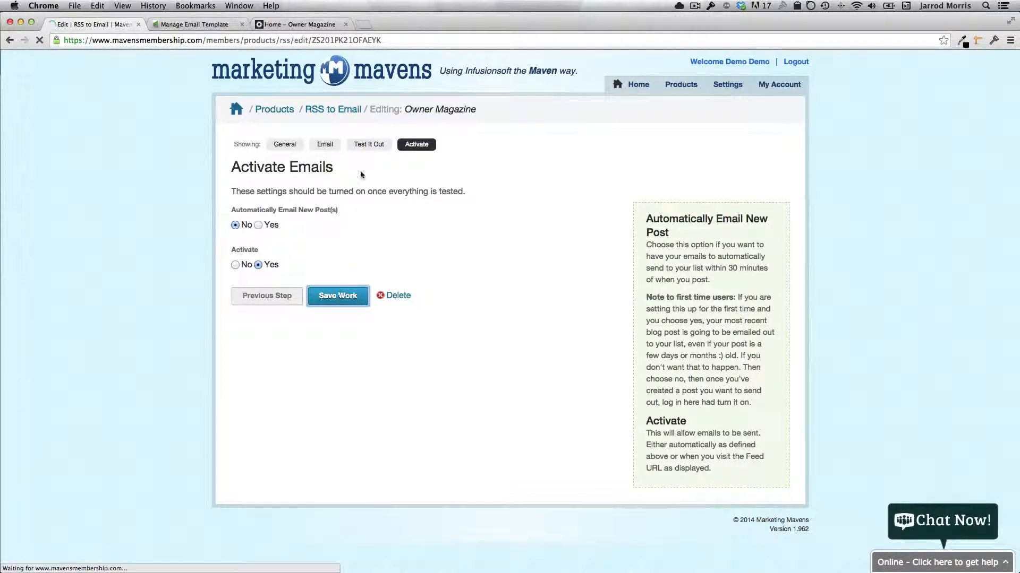
click(367, 147)
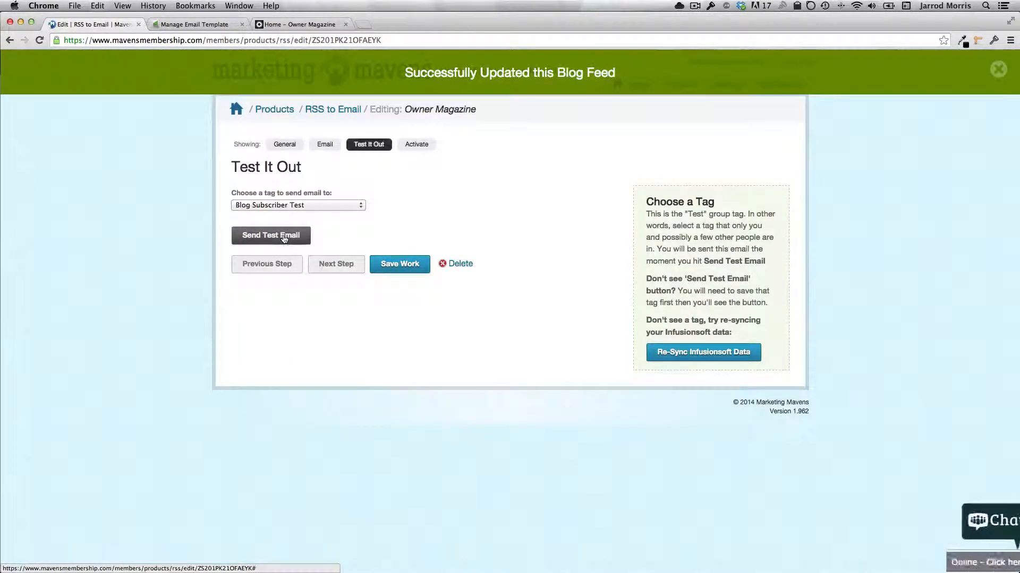
Set Automatically Email New Post(s) to Yes and accept the reminder about sending the most recent post.
click(416, 144)
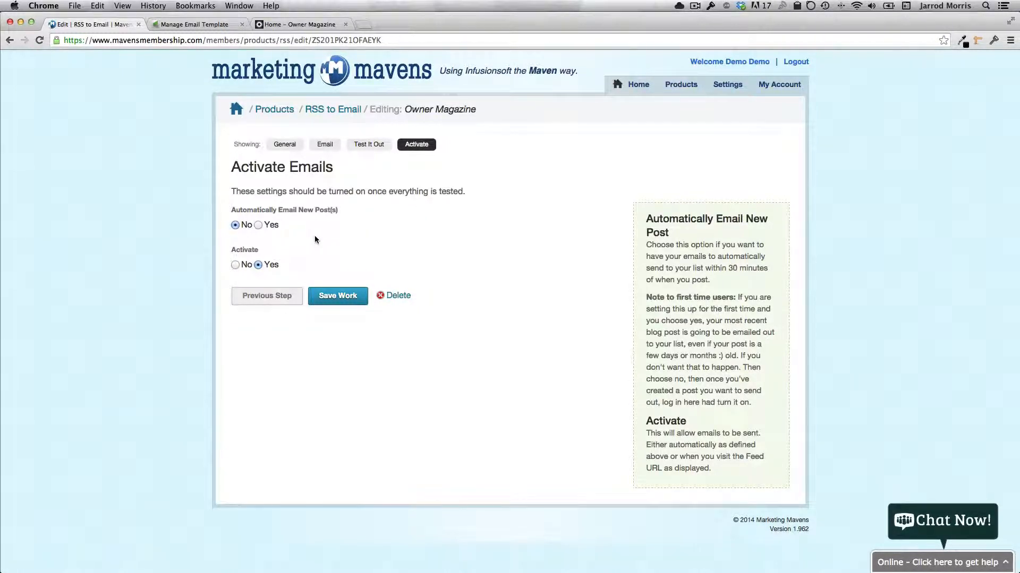
click(257, 226)
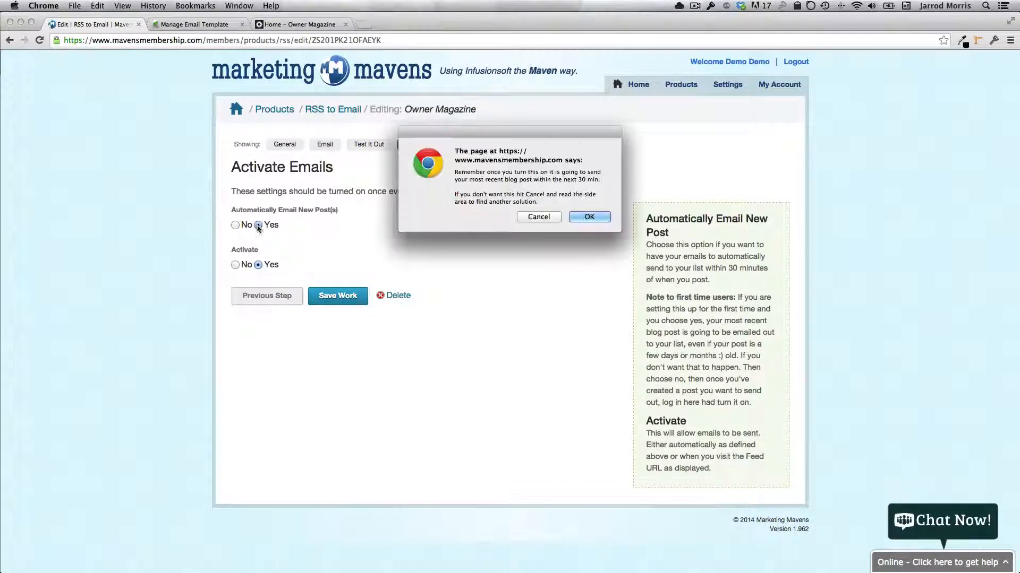
click(590, 217)
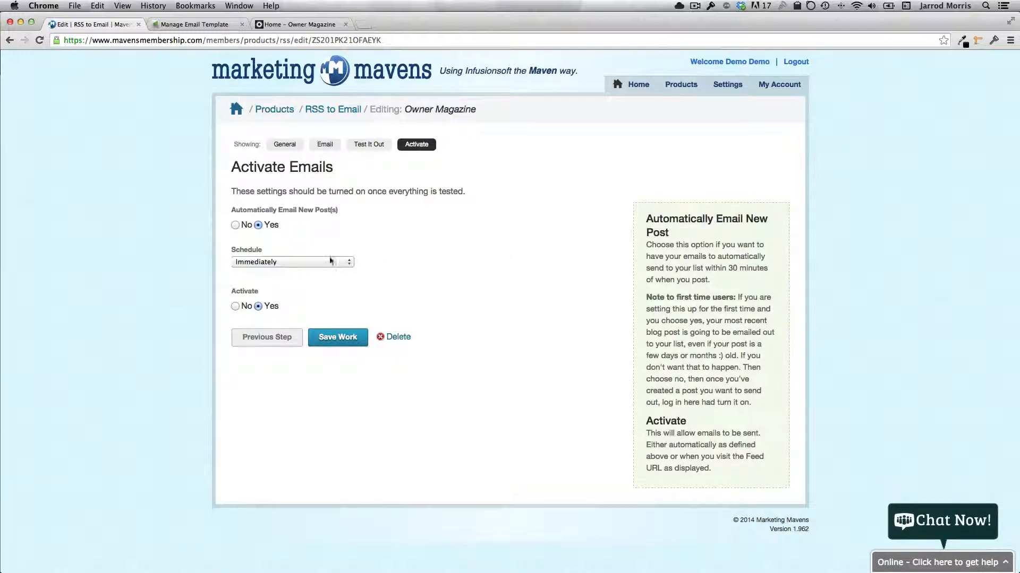
Review the Schedule options and set the schedule to Choose a Day or Days of Week.
click(298, 262)
click(298, 261)
click(314, 265)
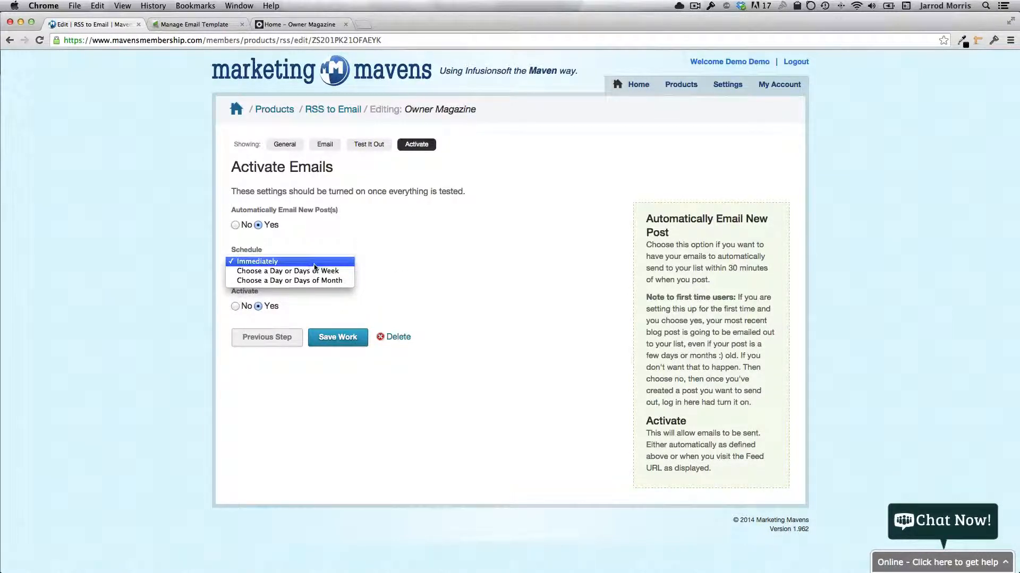
click(314, 271)
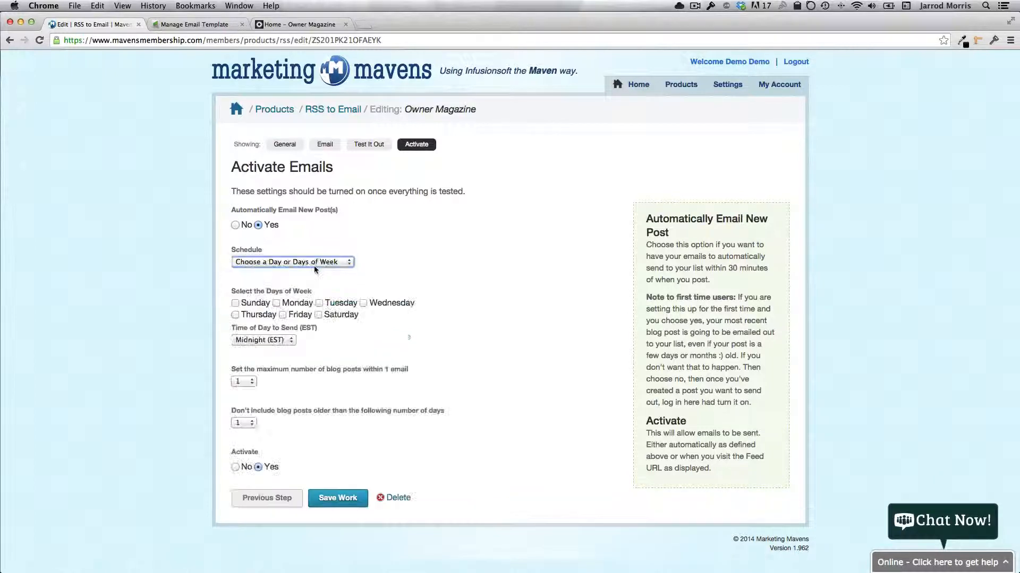
Select Monday and Thursday as sending days and set the time of day to 12 Noon.
click(277, 303)
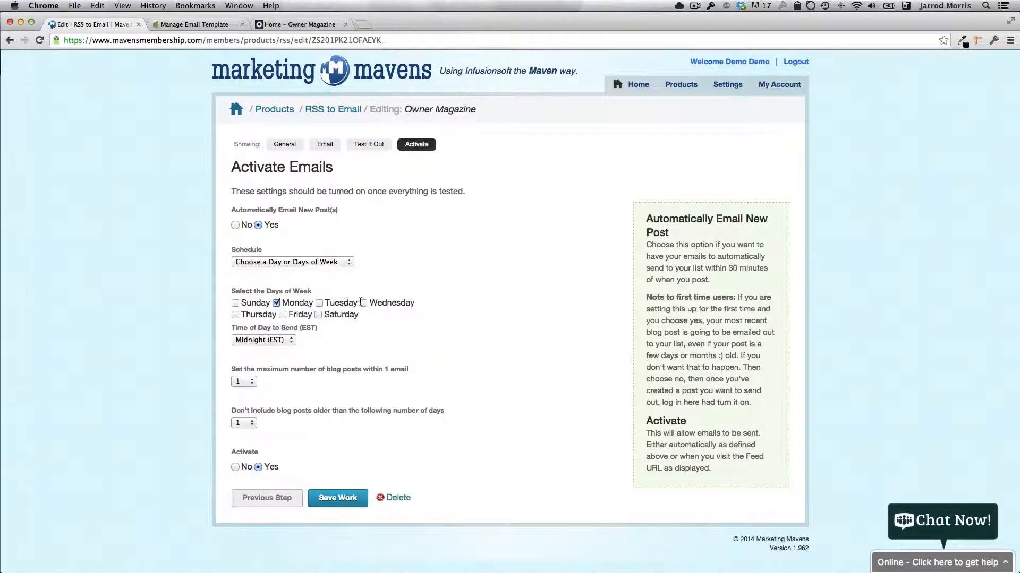
click(234, 314)
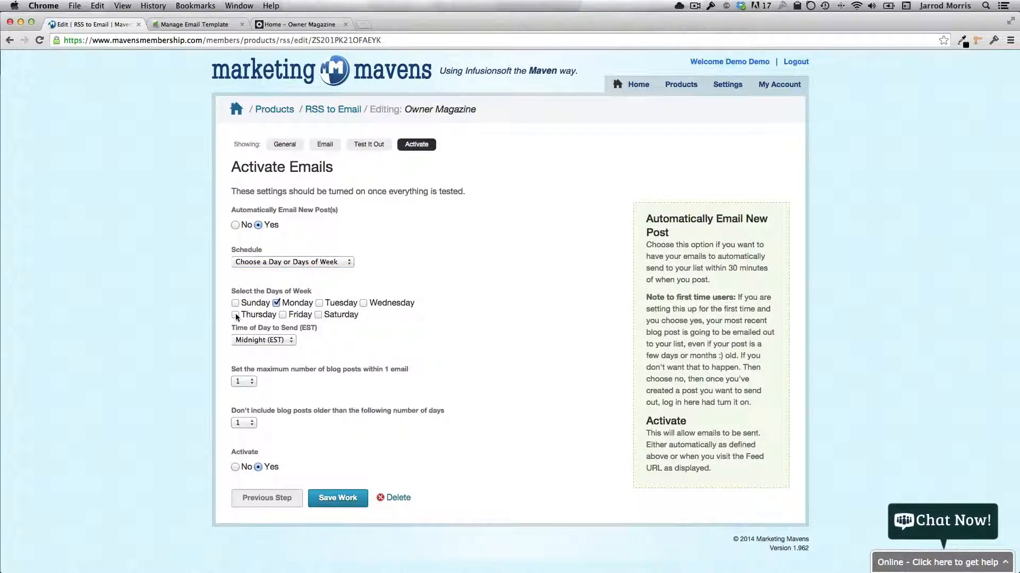
click(271, 341)
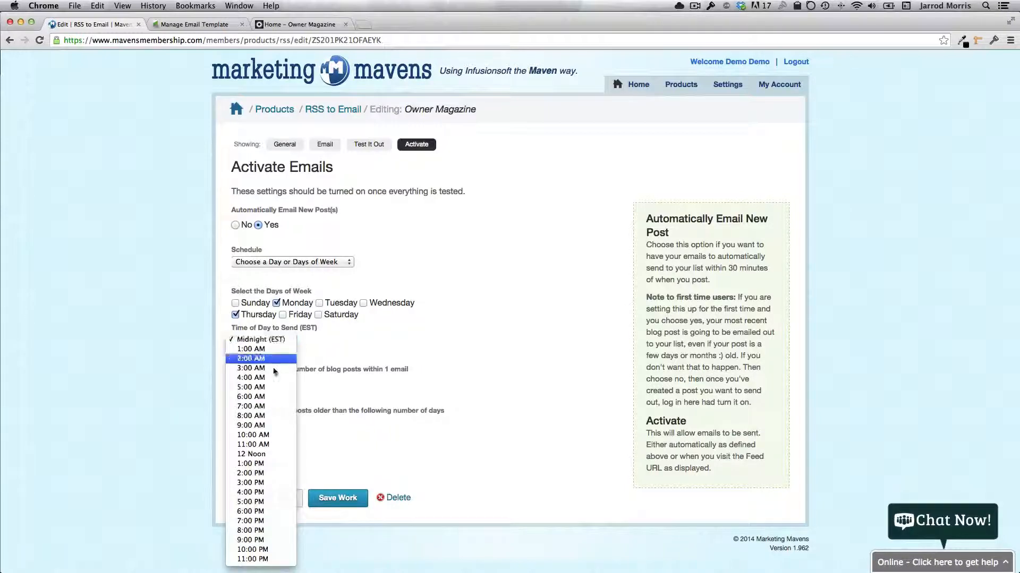
click(267, 455)
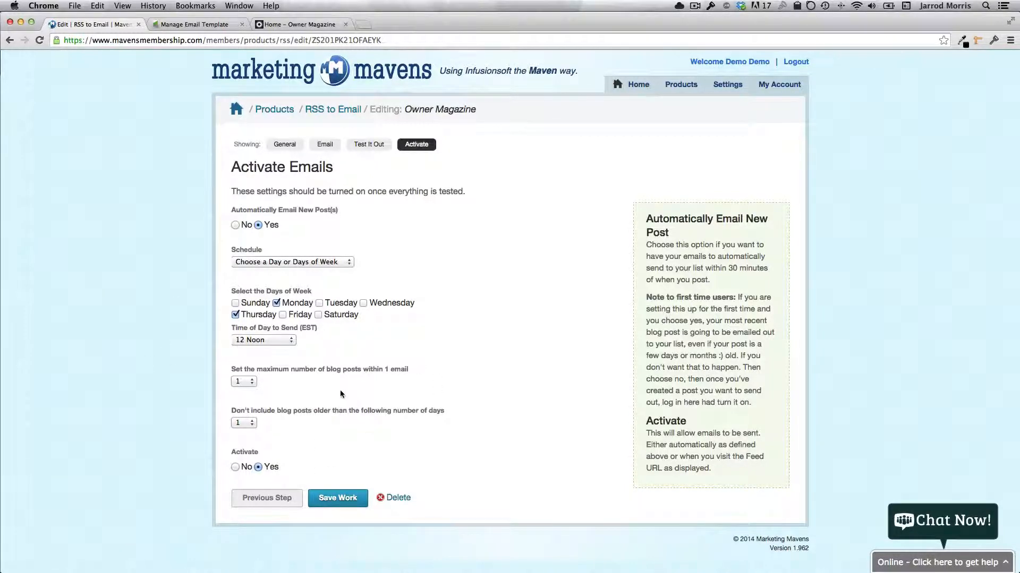
Examine the choices for the maximum number of blog posts within one email, keeping it at 1.
click(250, 382)
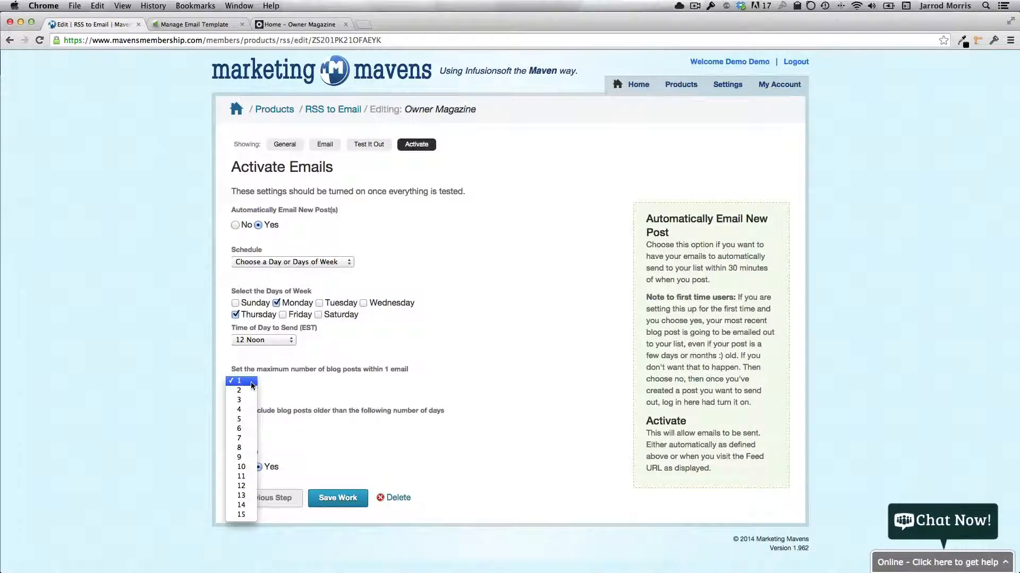
click(288, 373)
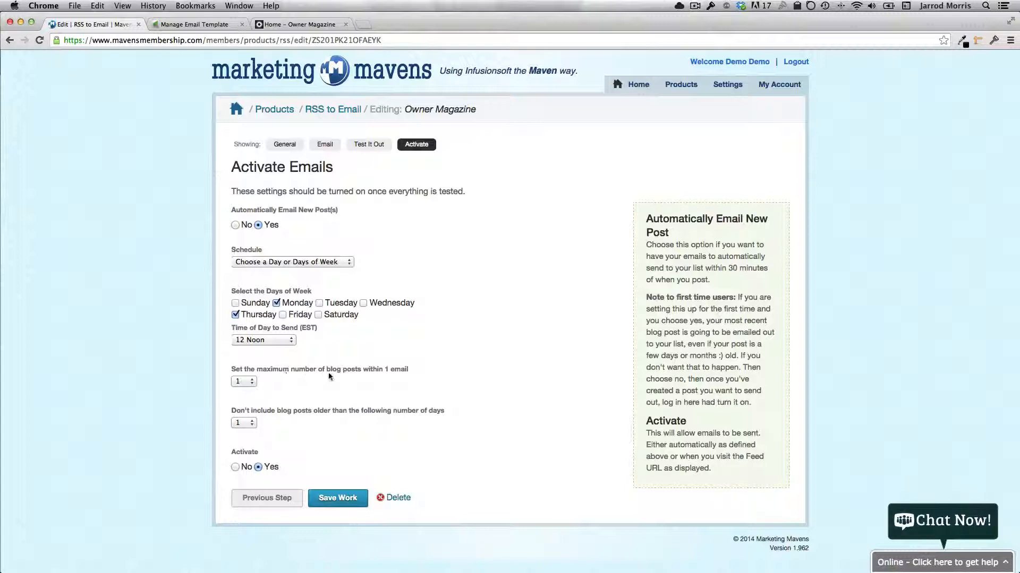
click(252, 382)
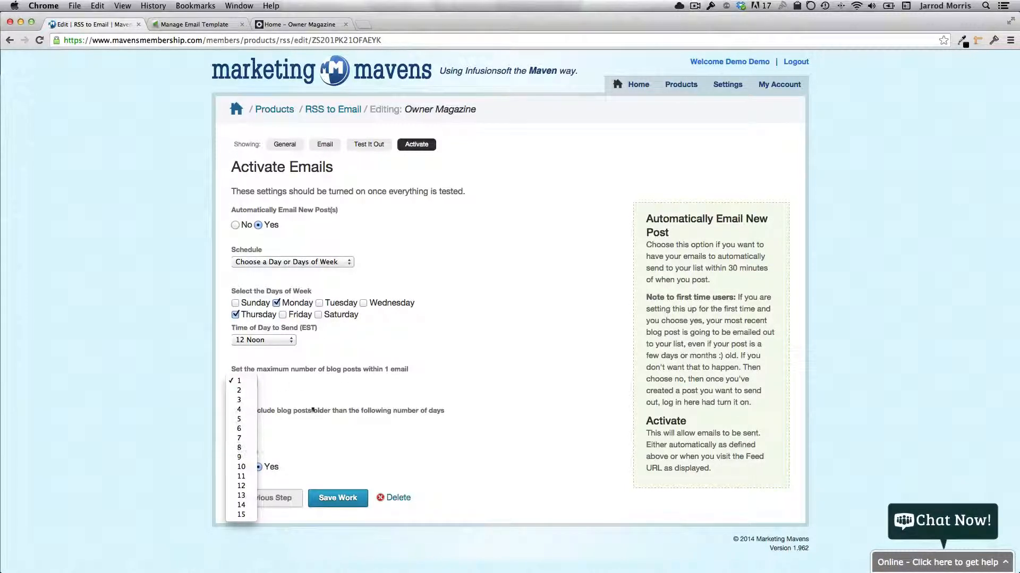
click(312, 407)
click(253, 381)
click(335, 385)
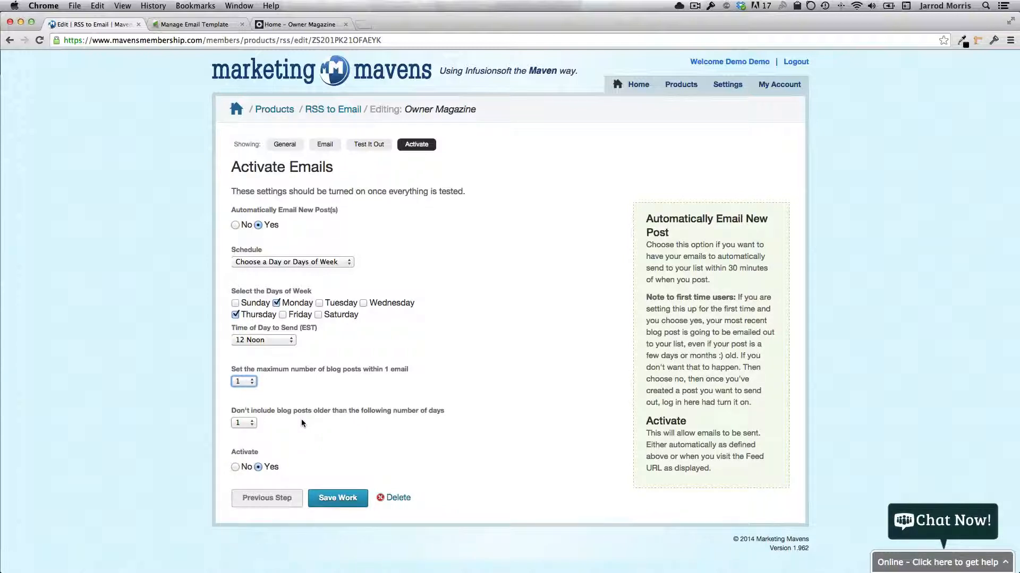
Set the age limit for included blog posts to 45 days.
click(251, 424)
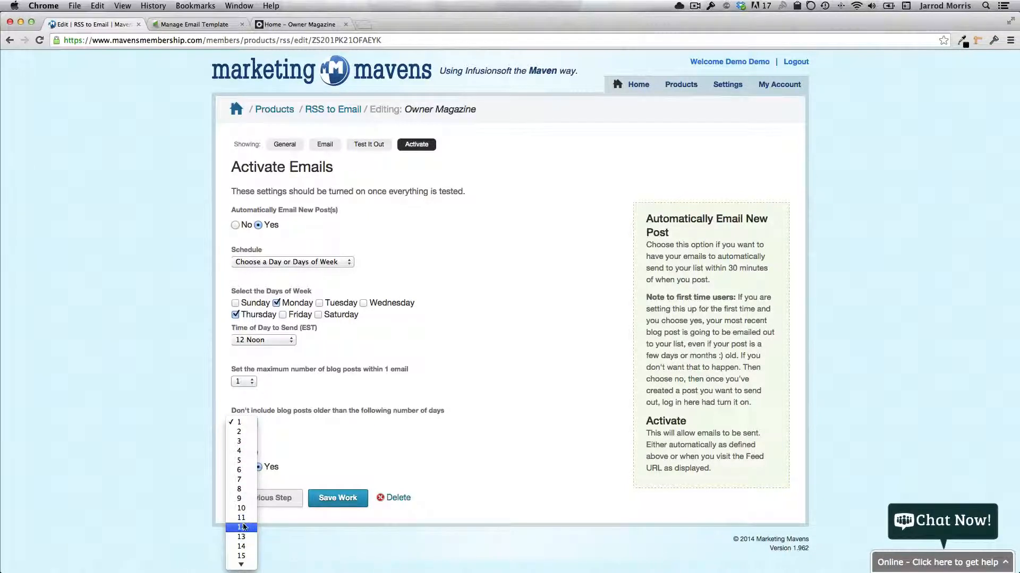
scroll(242, 511, down, 10)
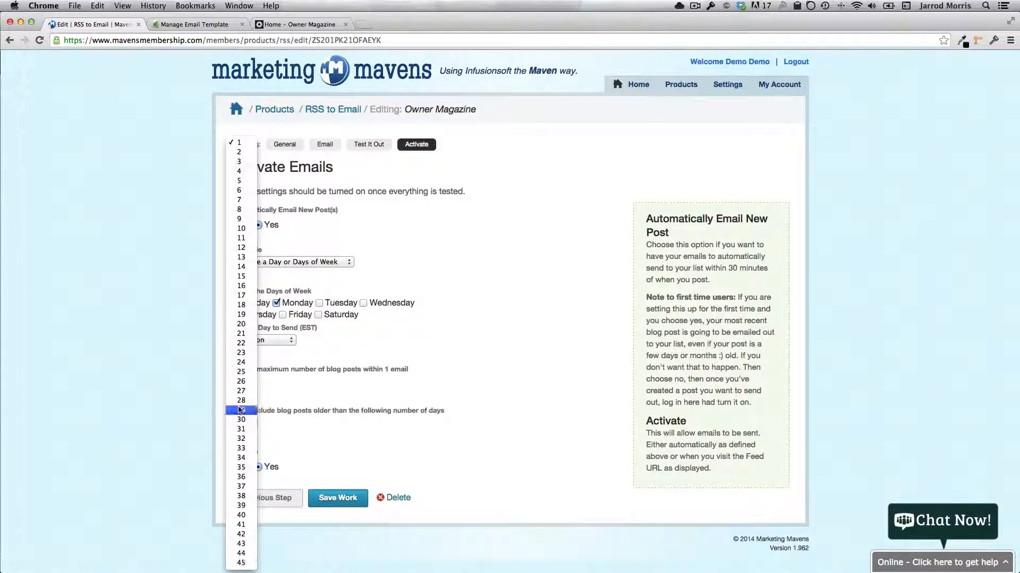
click(242, 563)
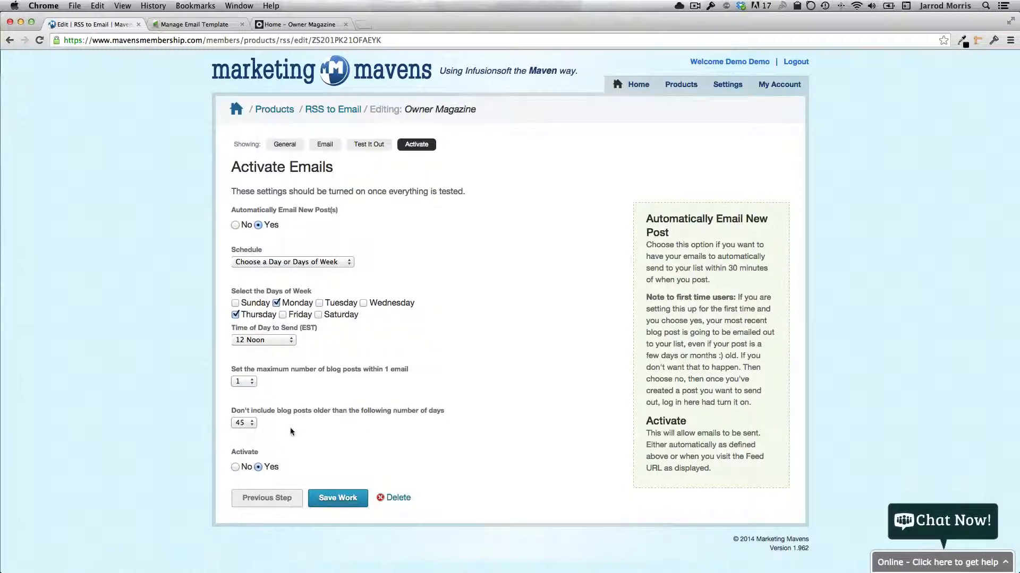
Set the age limit for included blog posts back to 1 day.
click(247, 425)
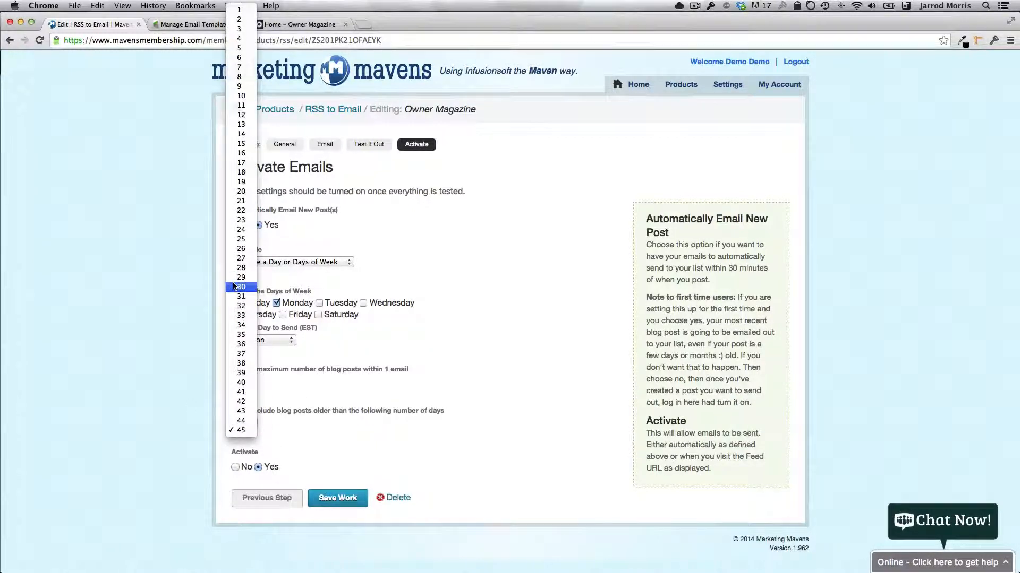
click(240, 9)
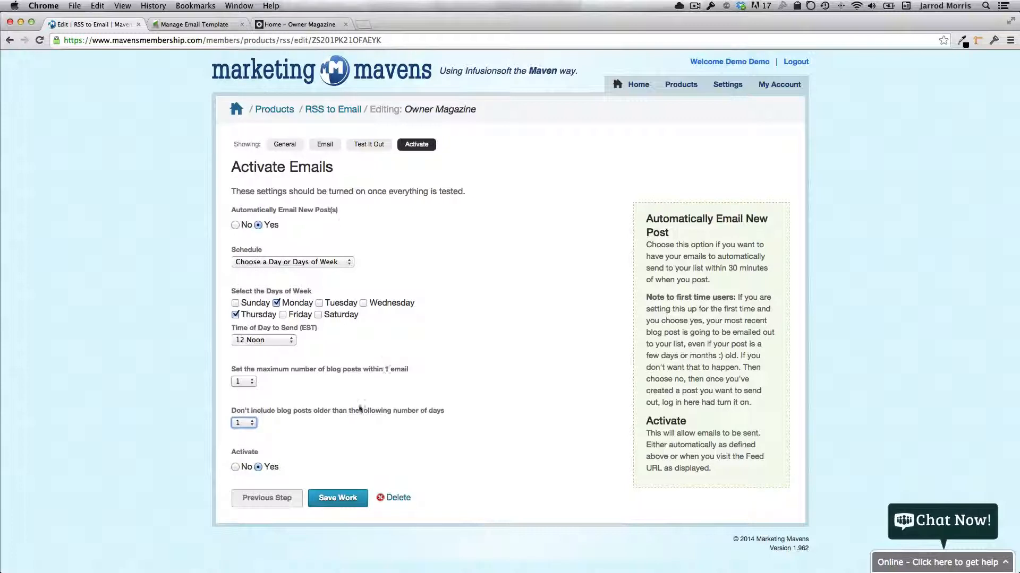
click(346, 436)
Set the Schedule for emailing new posts back to Immediately.
click(266, 260)
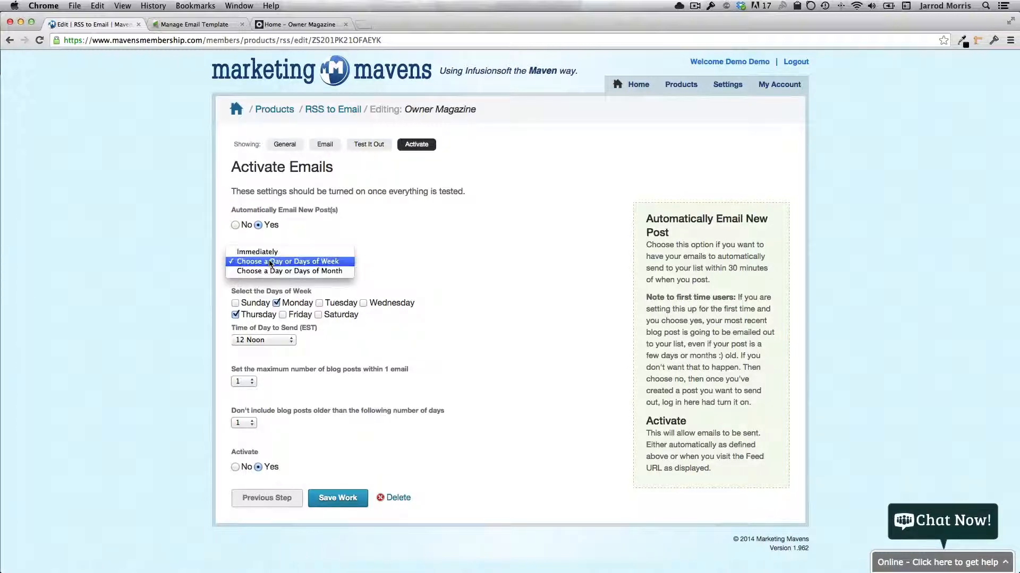
click(265, 253)
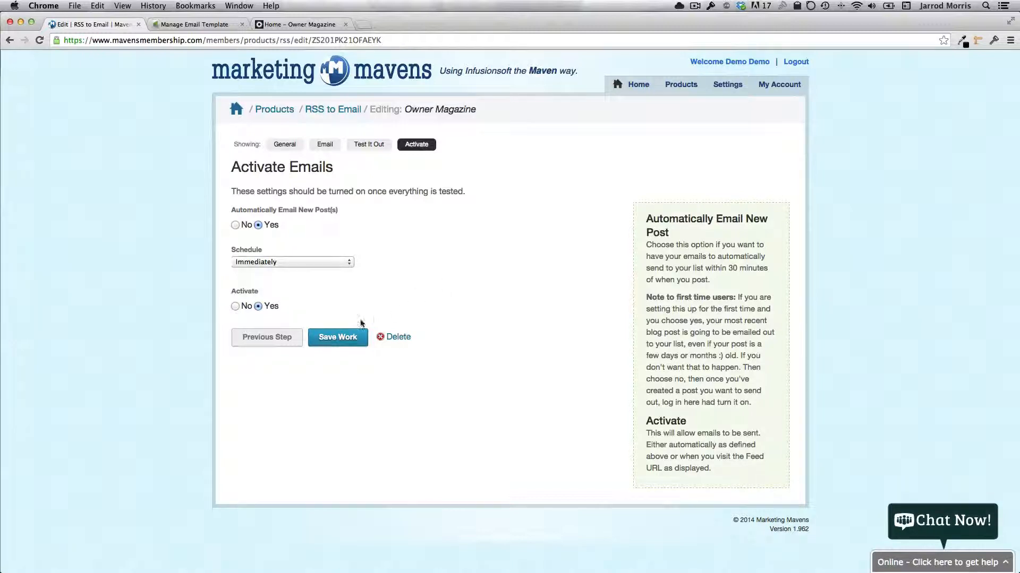
Save the activation settings for the Owner Magazine feed, and change its general Tag Name to Blog Subscriber.
click(342, 337)
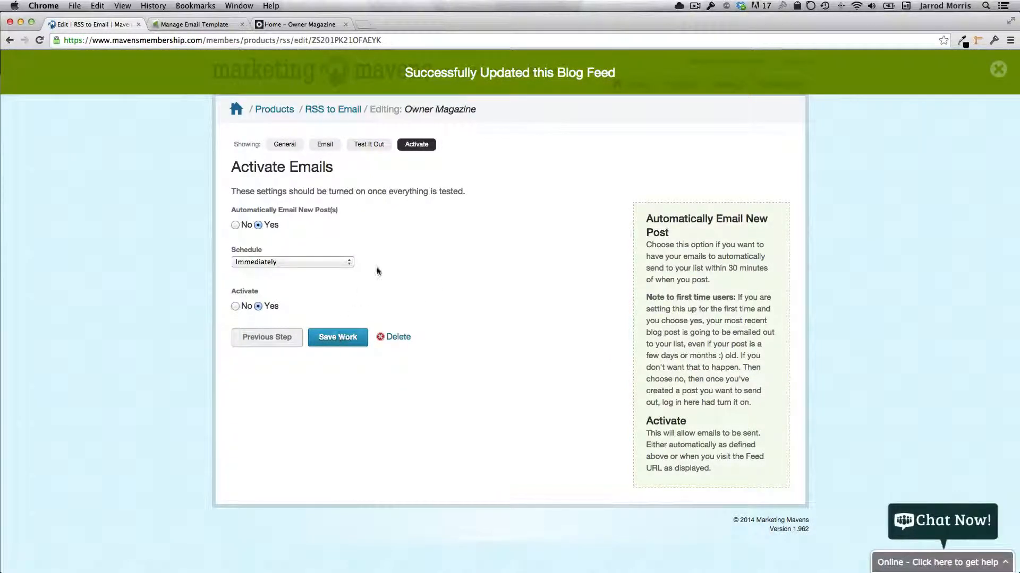
click(325, 145)
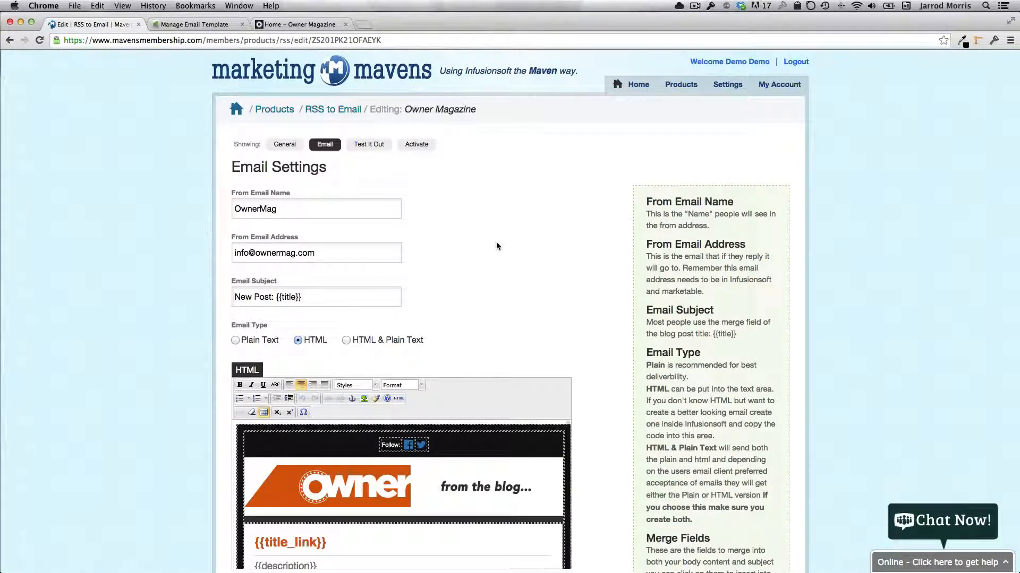
click(284, 144)
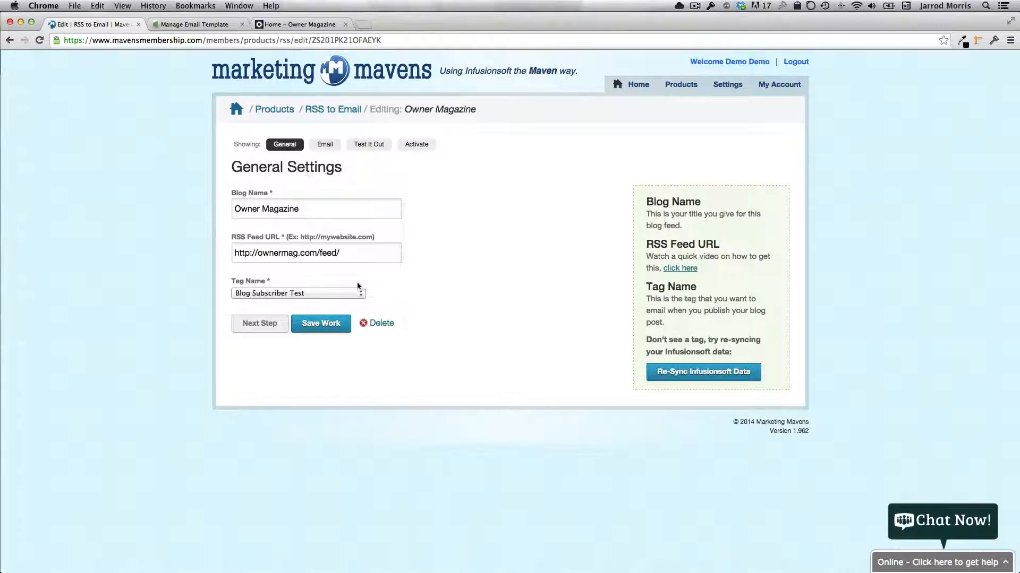
click(317, 292)
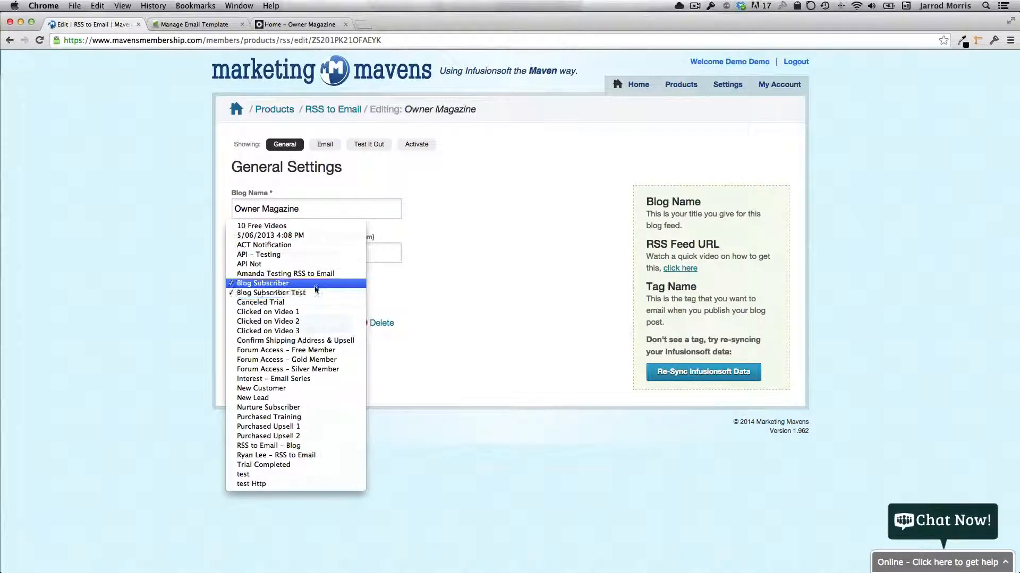
click(314, 284)
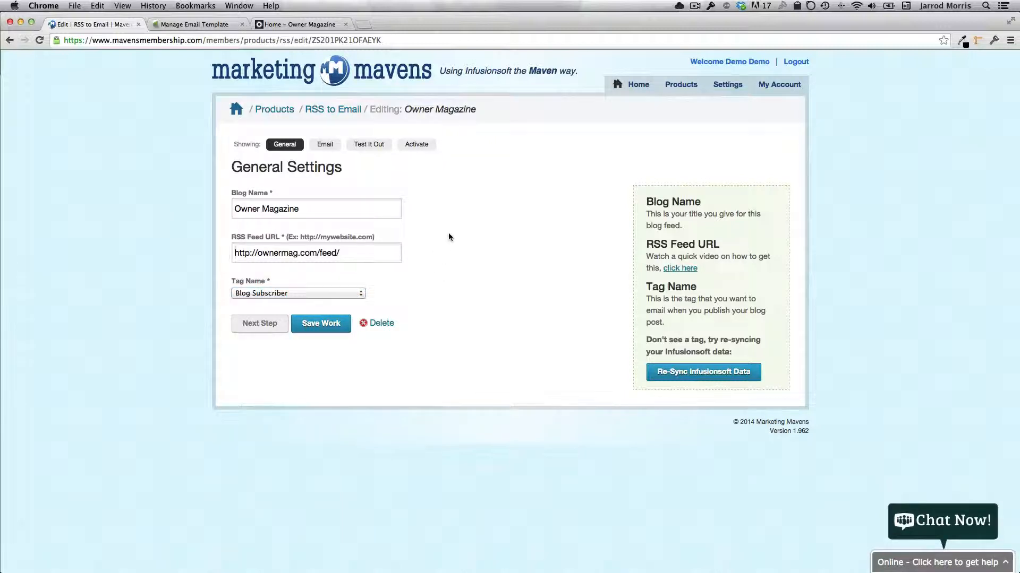
Review the feed's email, test and activation settings, and open the live support chat form.
click(323, 148)
click(368, 144)
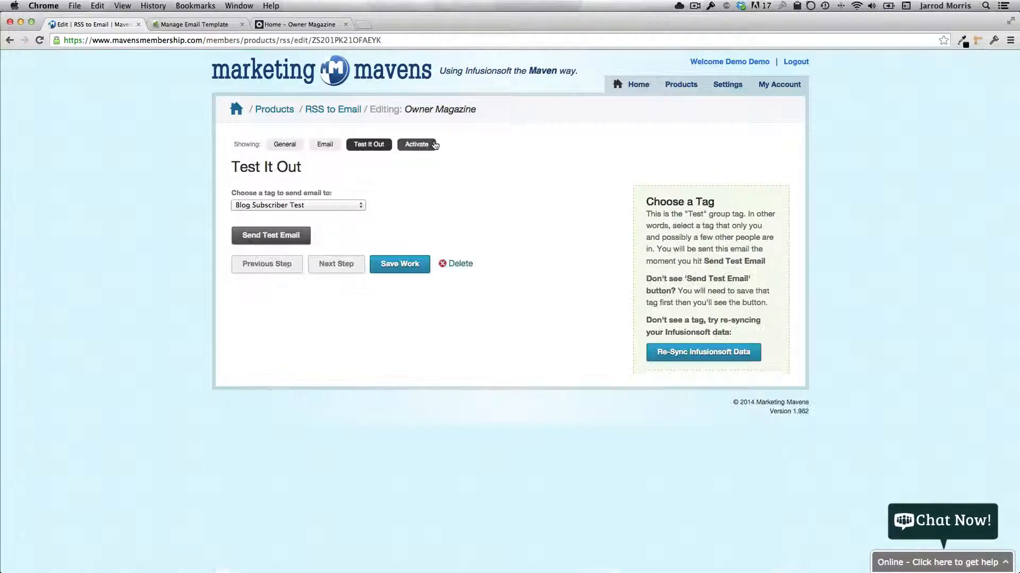
click(431, 145)
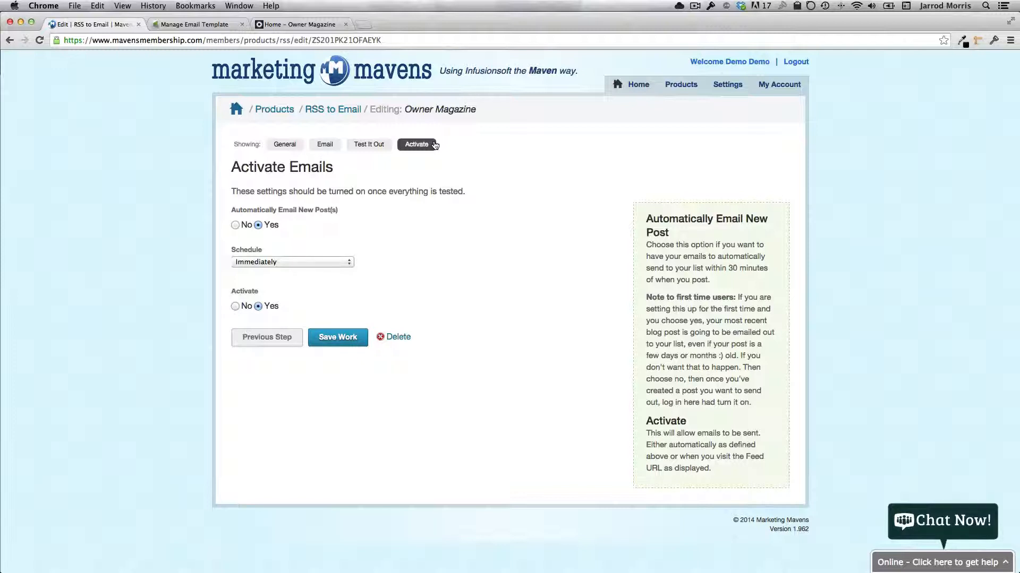
click(932, 516)
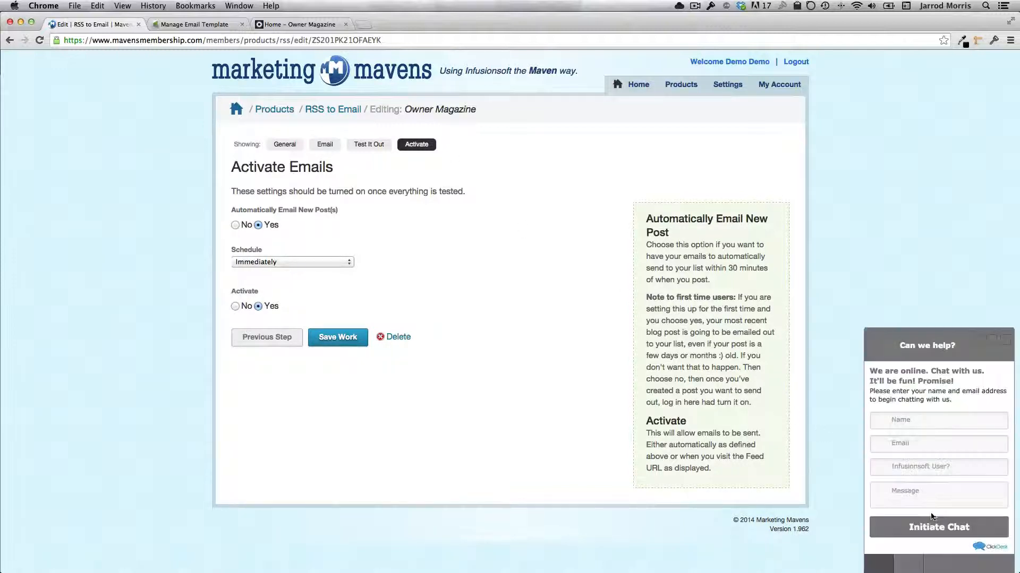